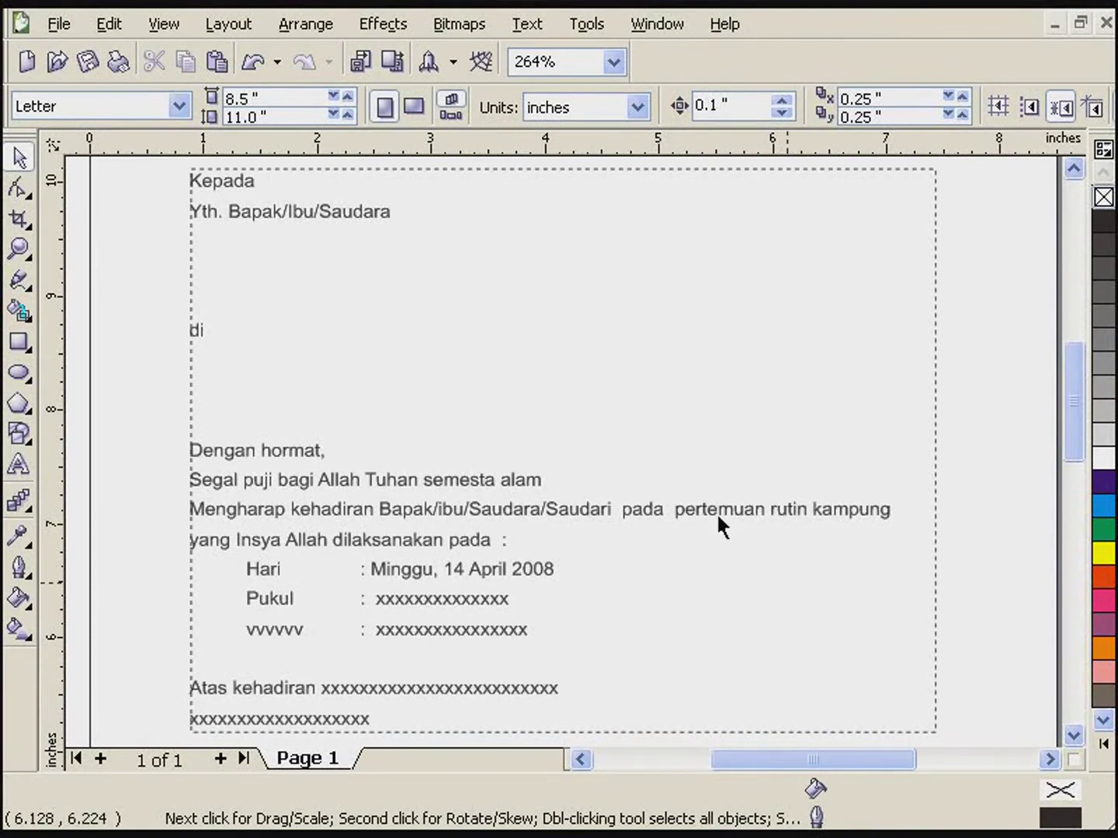
- Select and then deselect the letter's text frame, twice
{"action": "left_click", "coordinate": [476, 385]}
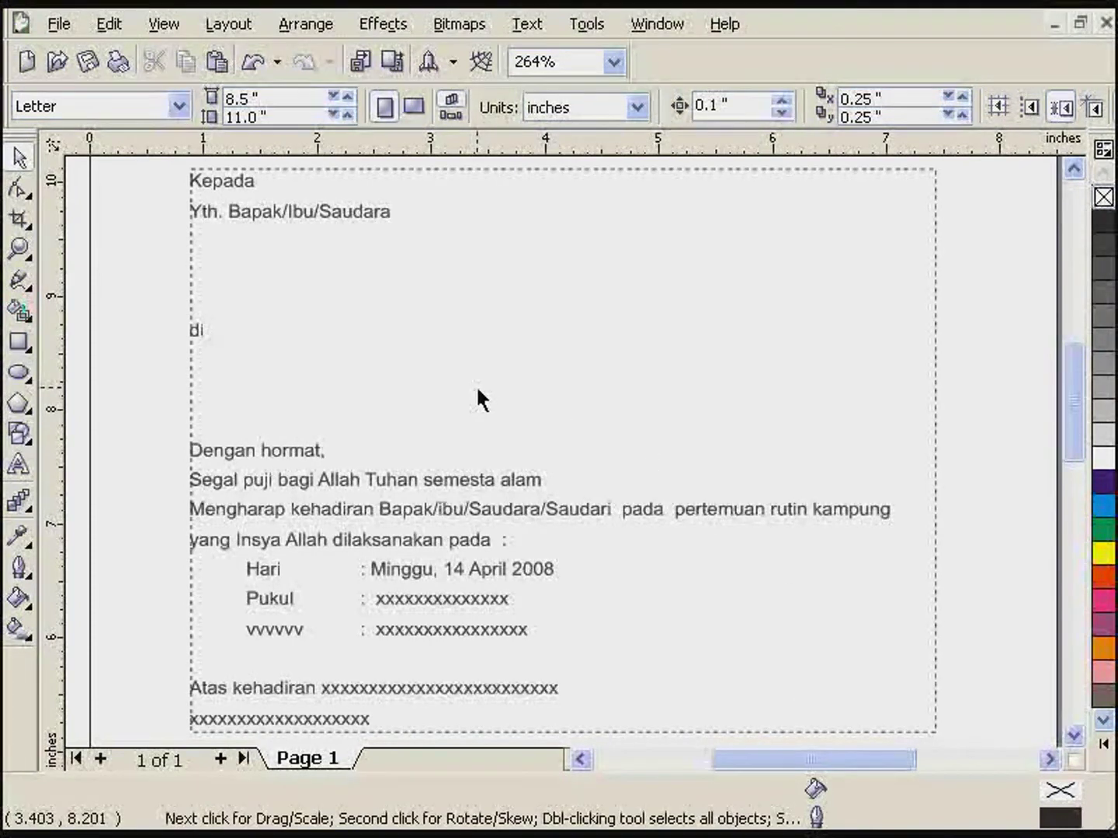
{"action": "left_click", "coordinate": [1001, 368]}
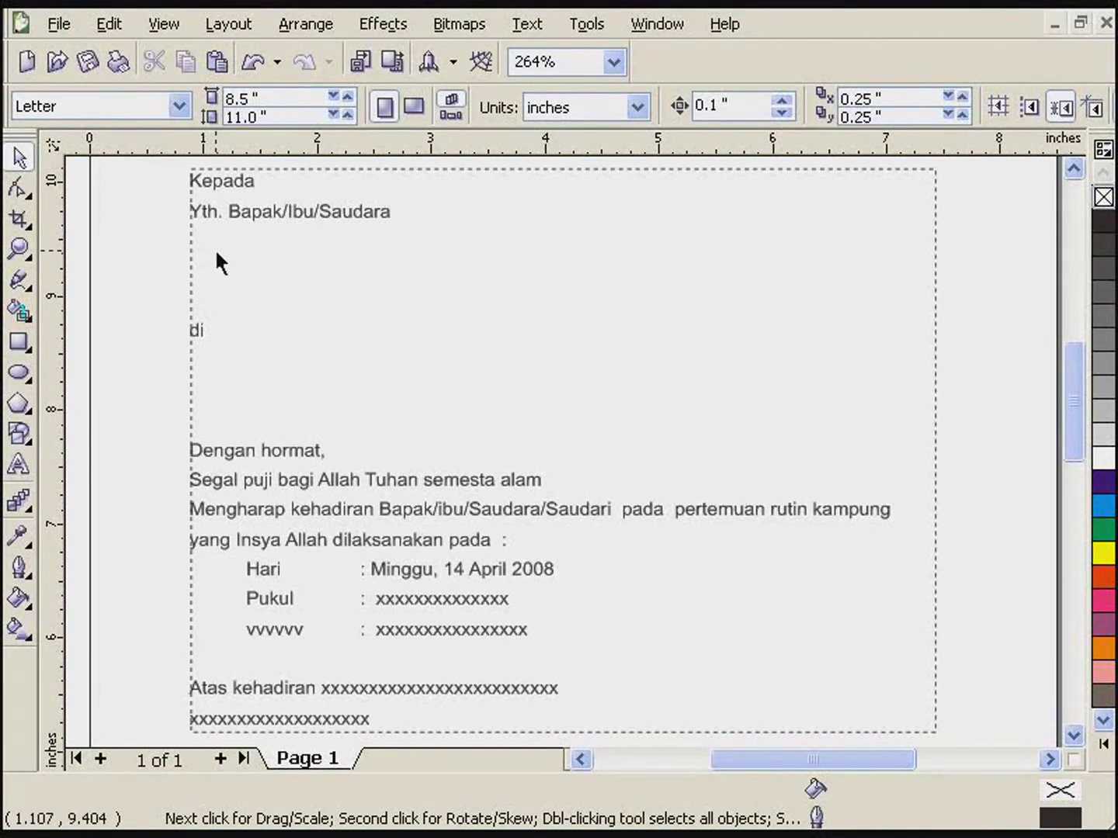
{"action": "left_click", "coordinate": [258, 209]}
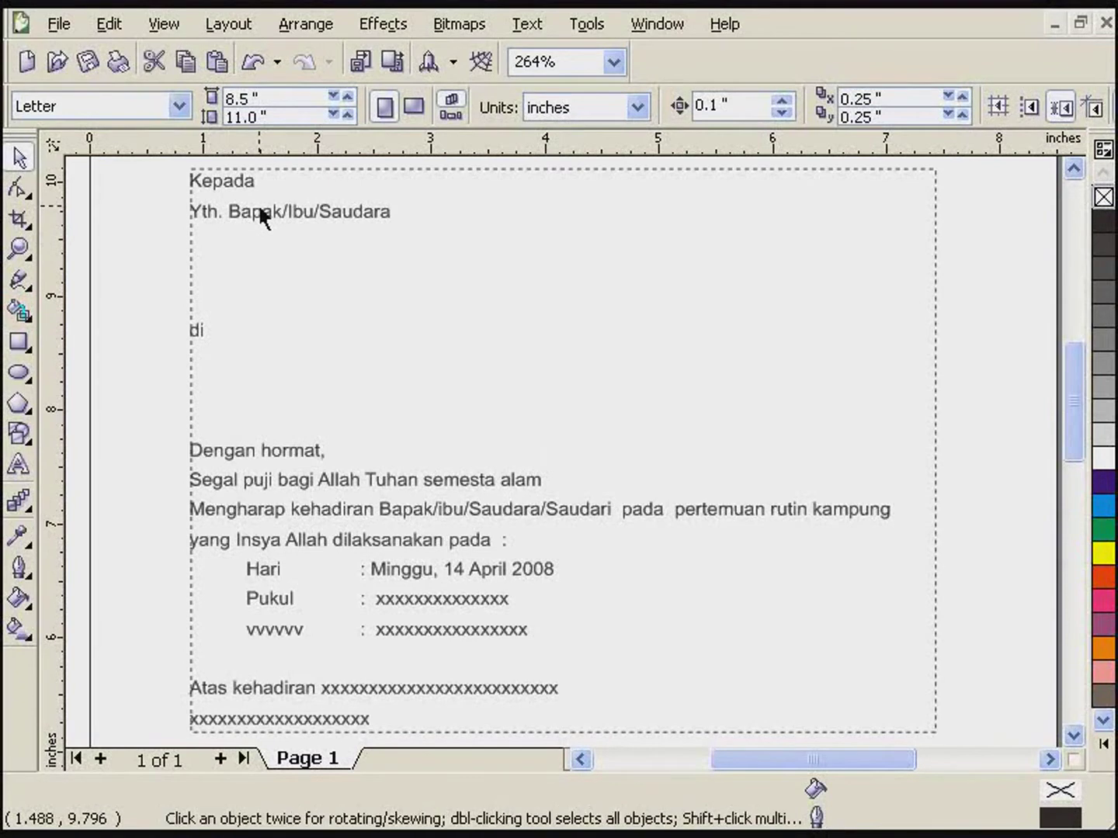
{"action": "left_click", "coordinate": [159, 337]}
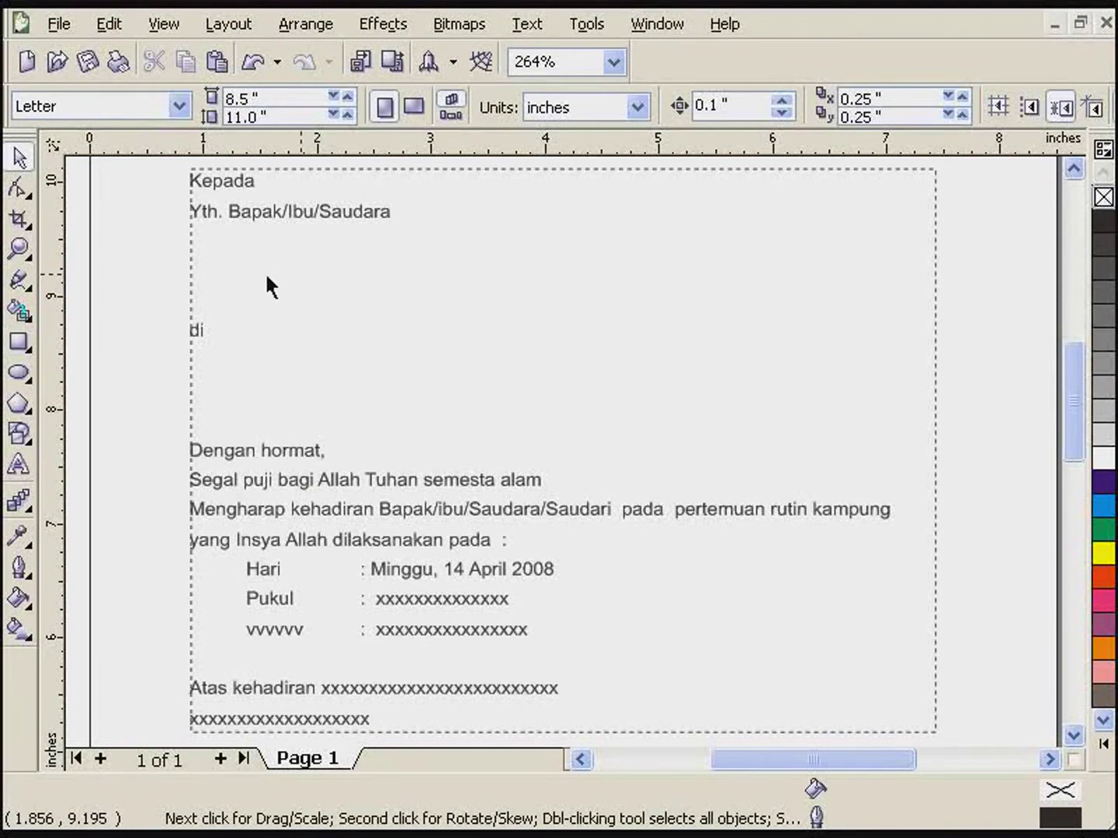
- Launch the Print Merge Wizard from File > Print Merge > Create/Load Merge Fields
{"action": "left_click", "coordinate": [59, 24]}
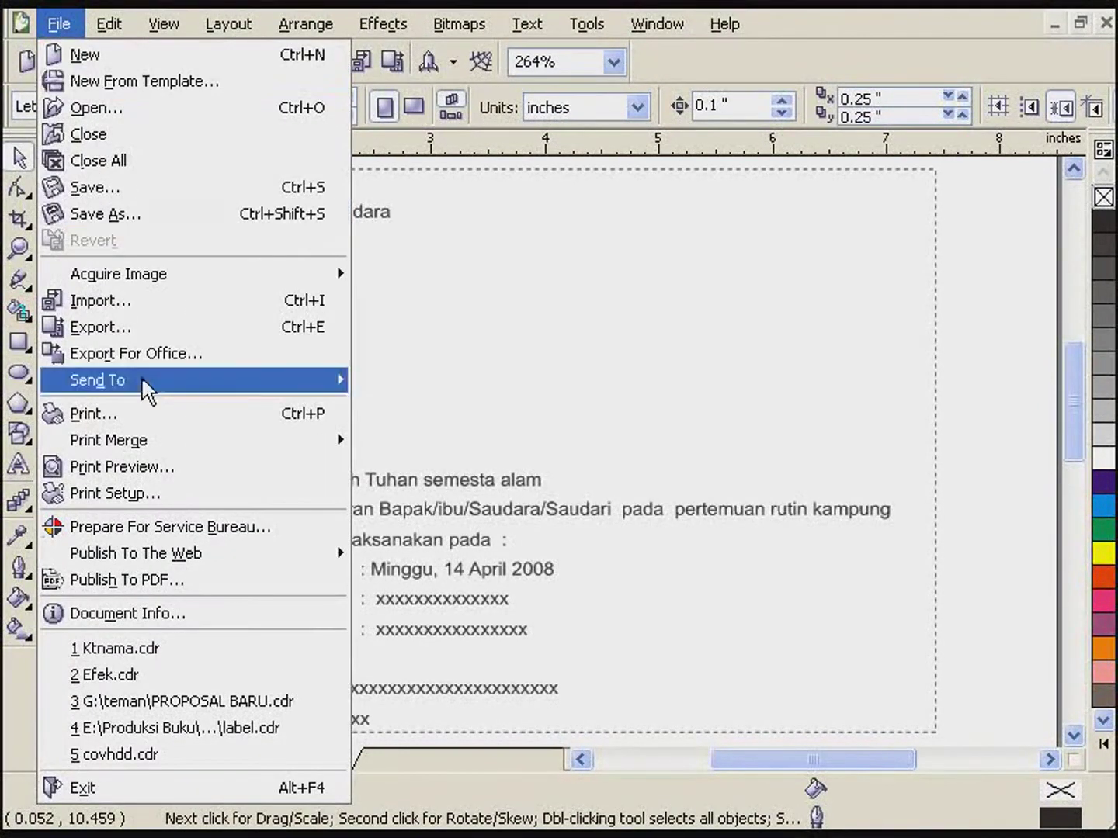
{"action": "mouse_move", "coordinate": [157, 440]}
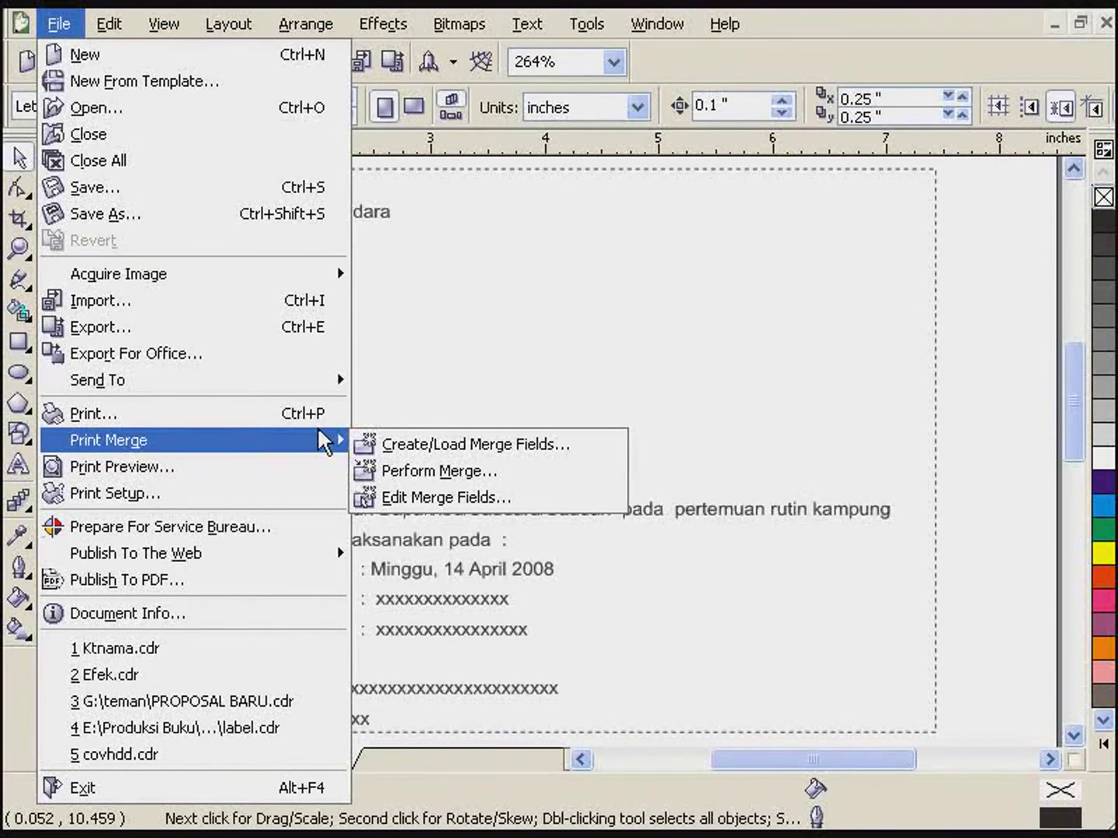
{"action": "left_click", "coordinate": [416, 458]}
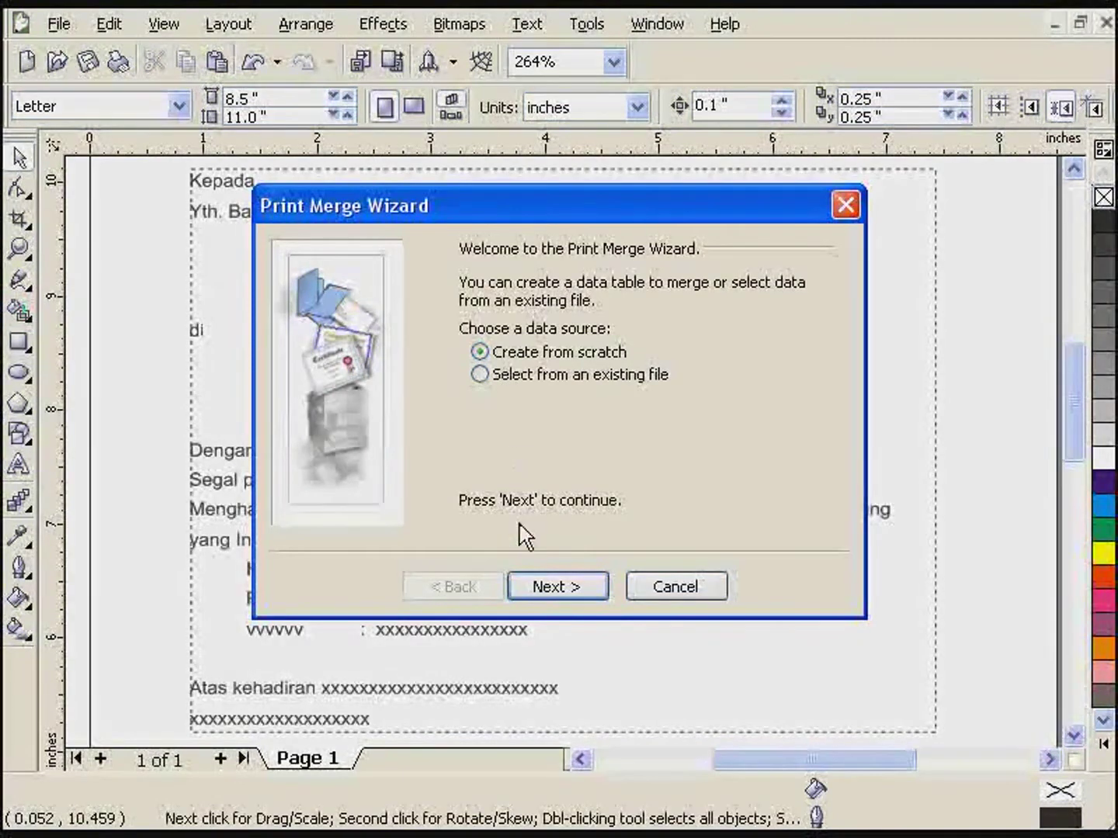
- Add the merge fields nama, alamat and kota, then continue to record entry
{"action": "left_click", "coordinate": [563, 590]}
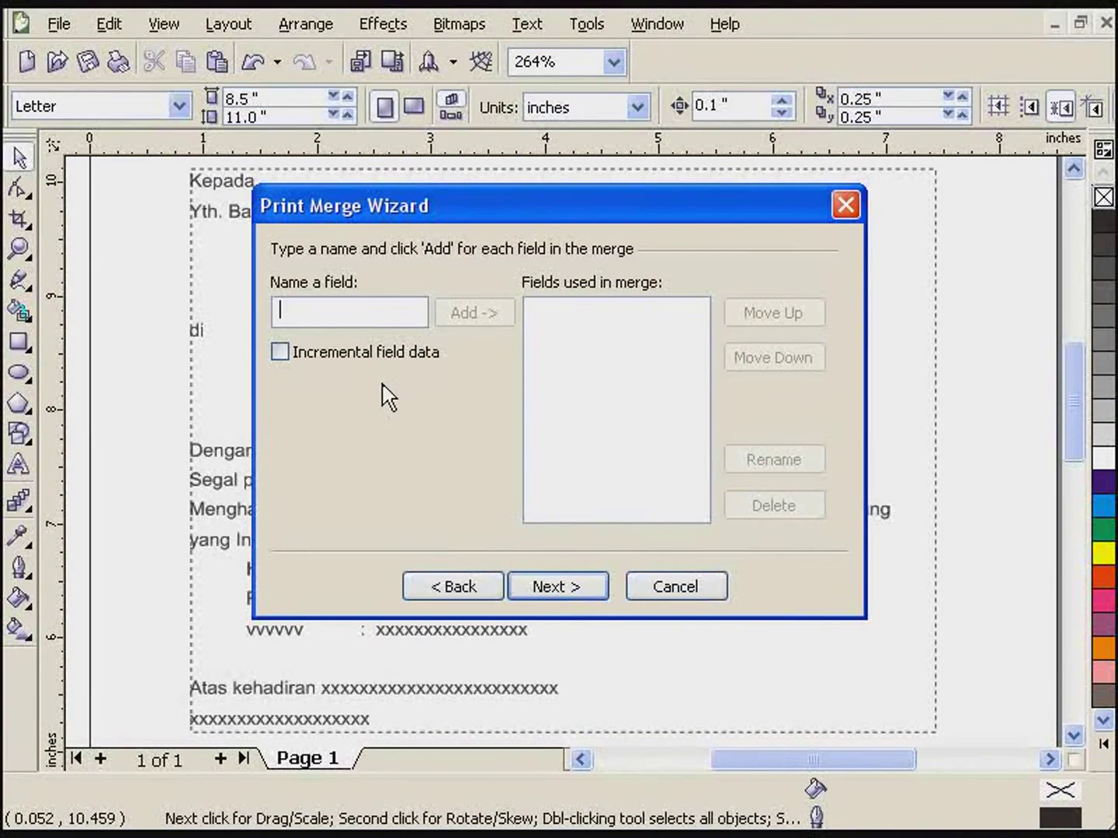
{"action": "left_click_drag", "start_coordinate": [512, 220], "coordinate": [597, 77]}
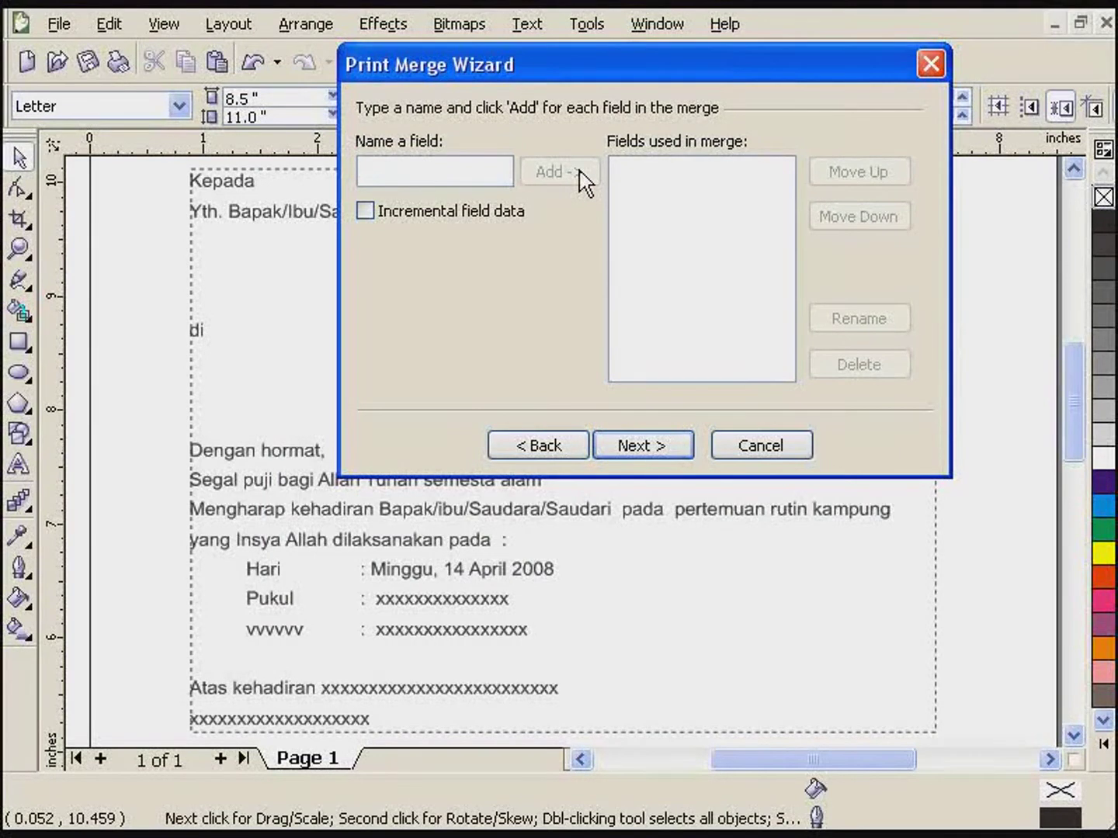
{"action": "type", "text": "n"}
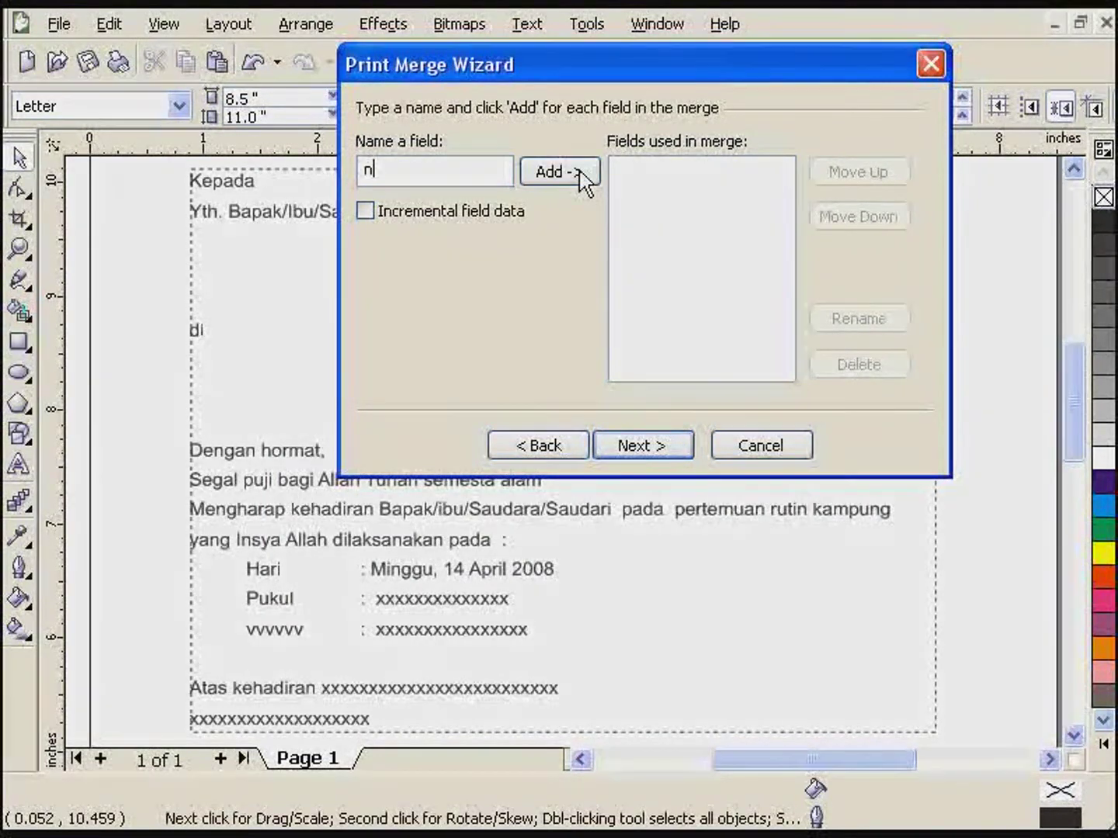
{"action": "key", "text": "BackSpace"}
{"action": "type", "text": "nama"}
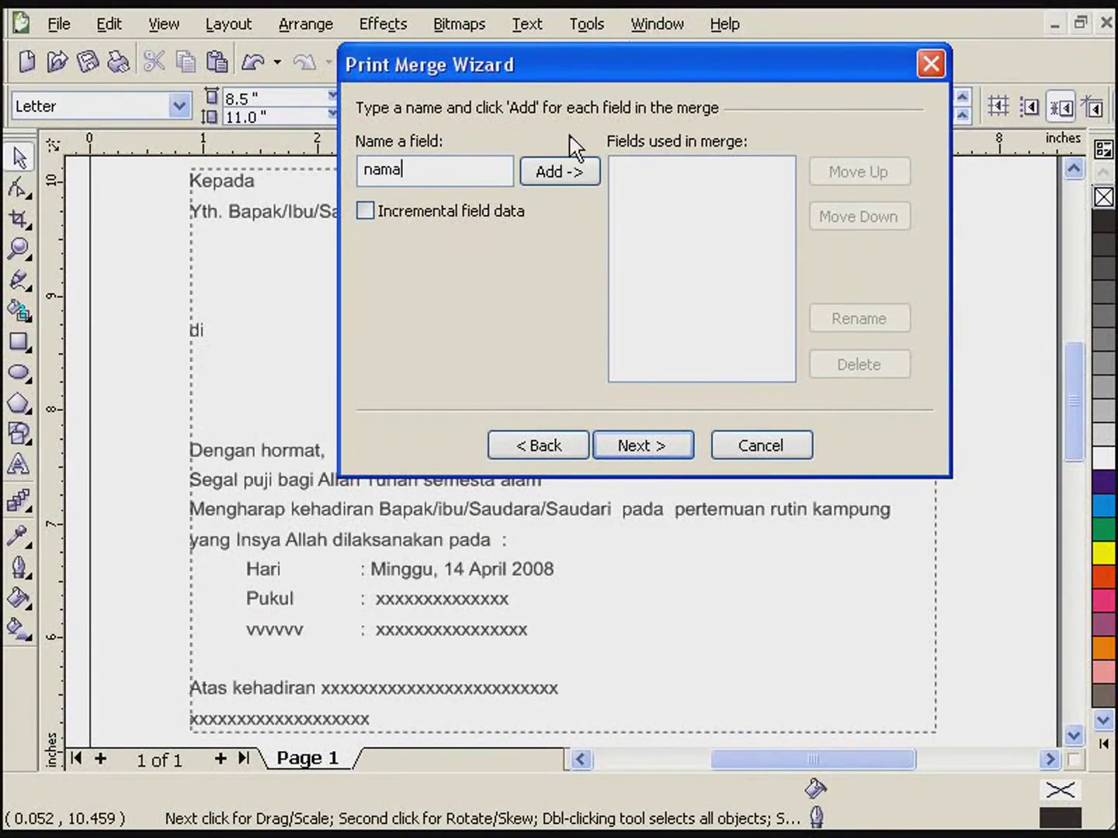
{"action": "left_click", "coordinate": [541, 172]}
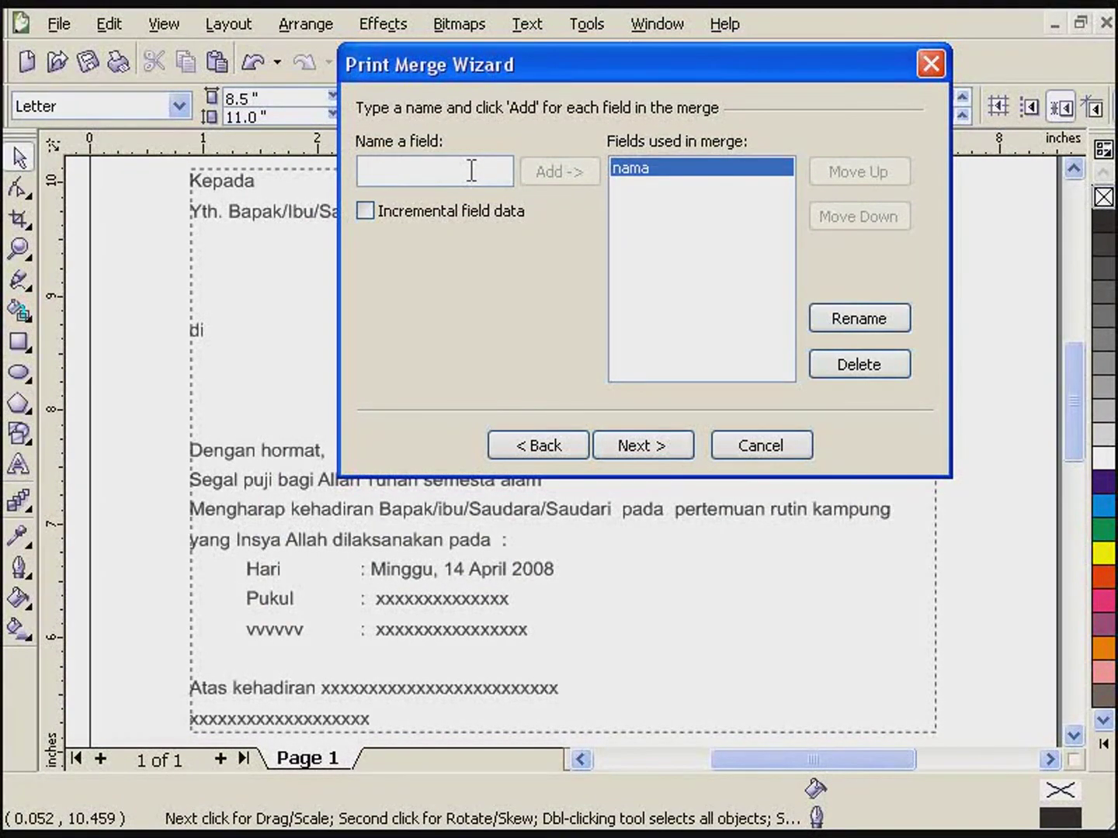
{"action": "type", "text": "alamat"}
{"action": "left_click", "coordinate": [579, 175]}
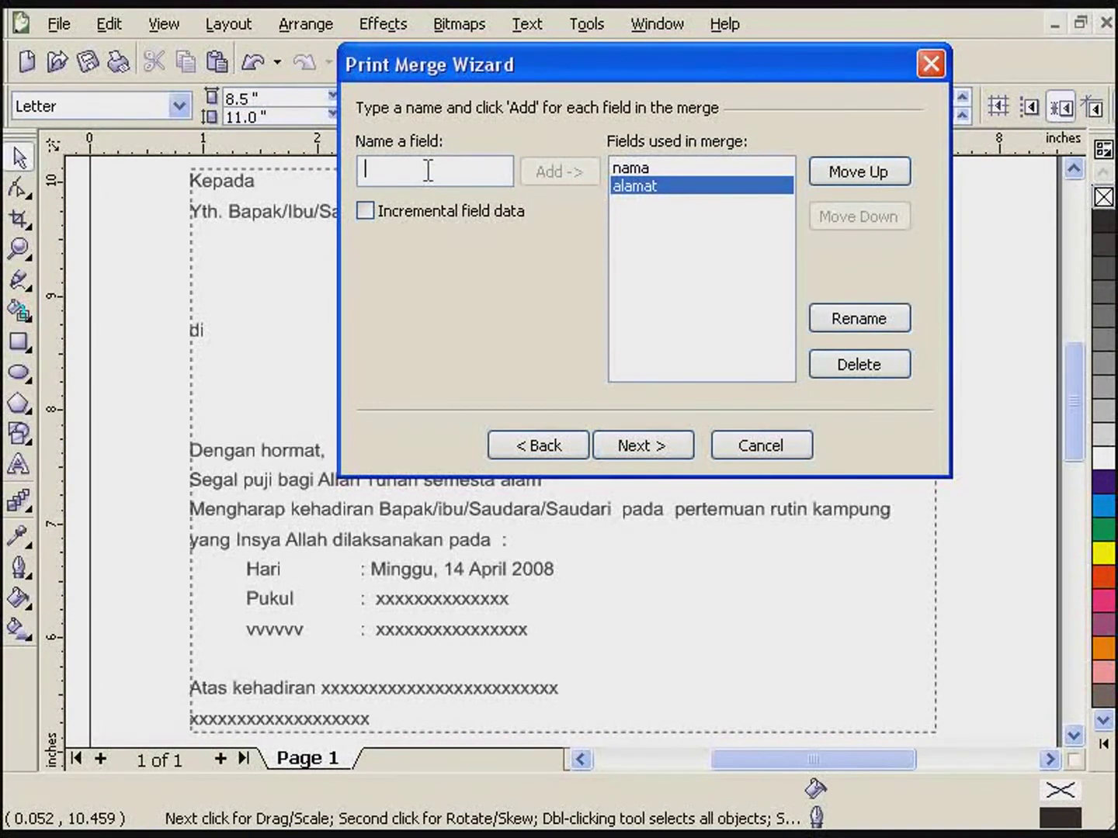
{"action": "type", "text": "kota"}
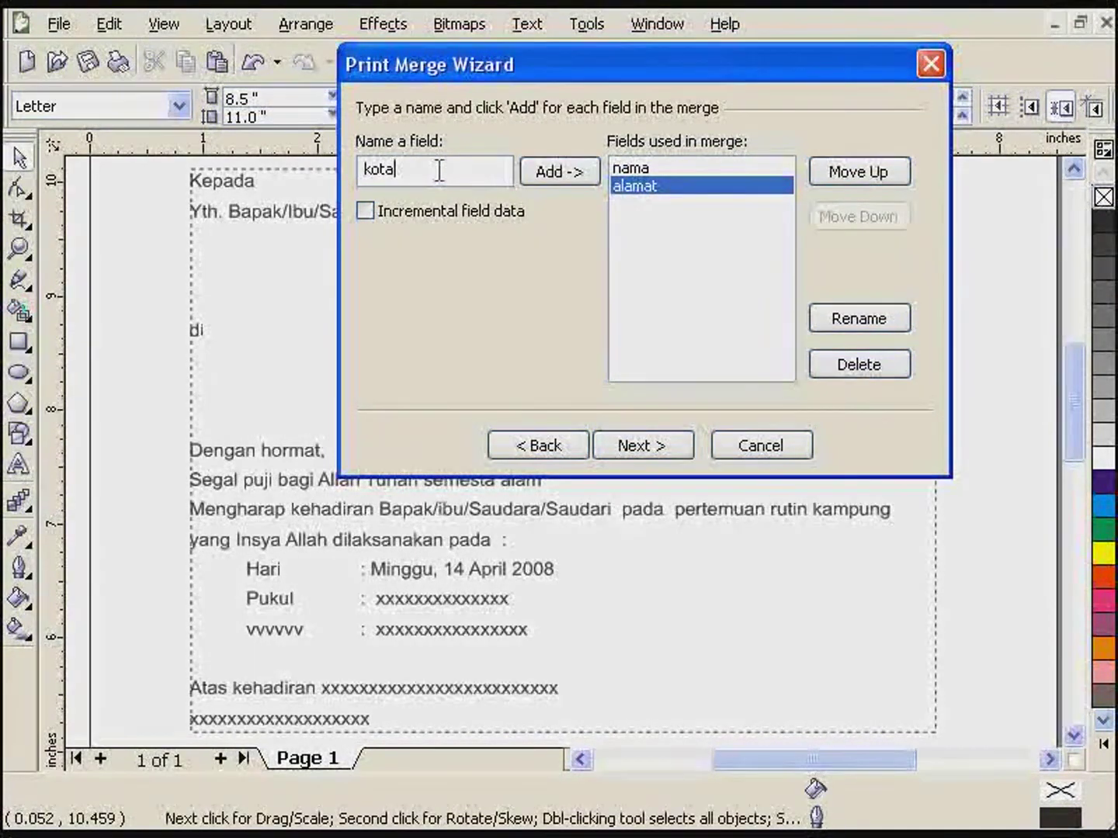
{"action": "left_click", "coordinate": [570, 179]}
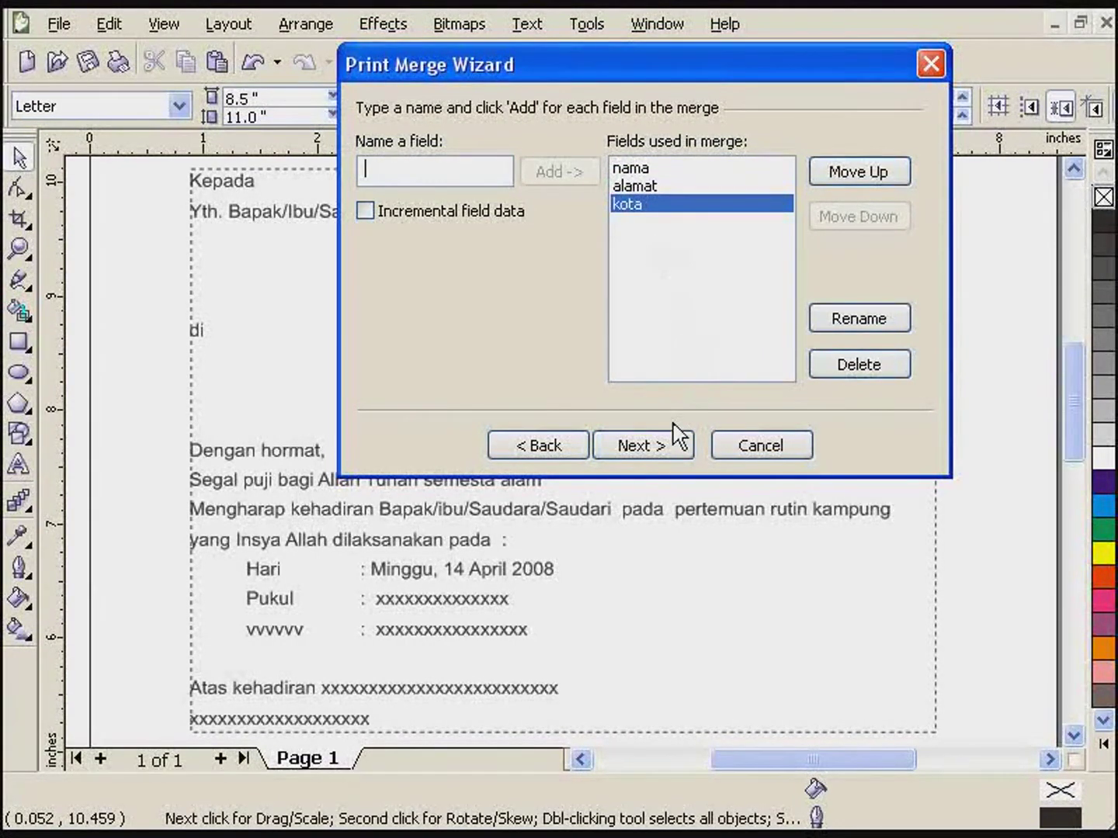
{"action": "left_click", "coordinate": [660, 454]}
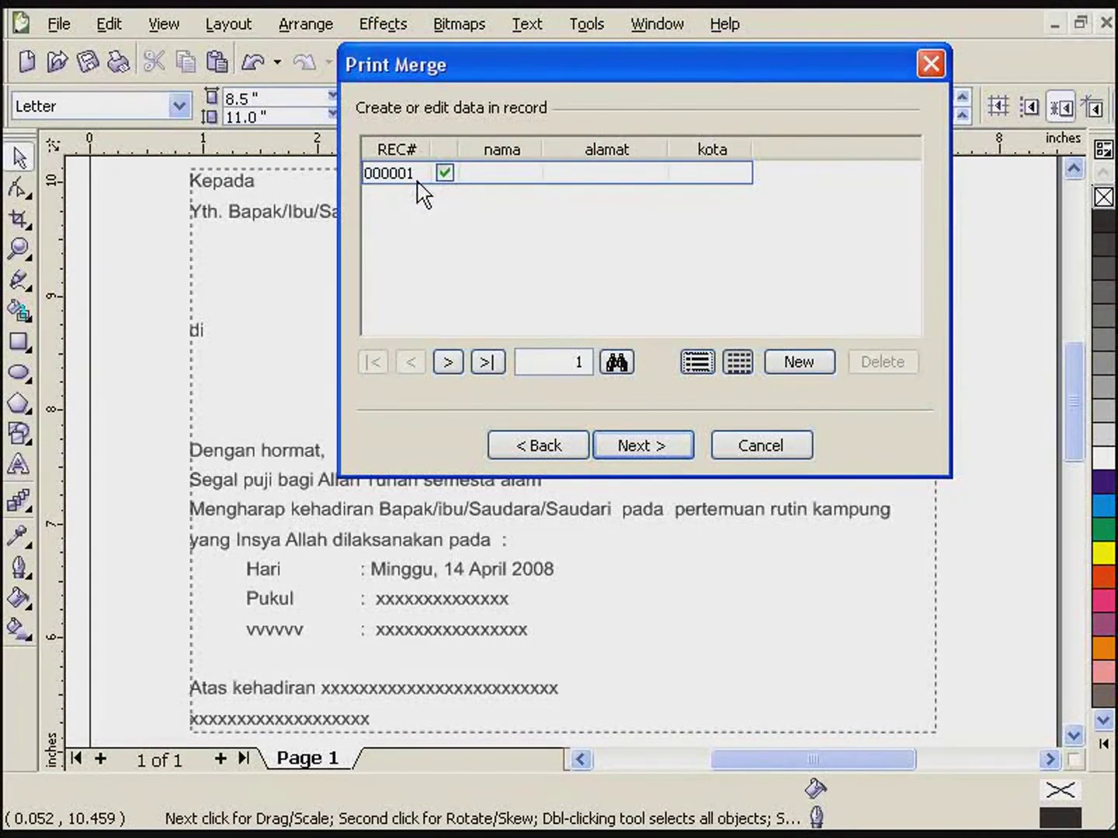
- Fill in the first record's name, street address and city Surabaya
{"action": "left_click", "coordinate": [480, 175]}
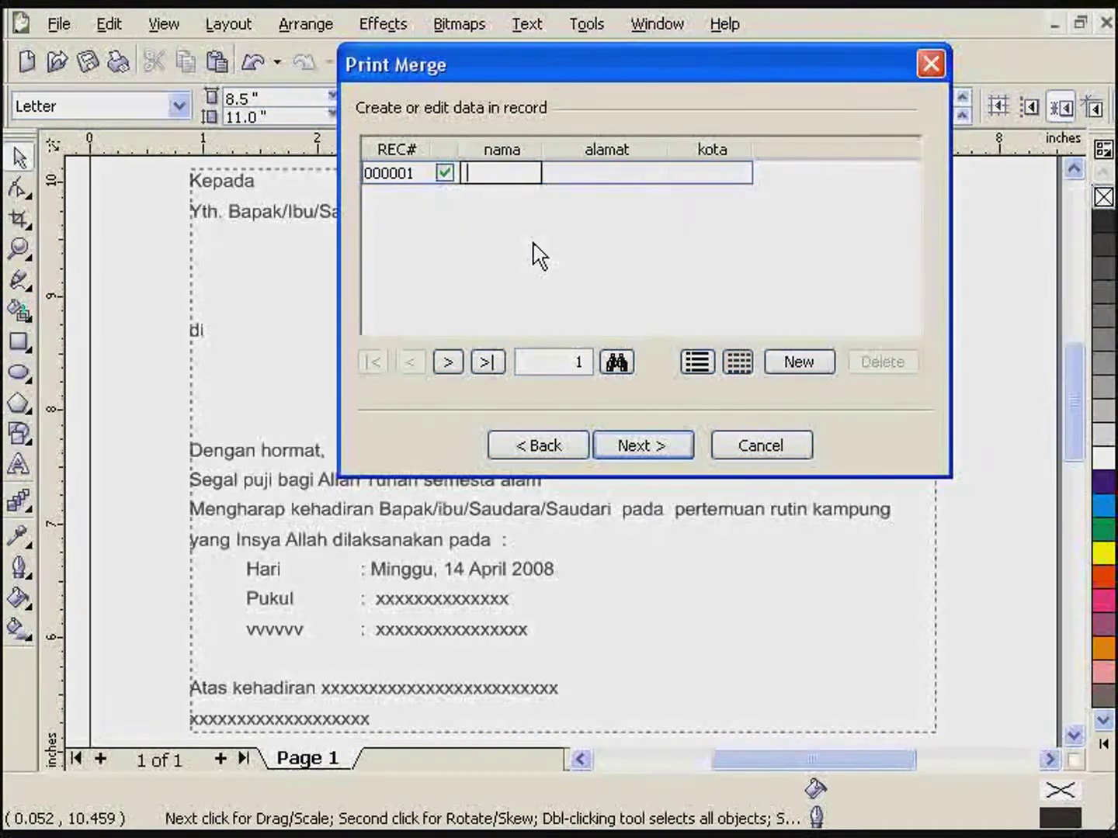
{"action": "type", "text": "Suparlan"}
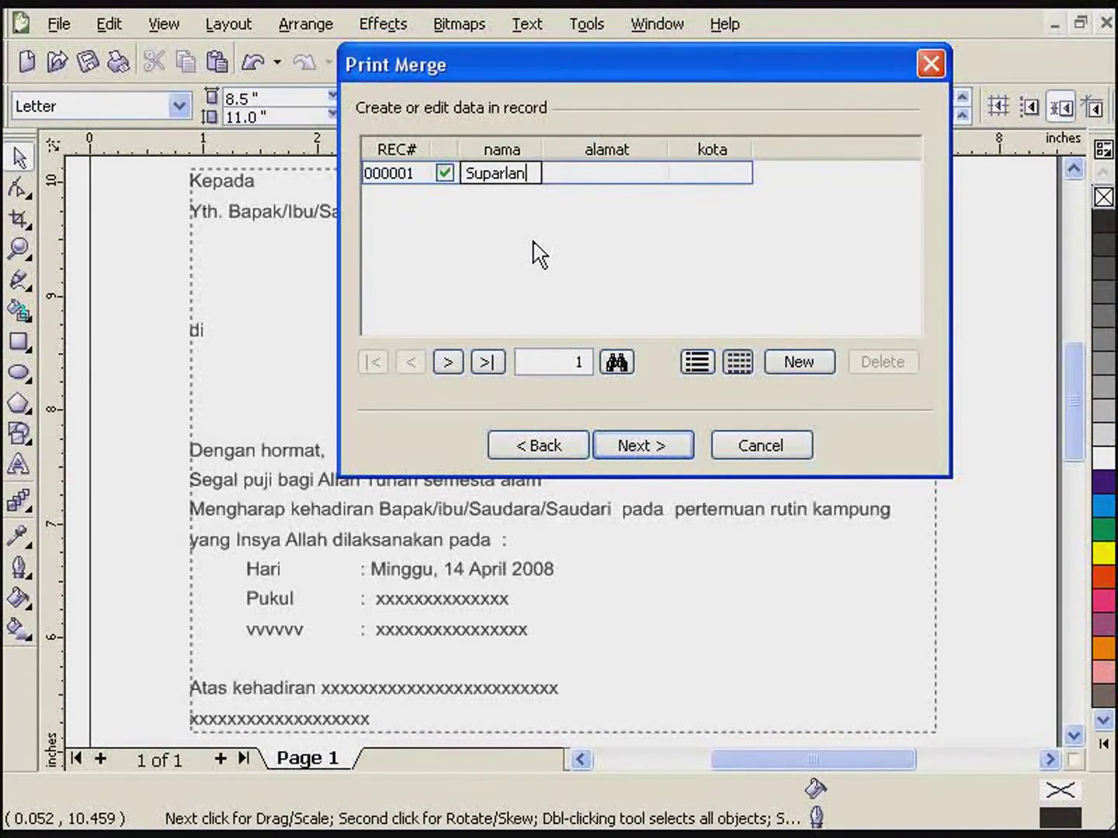
{"action": "key", "text": "Tab"}
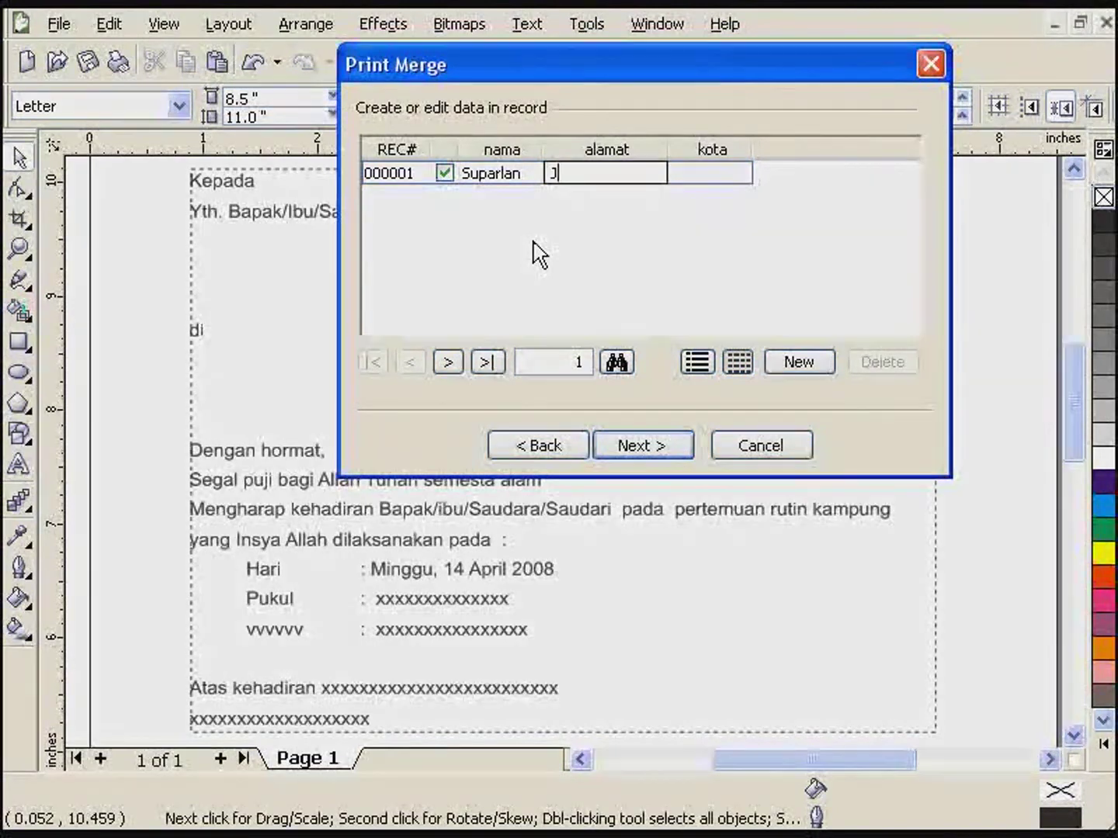
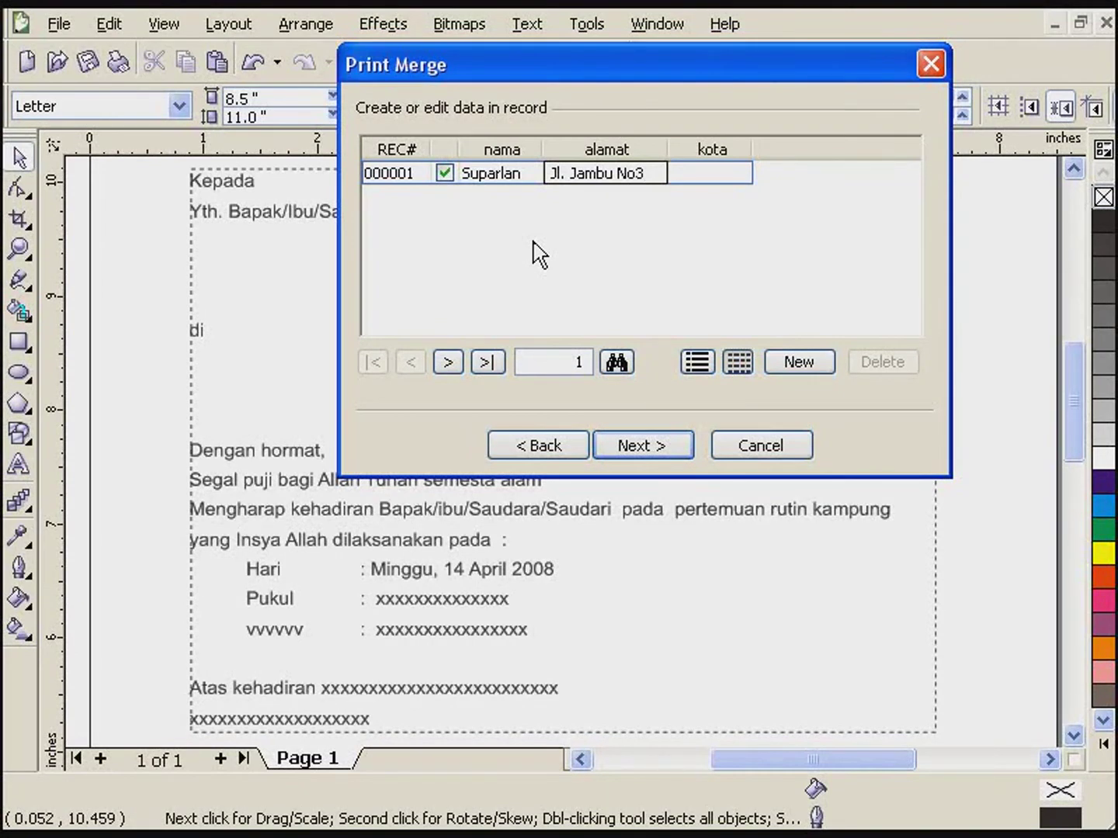
{"action": "key", "text": "Tab"}
{"action": "type", "text": "Surabaya"}
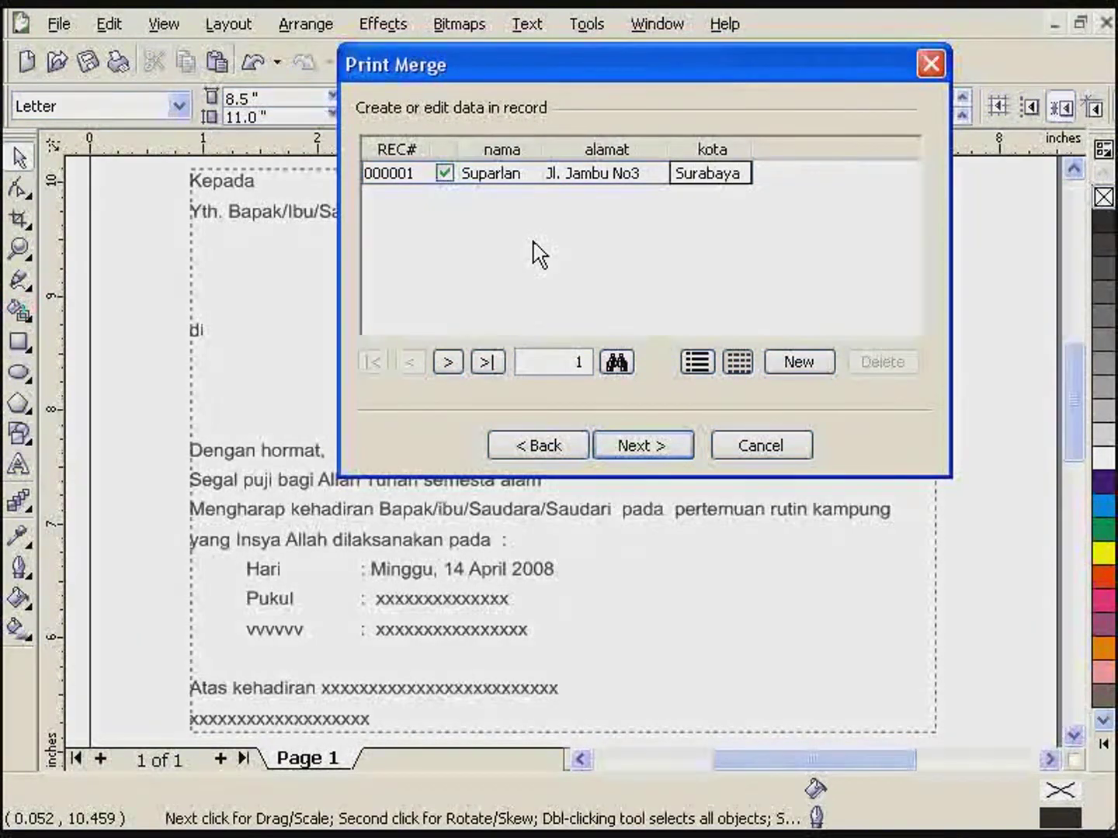
{"action": "key", "text": "Tab"}
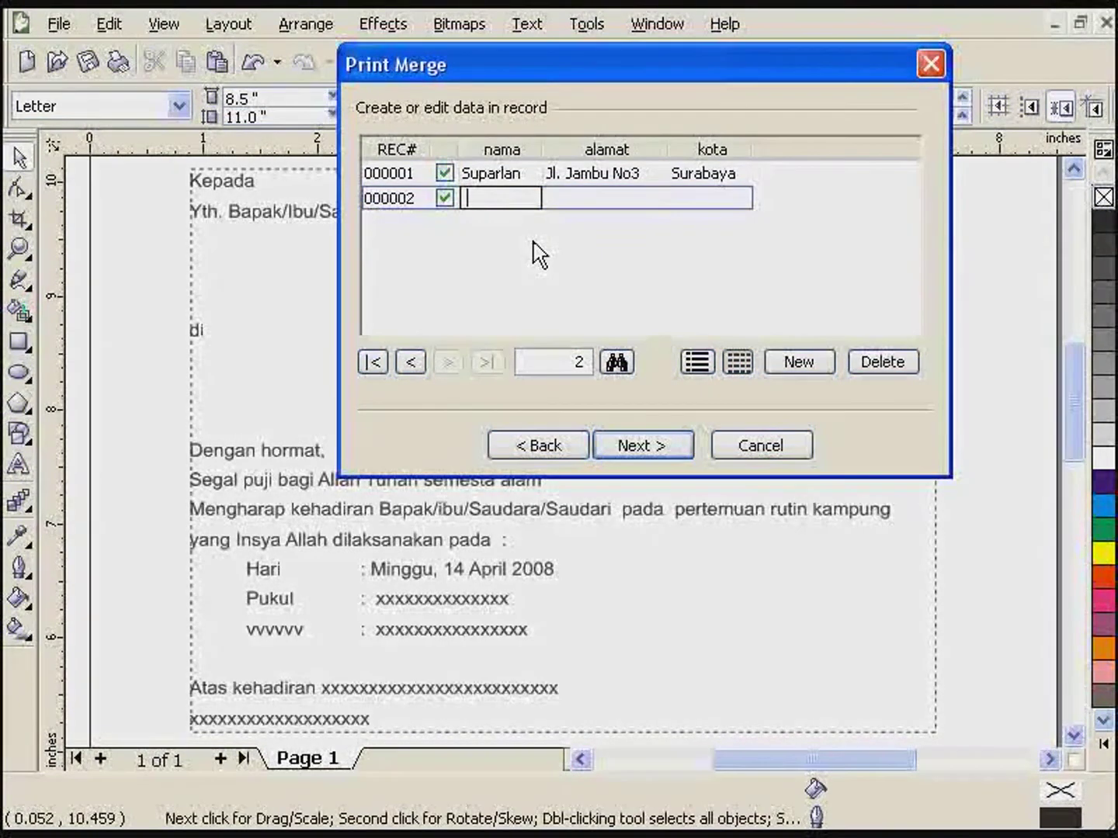
- Fill in the second record's name, street address and city Balang
{"action": "key", "text": "Tab"}
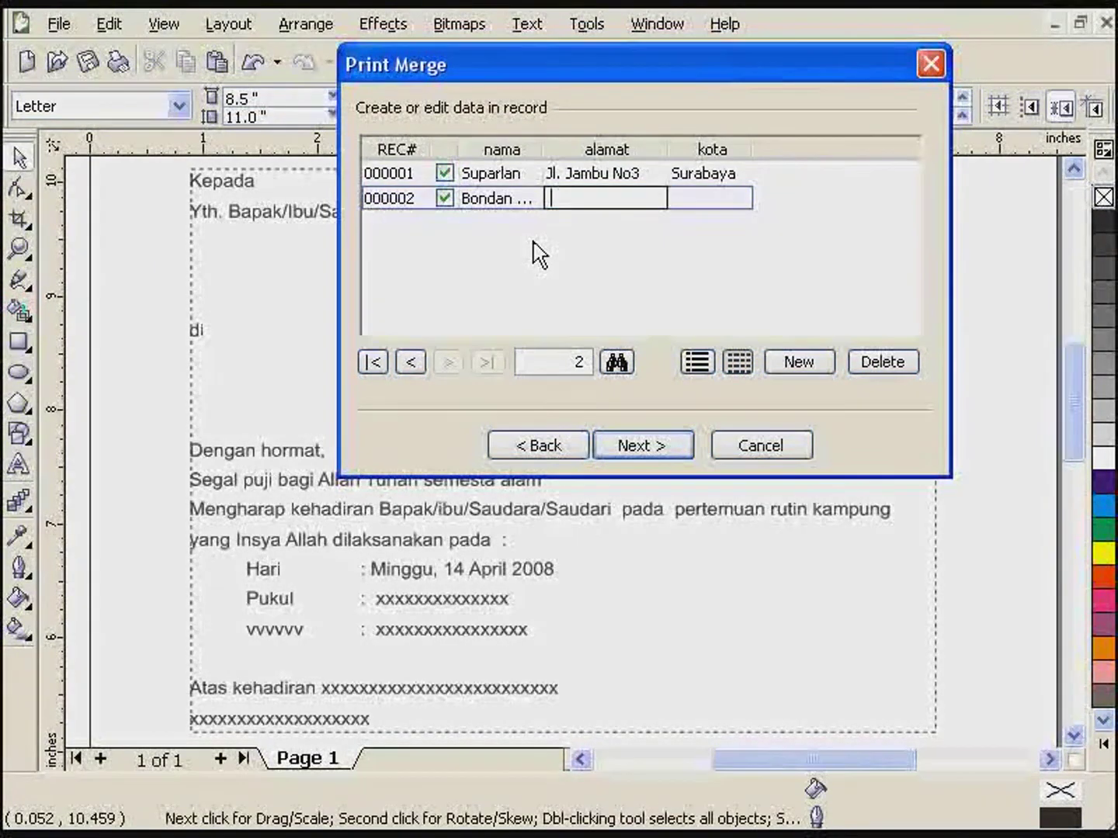
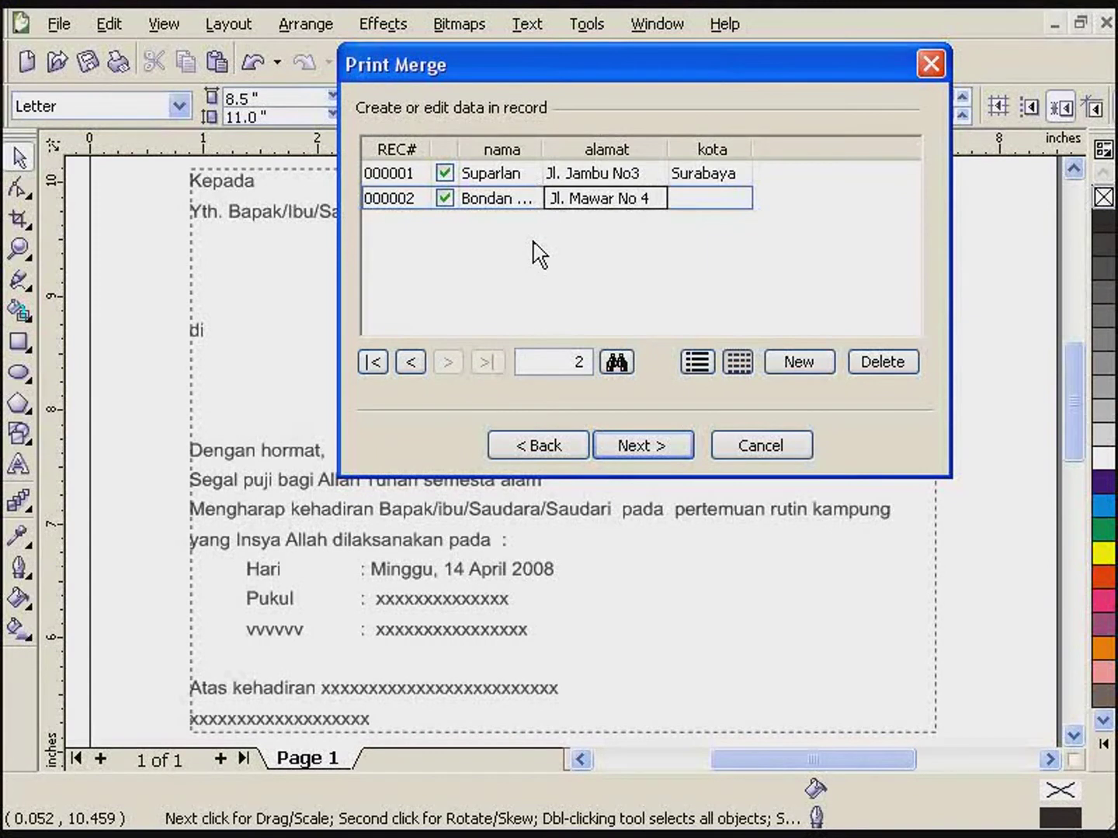
{"action": "key", "text": "Tab"}
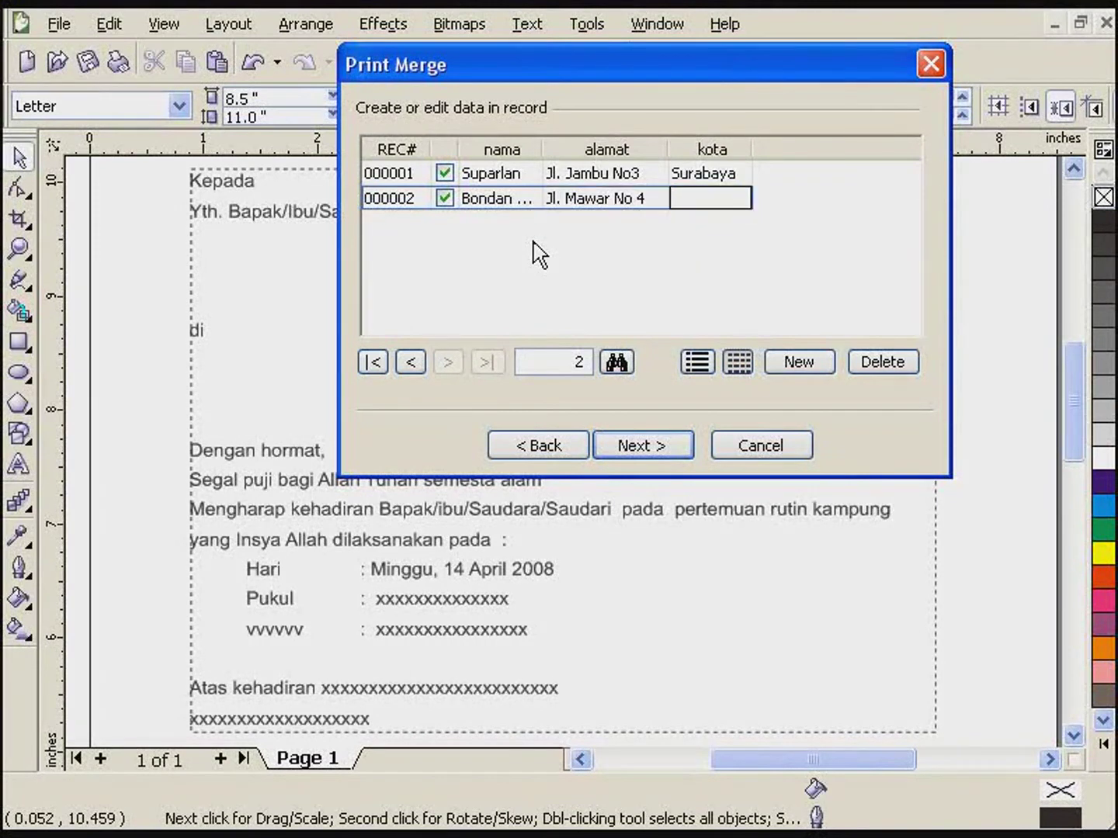
{"action": "type", "text": "B"}
{"action": "type", "text": "alang"}
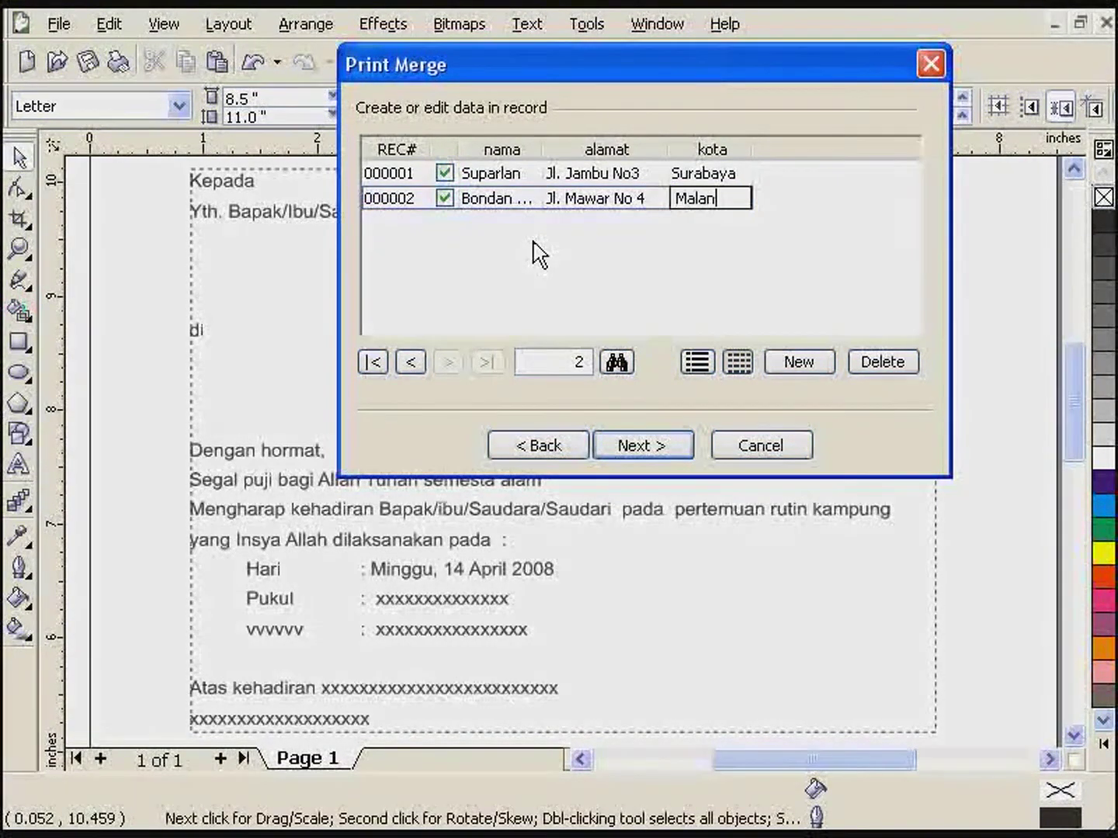
{"action": "key", "text": "Tab"}
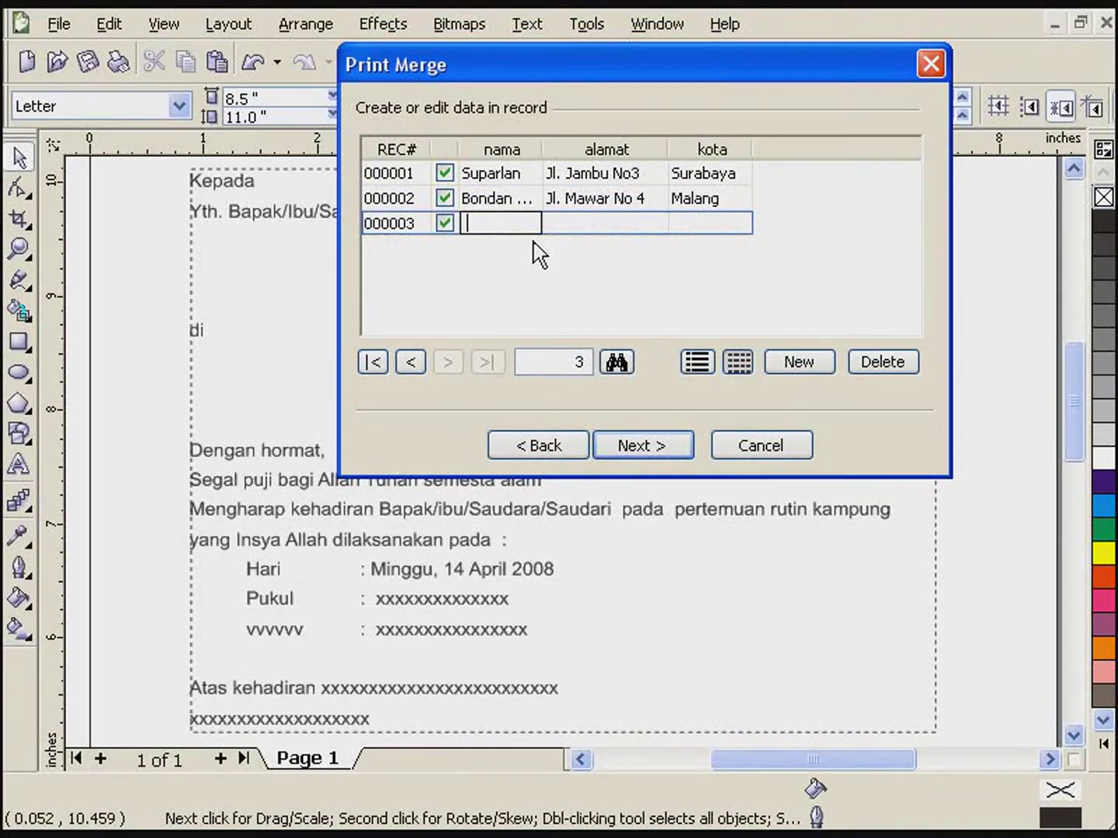
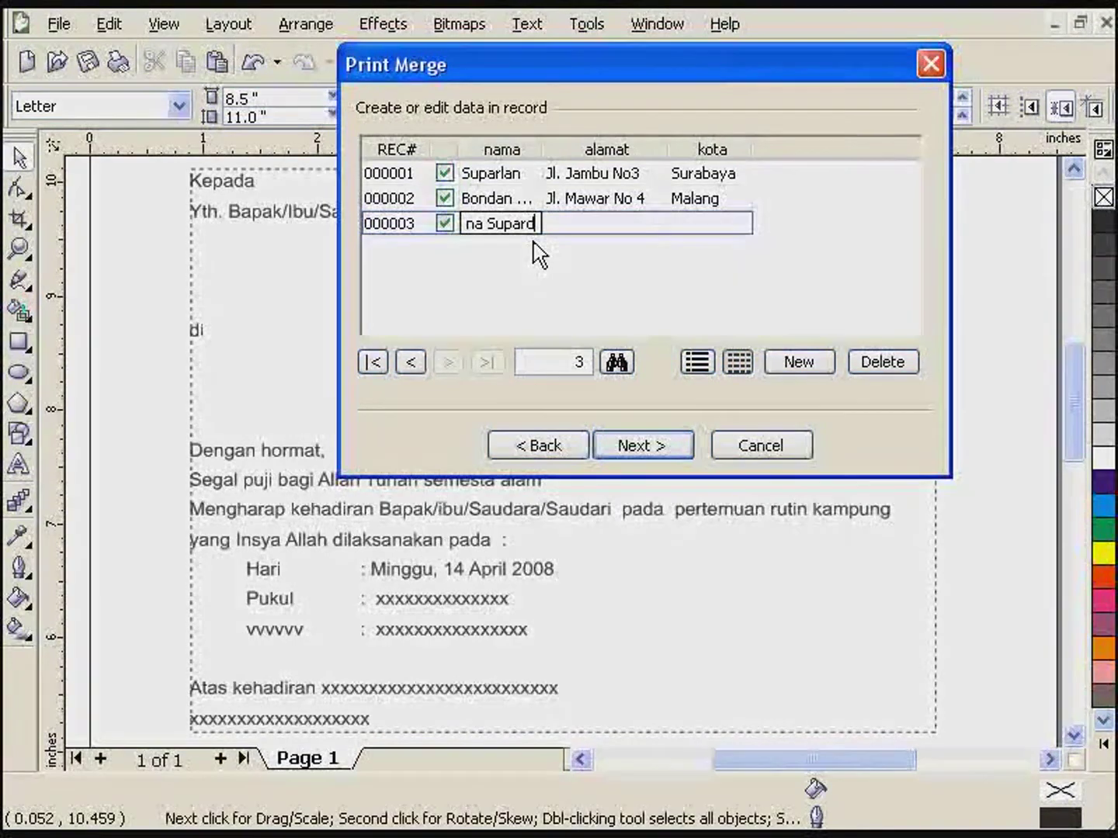
- Fill in the third record's name, street address and city Probolinggo, then continue
{"action": "key", "text": "Tab"}
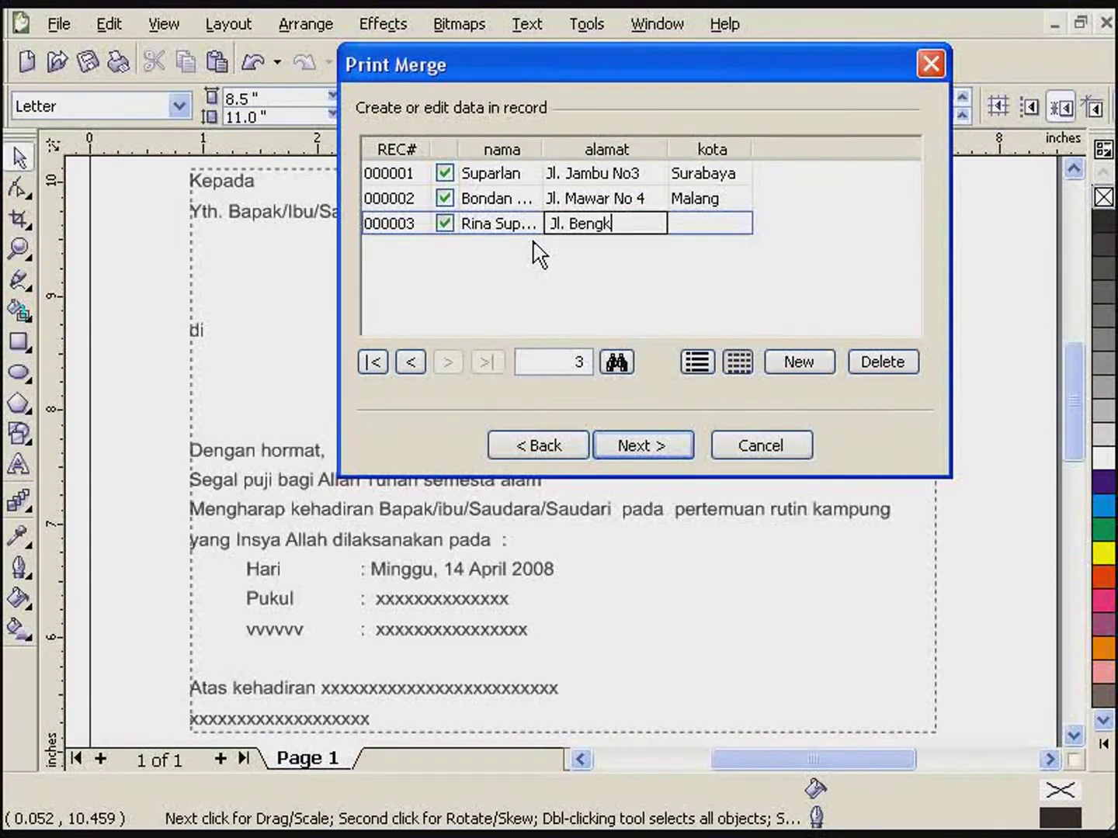
{"action": "key", "text": "Tab"}
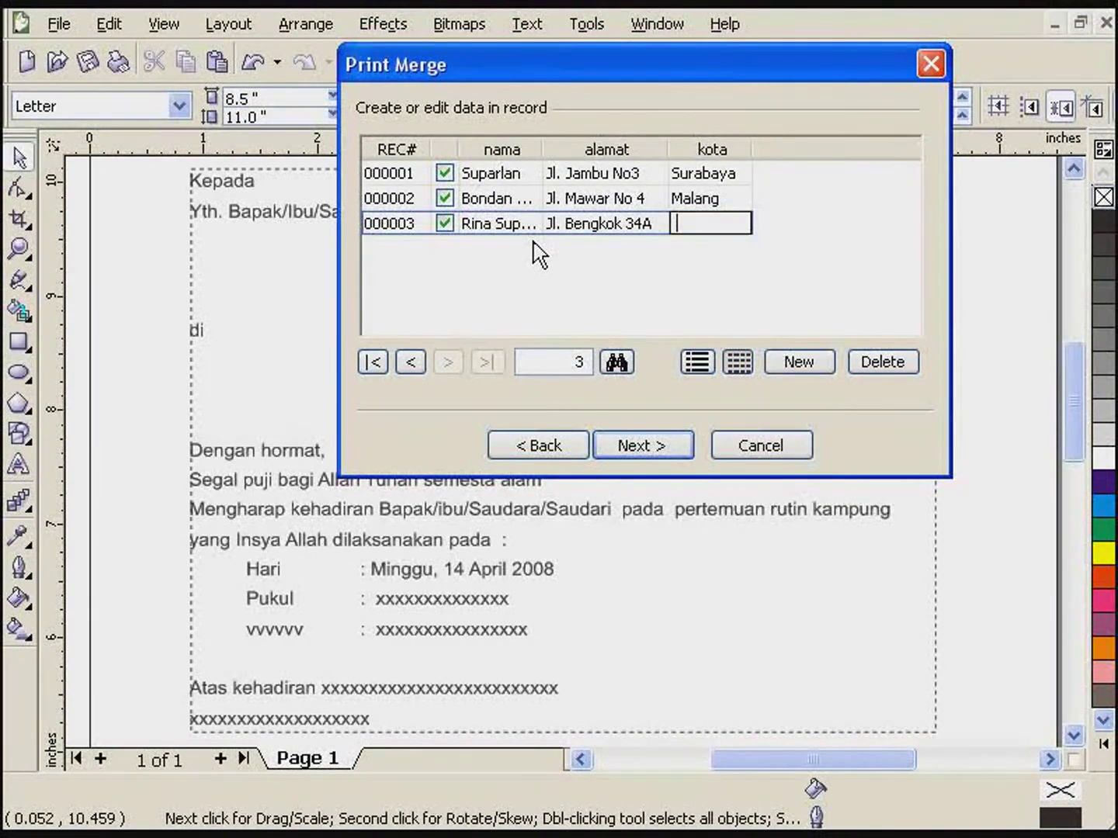
{"action": "type", "text": "Pr"}
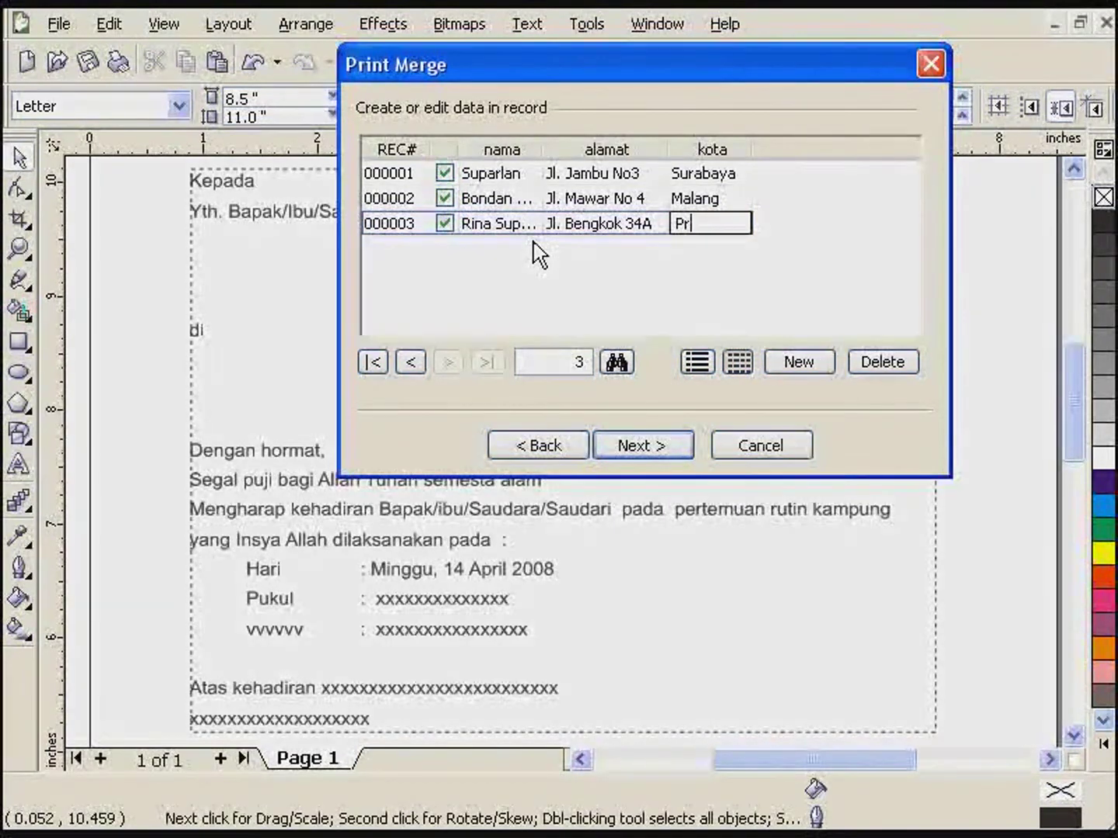
{"action": "type", "text": "obolinggobolinggo"}
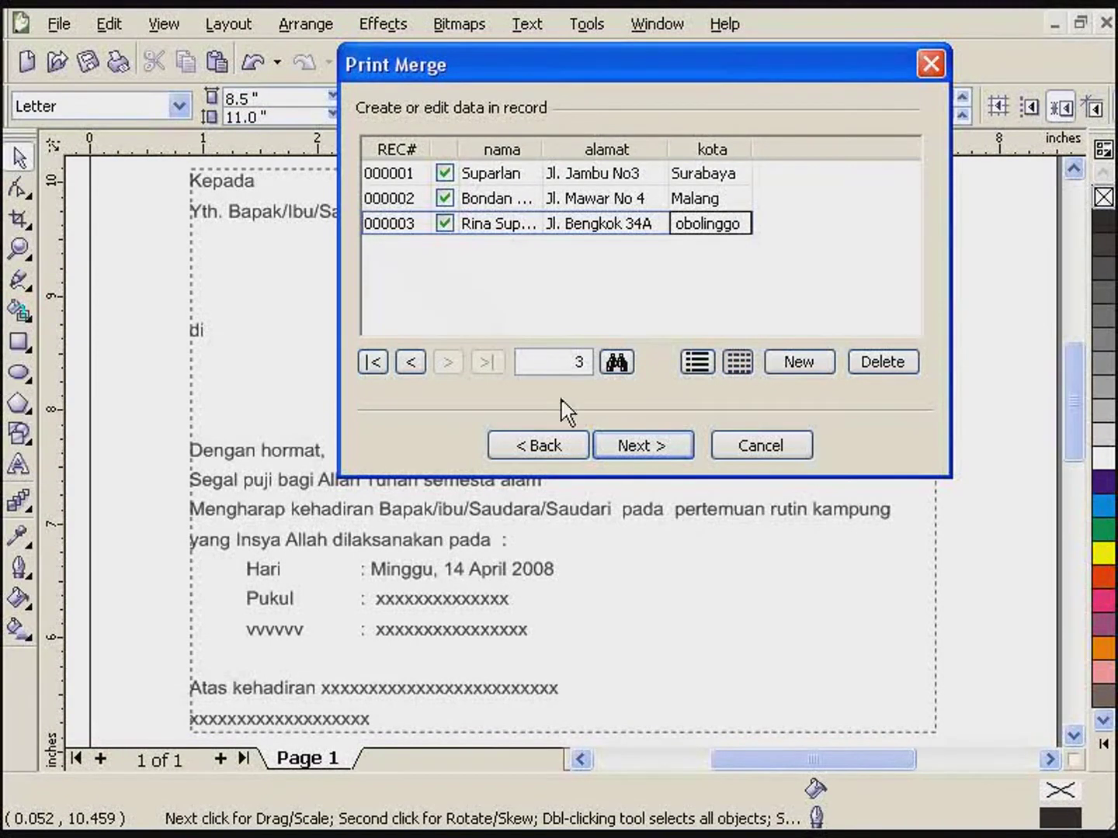
{"action": "left_click", "coordinate": [636, 452]}
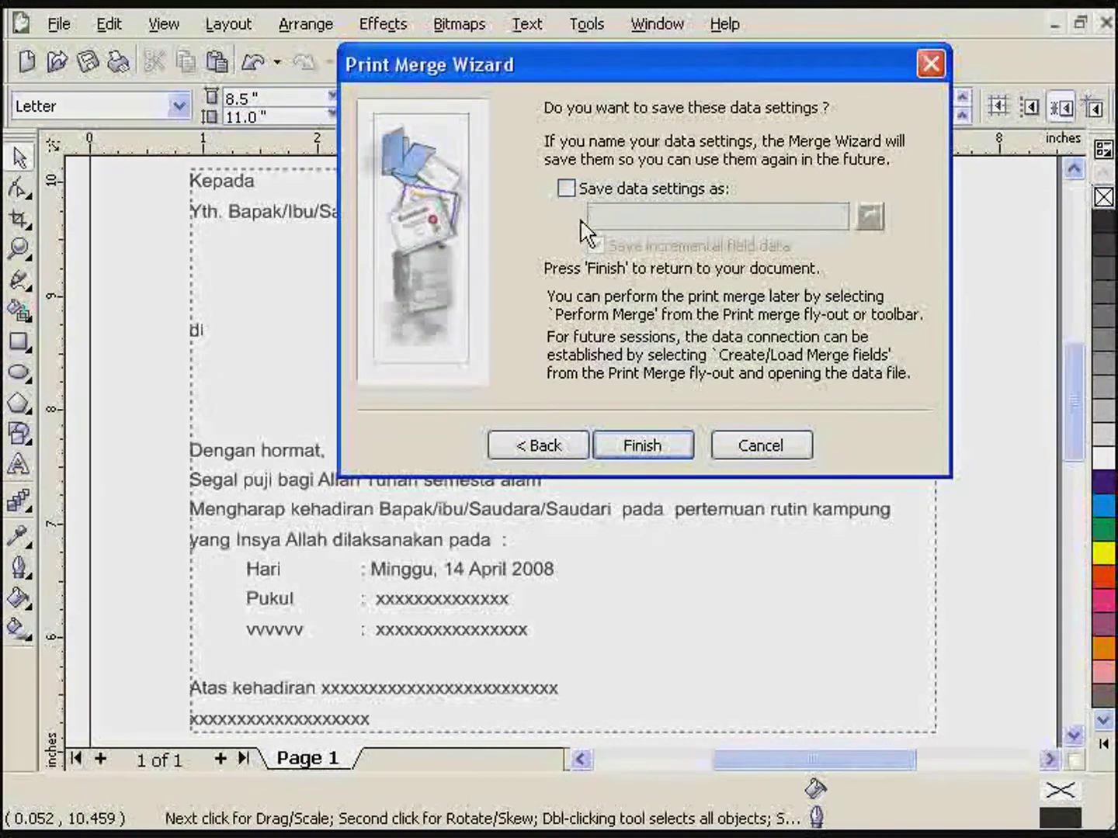
- Save the data settings as grup senam in Coreldraw tutorial > Latihan Caorel and finish the wizard
{"action": "left_click", "coordinate": [575, 191]}
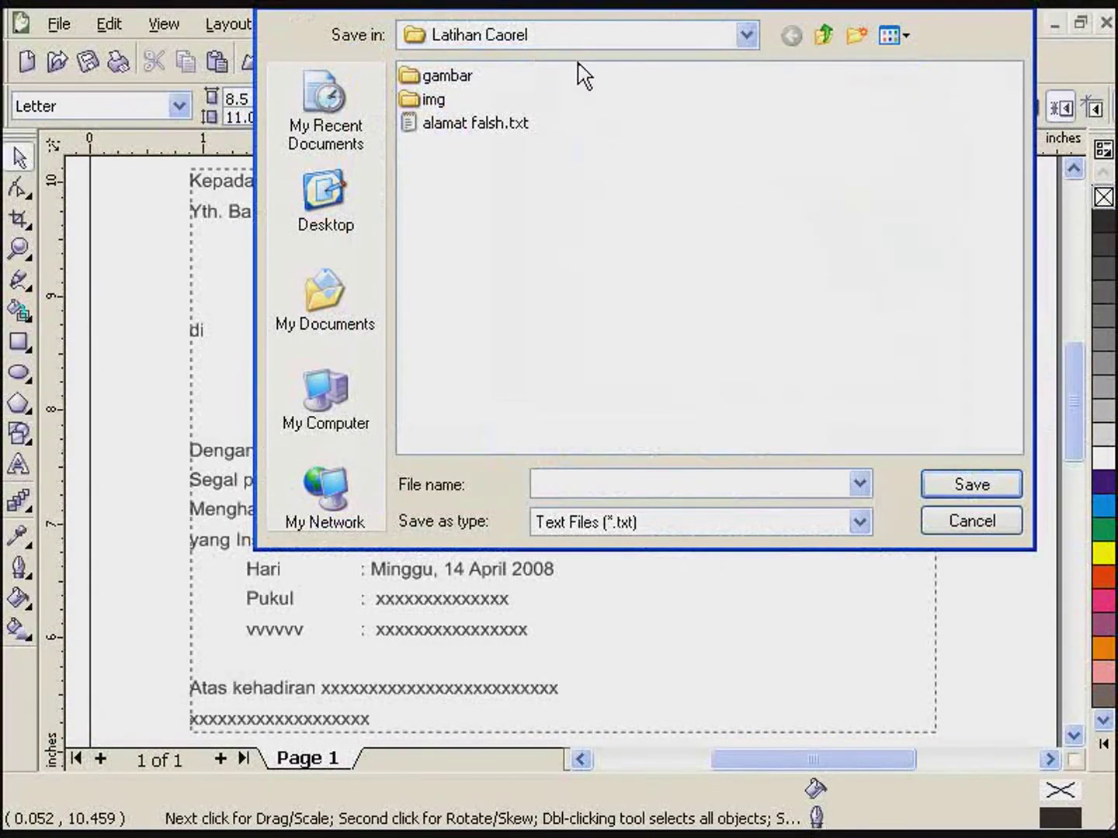
{"action": "left_click", "coordinate": [574, 44]}
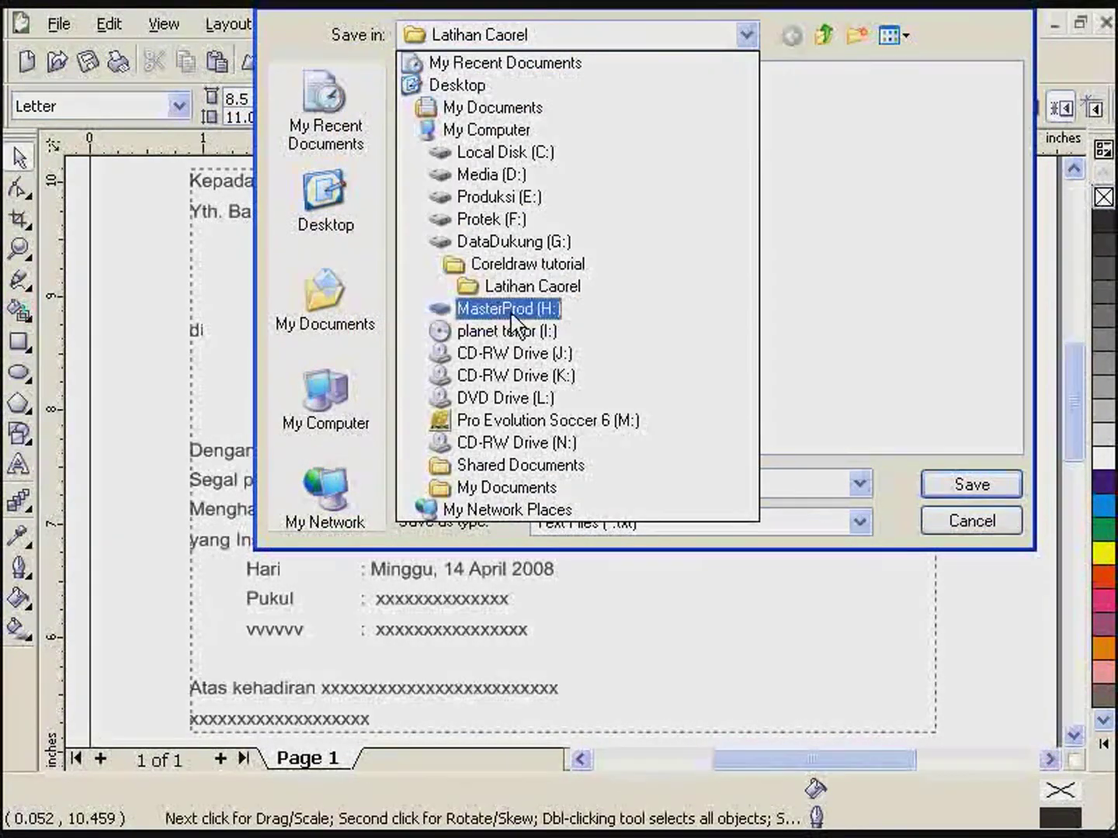
{"action": "left_click", "coordinate": [511, 267]}
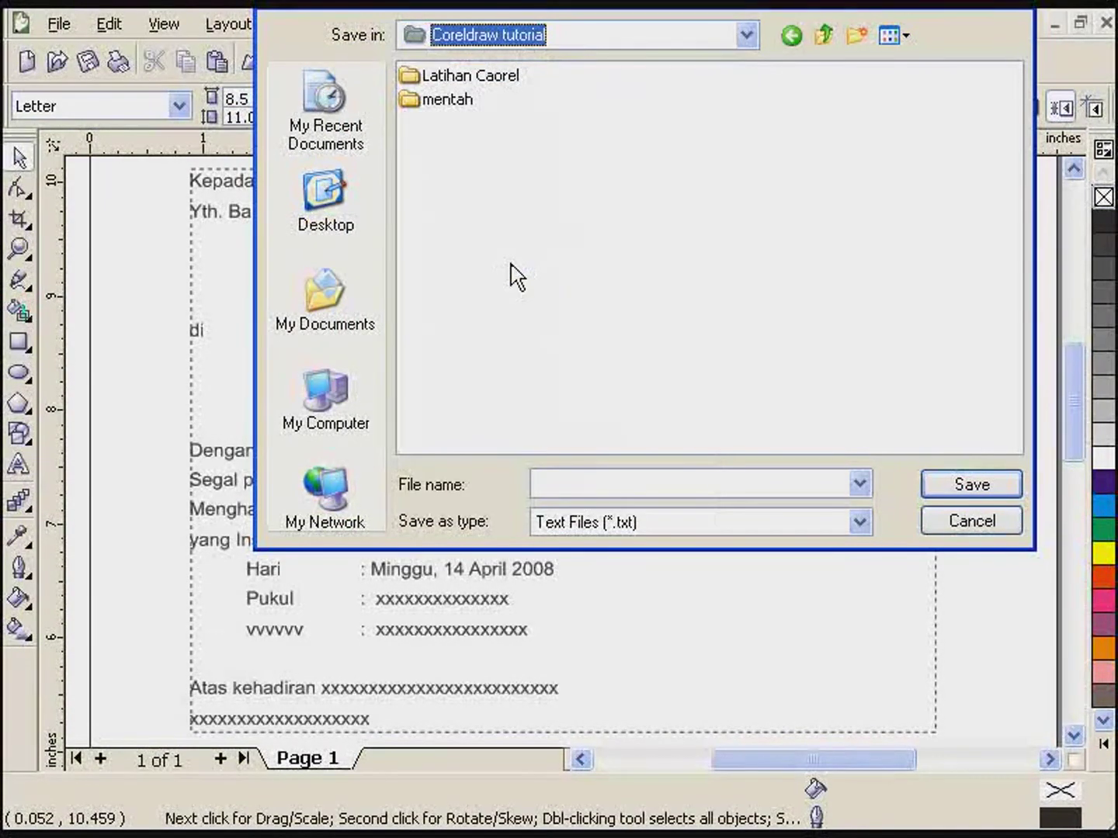
{"action": "double_click", "coordinate": [485, 75]}
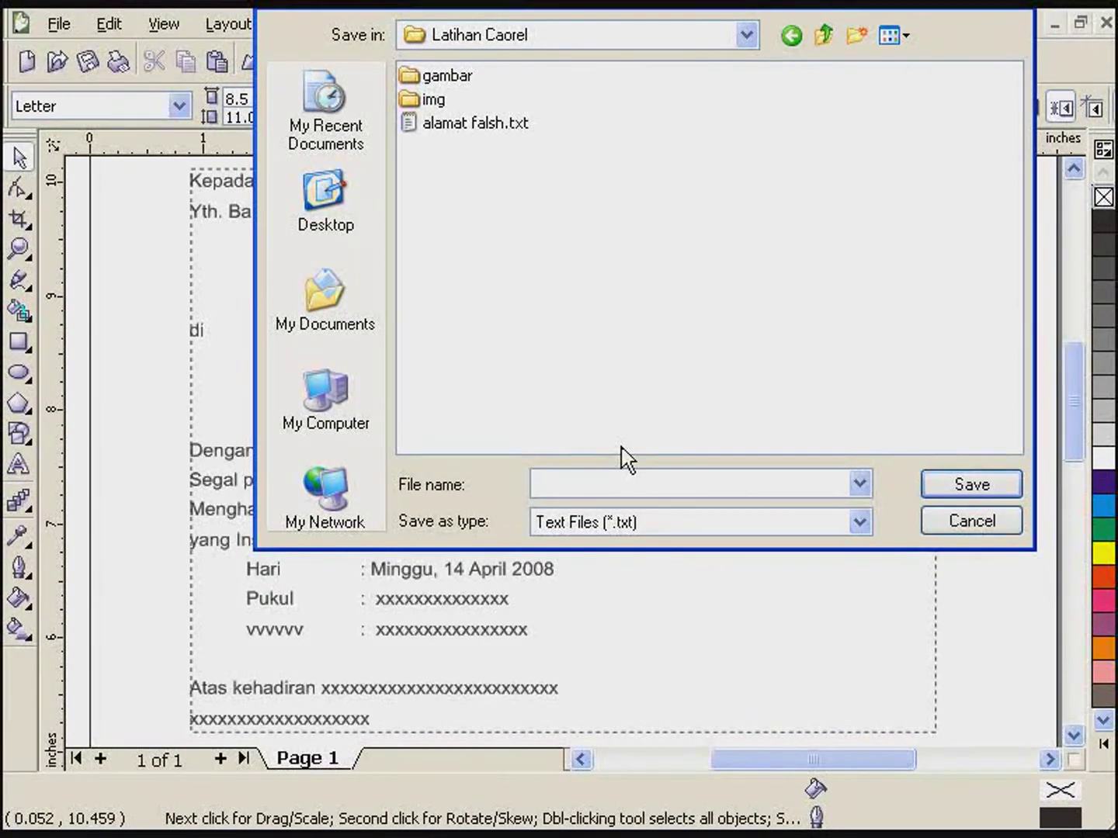
{"action": "type", "text": "grup s"}
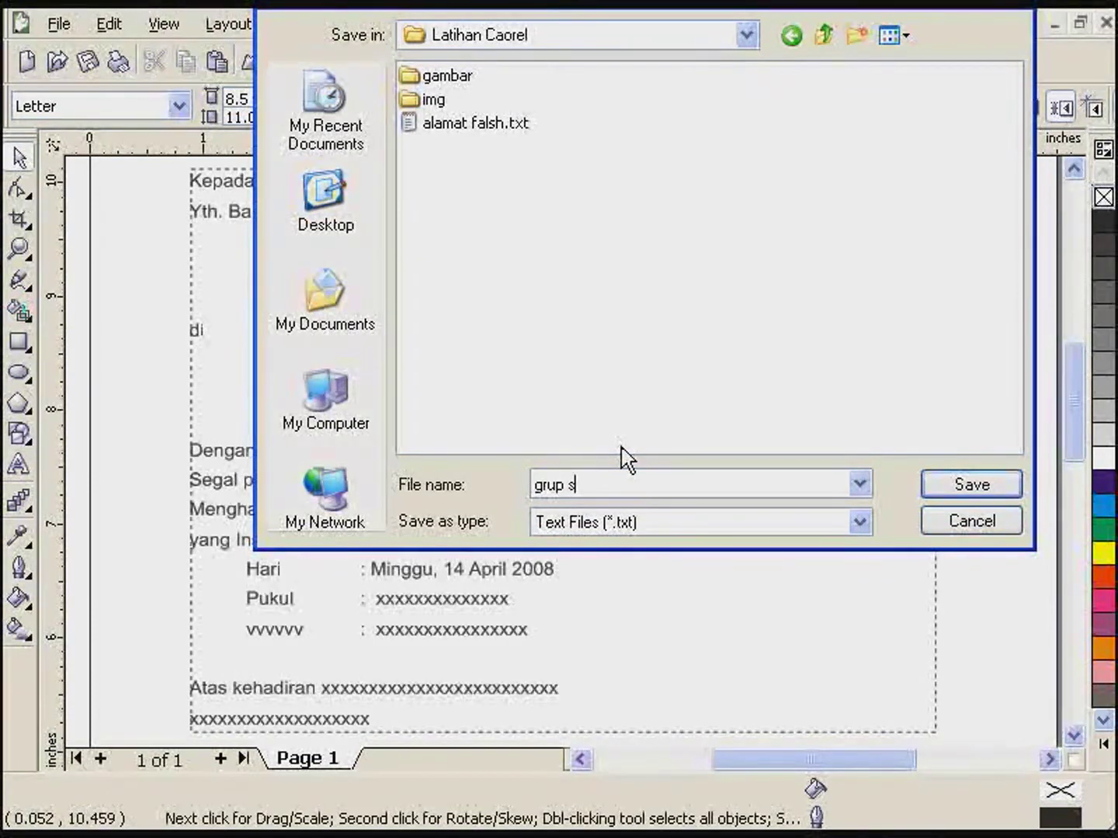
{"action": "type", "text": "enam"}
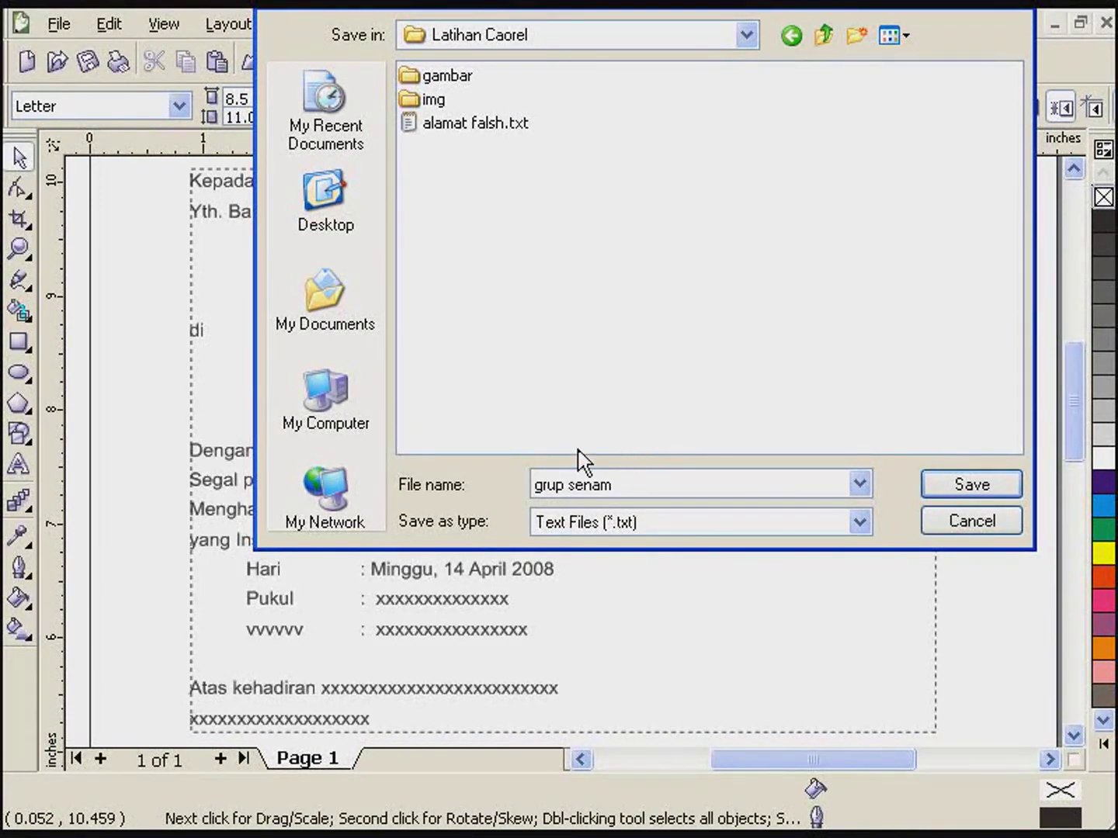
{"action": "left_click", "coordinate": [972, 493]}
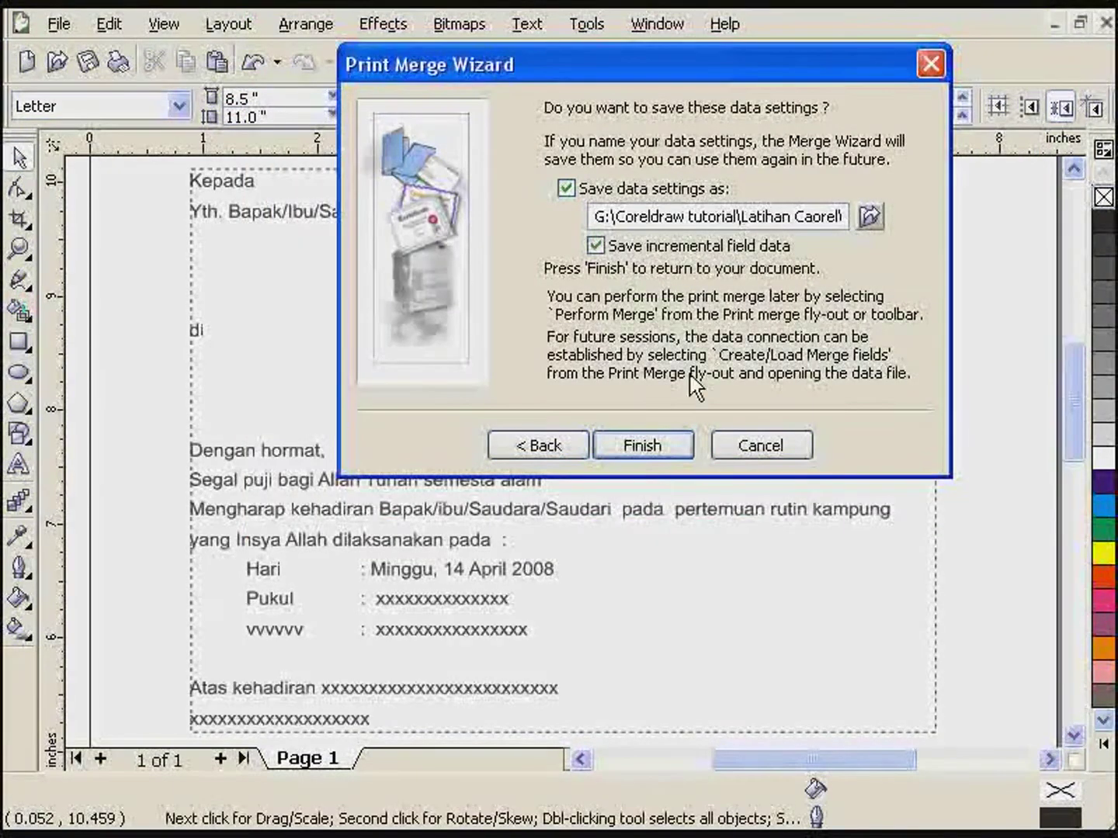
{"action": "left_click", "coordinate": [648, 454]}
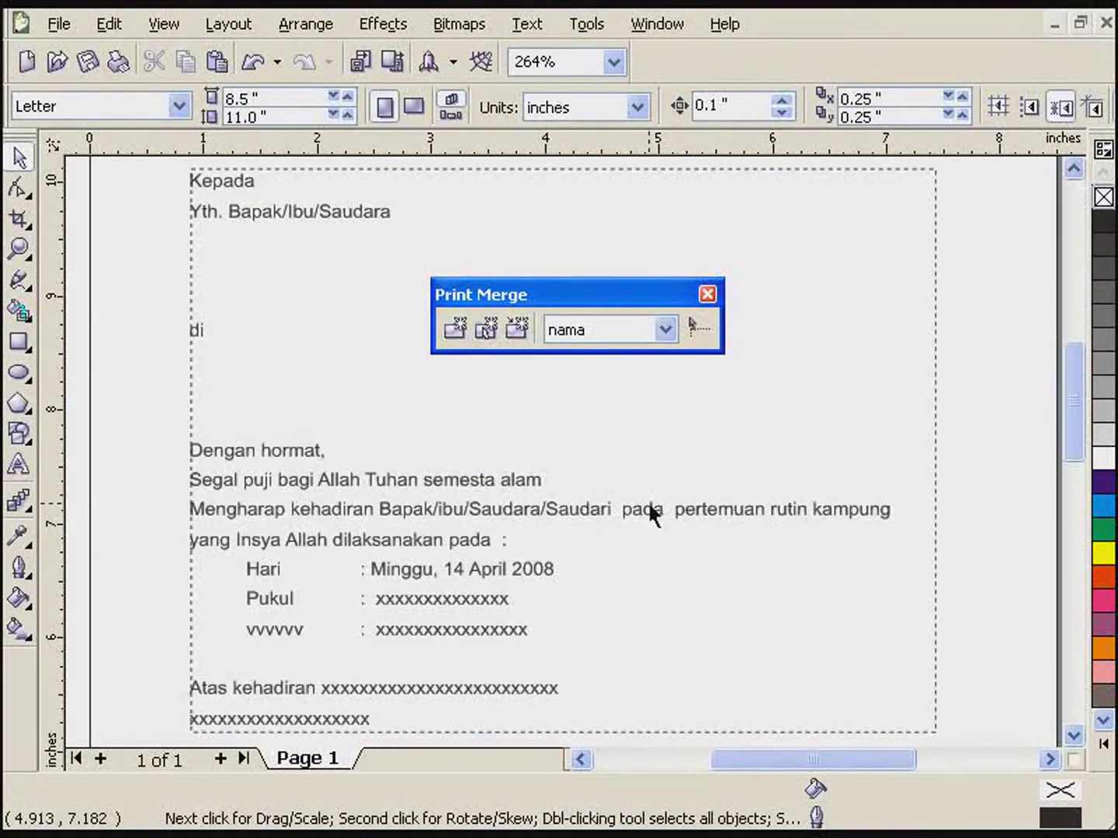
{"action": "left_click_drag", "start_coordinate": [534, 295], "coordinate": [608, 243]}
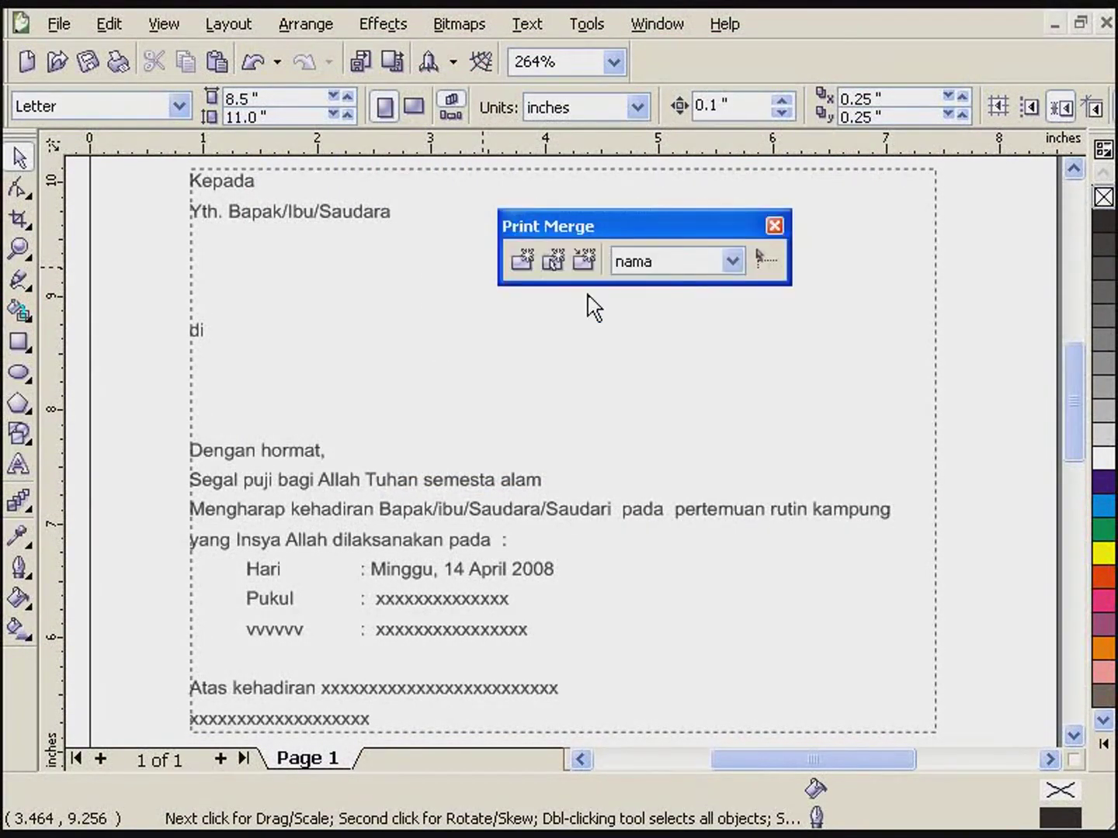
- Insert the <nama> field on its own line under Yth. Bapak/Ibu/Saudara
{"action": "left_click", "coordinate": [733, 263]}
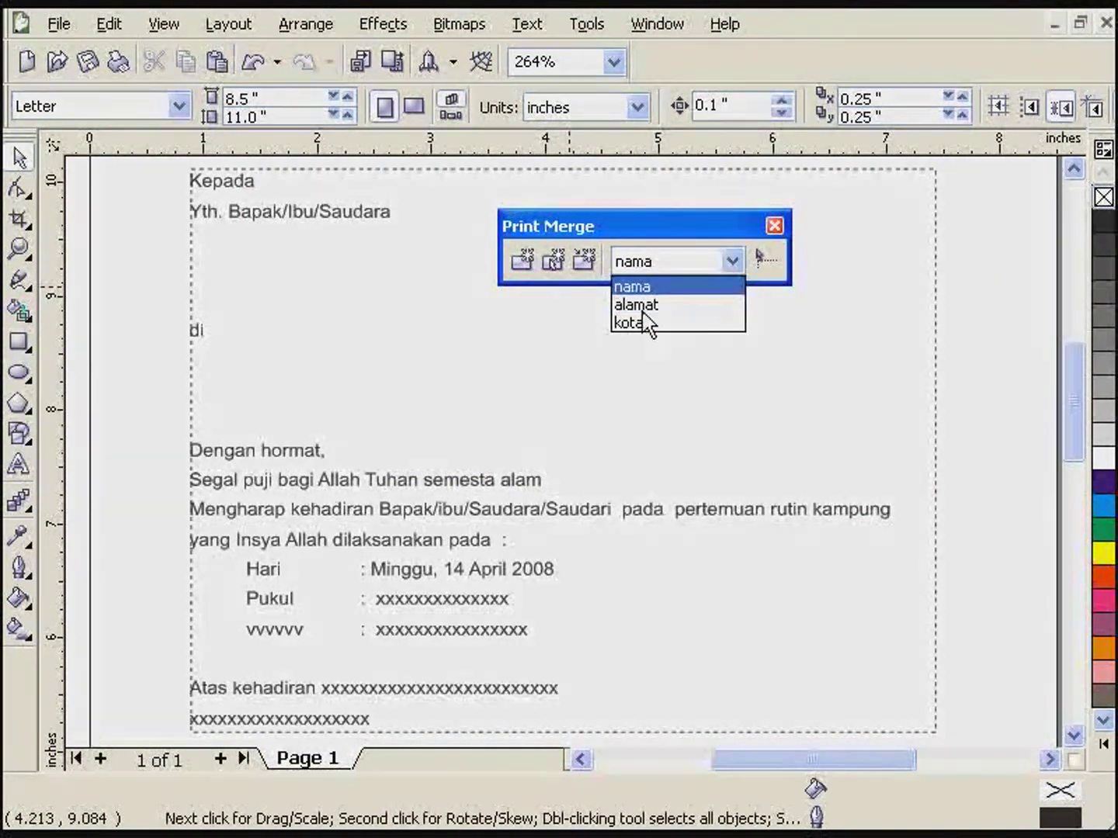
{"action": "left_click", "coordinate": [731, 261]}
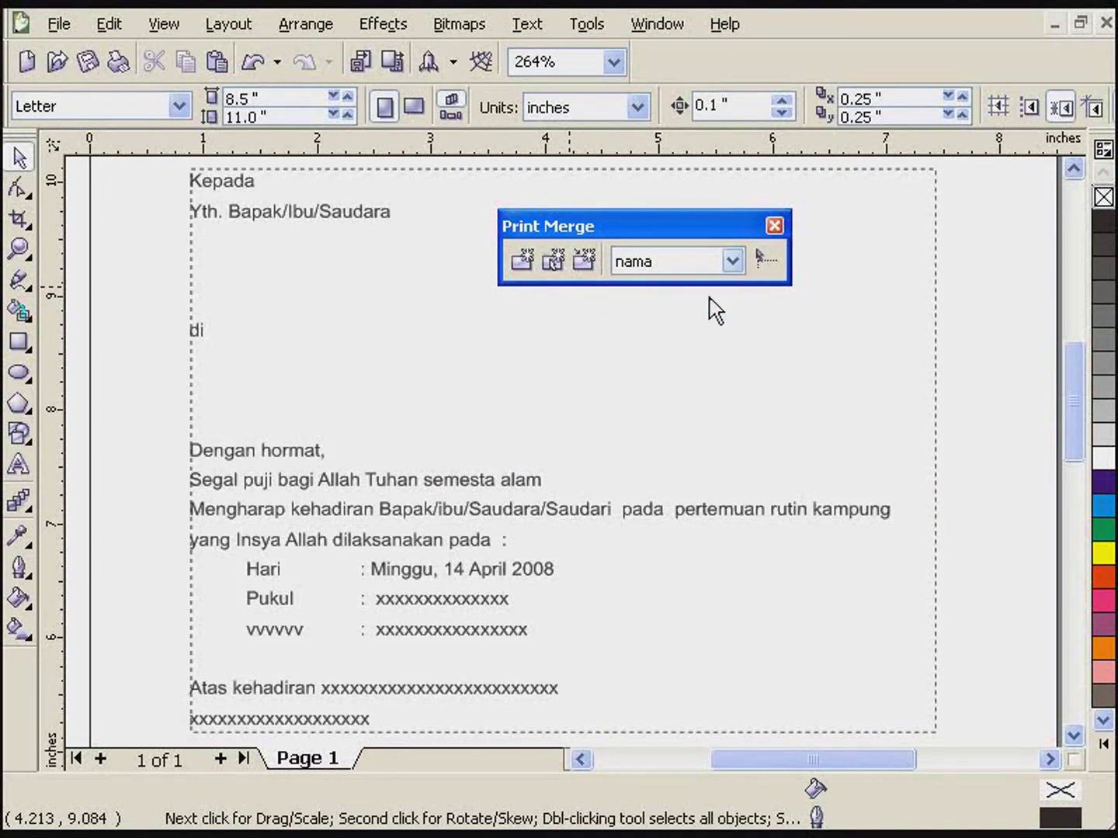
{"action": "left_click", "coordinate": [226, 262]}
{"action": "double_click", "coordinate": [210, 273]}
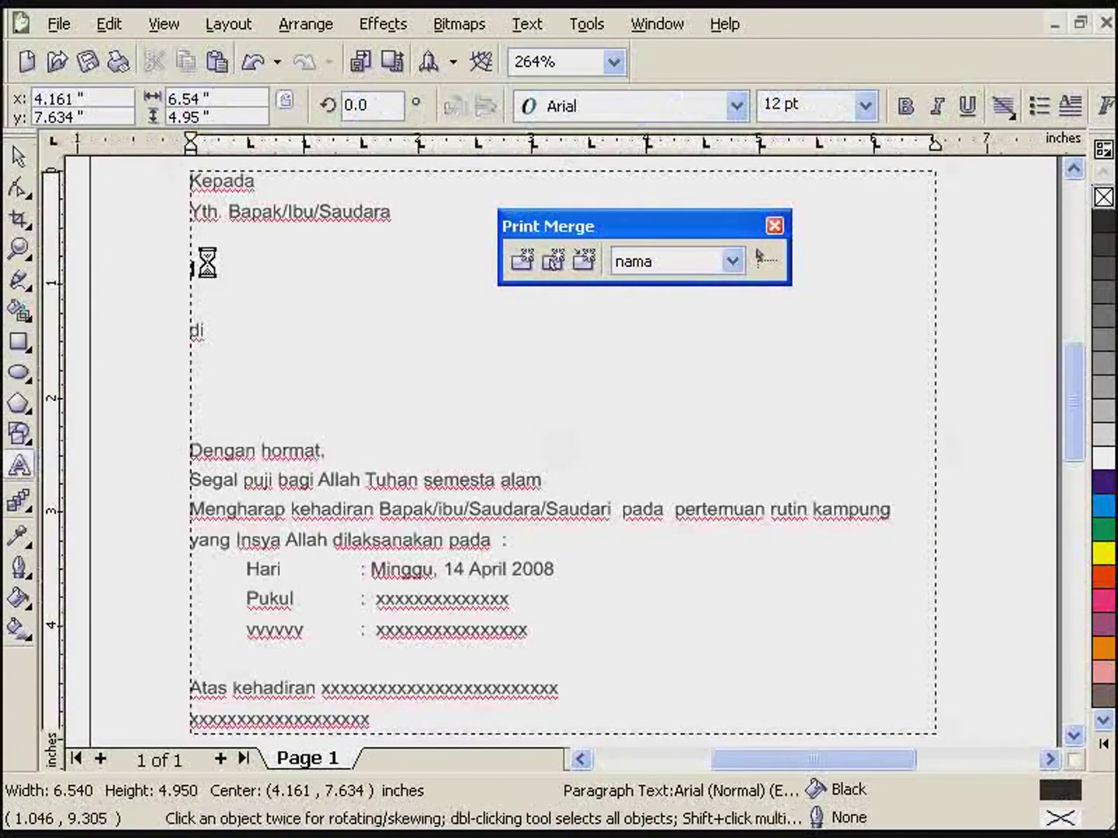
{"action": "left_click", "coordinate": [224, 242]}
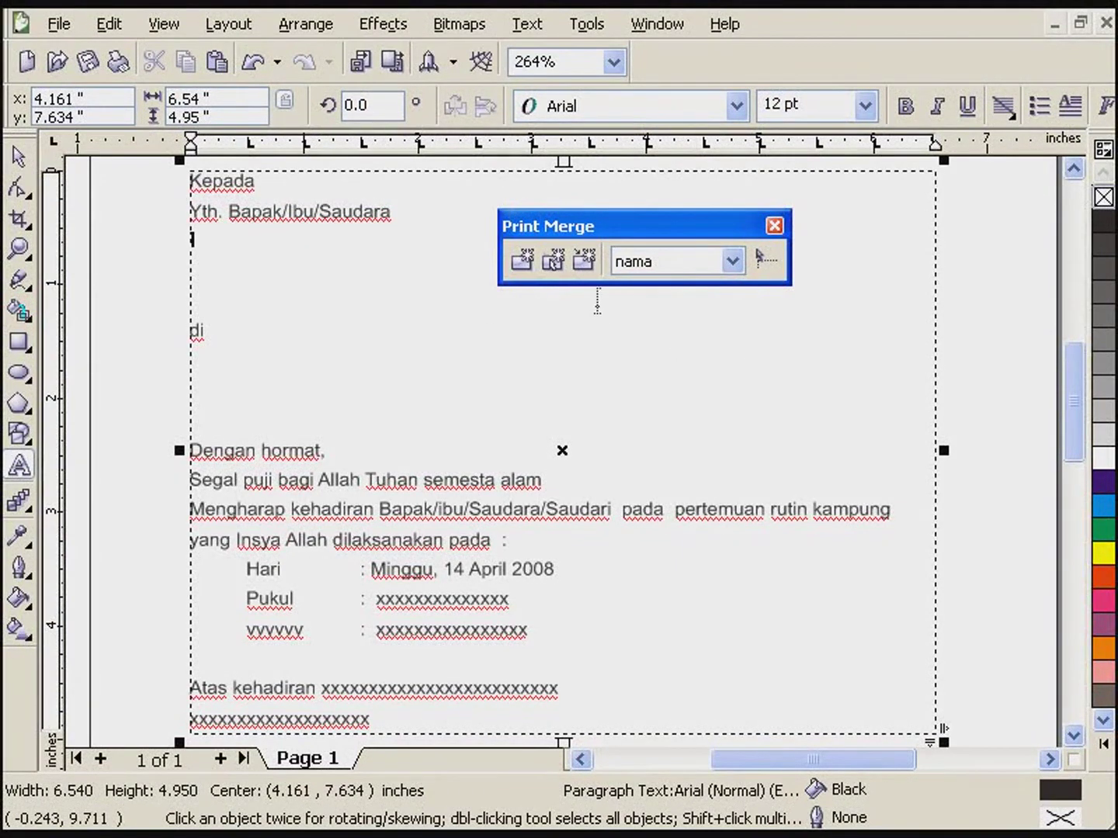
{"action": "left_click", "coordinate": [766, 261]}
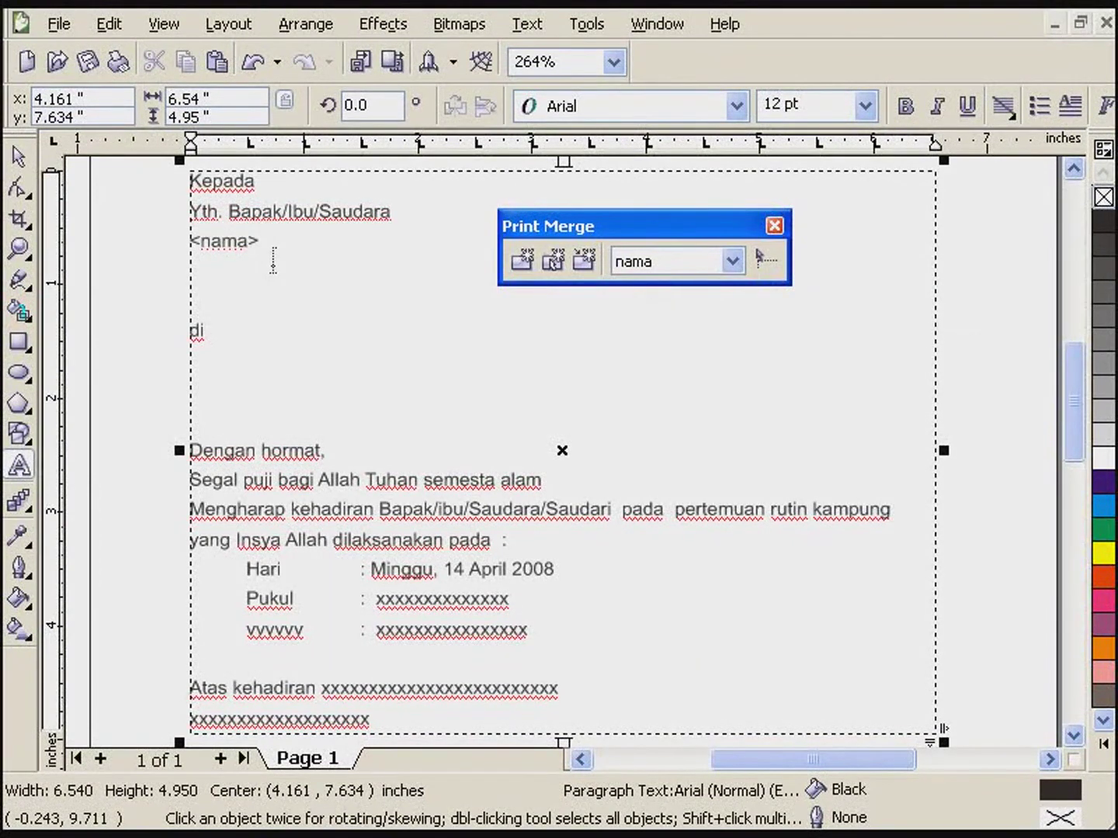
{"action": "key", "text": "Return"}
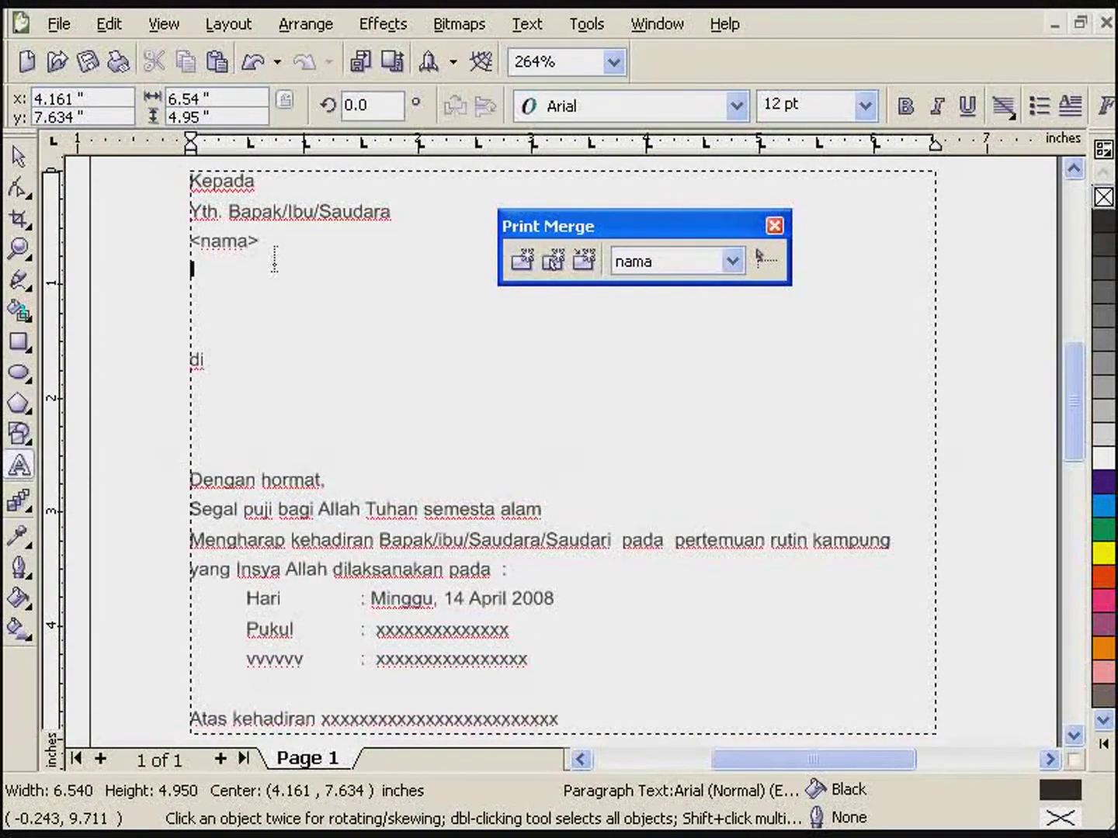
- Insert the <alamat> field below <nama> and remove the empty lines before di
{"action": "left_click", "coordinate": [227, 265]}
{"action": "left_click", "coordinate": [732, 262]}
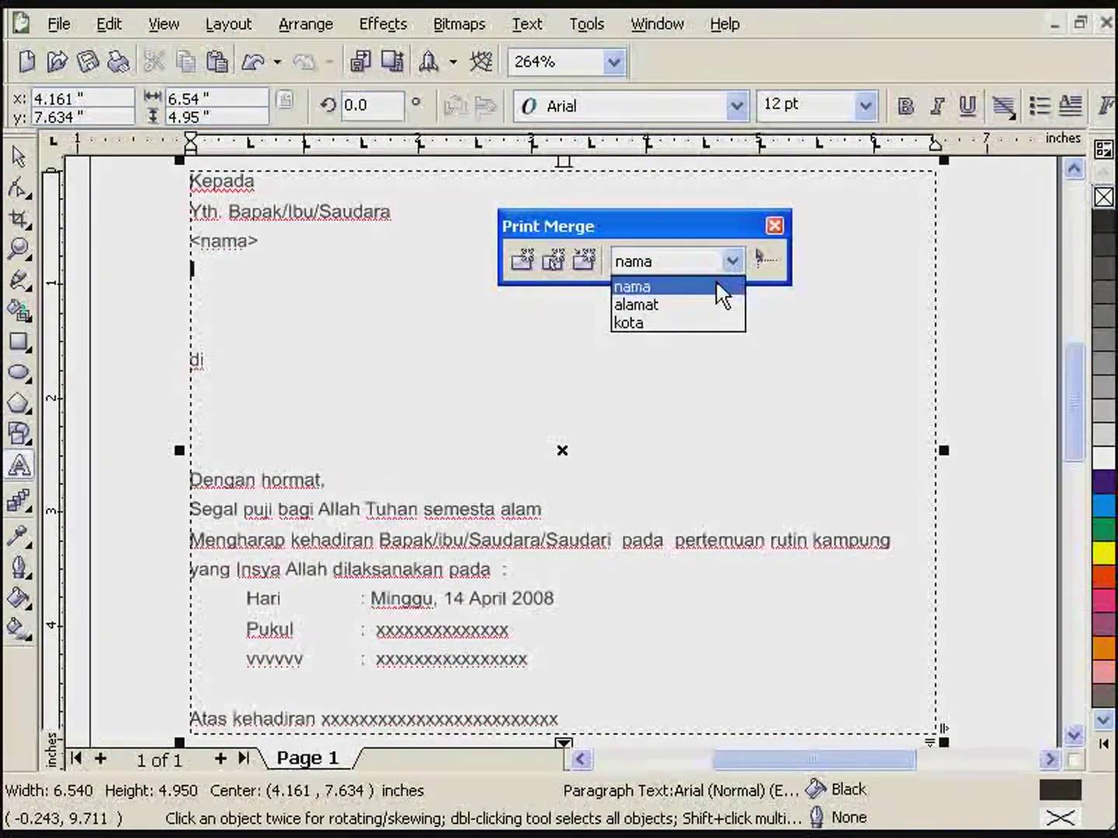
{"action": "left_click", "coordinate": [682, 306]}
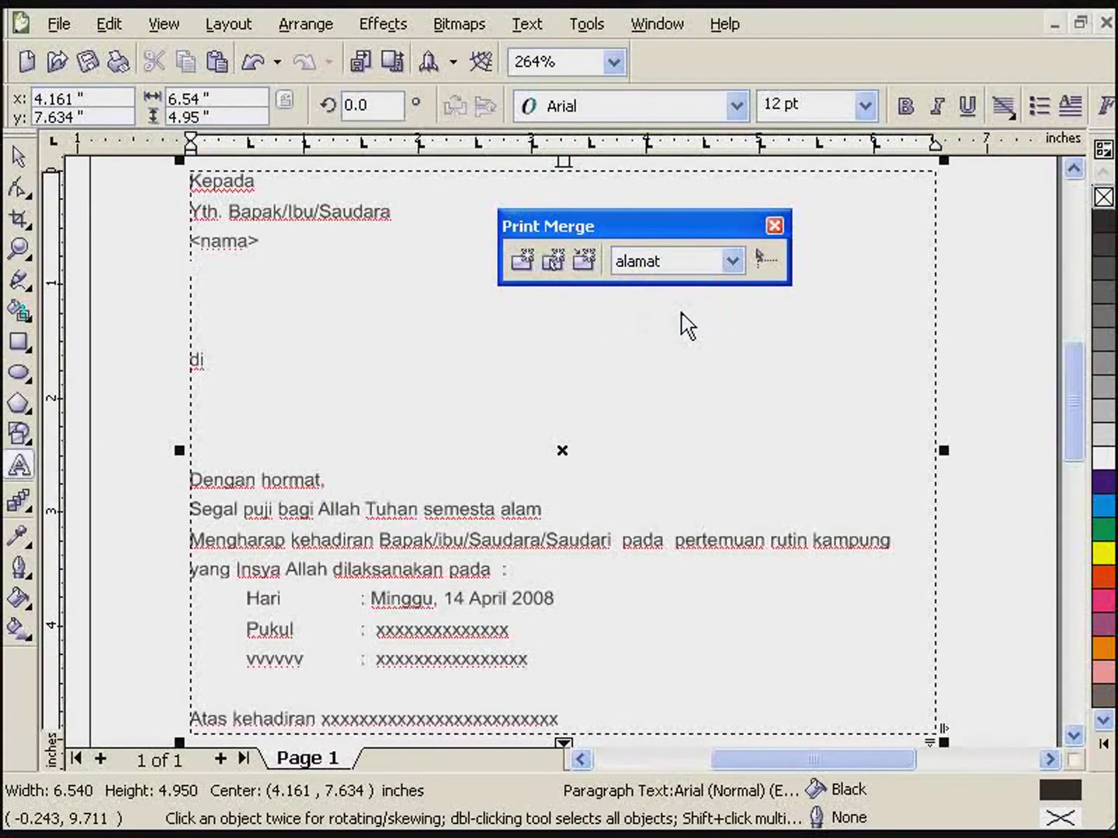
{"action": "left_click", "coordinate": [765, 260]}
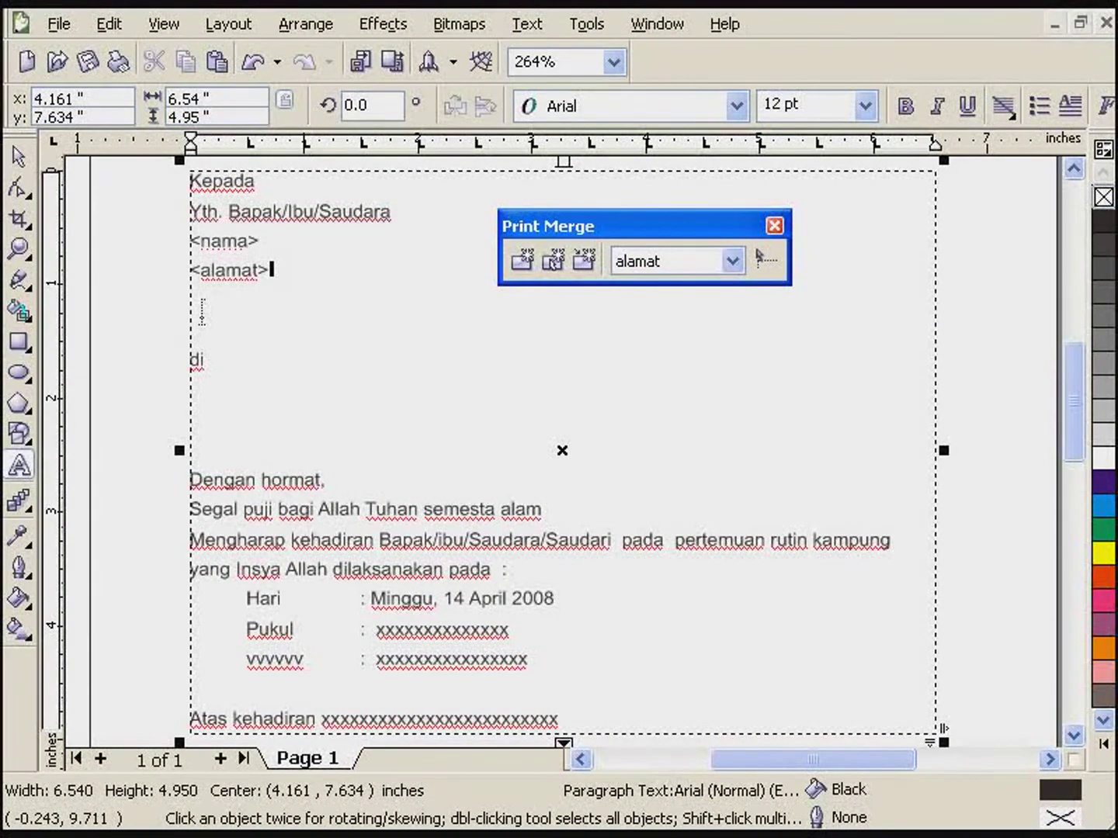
{"action": "key", "text": "Delete"}
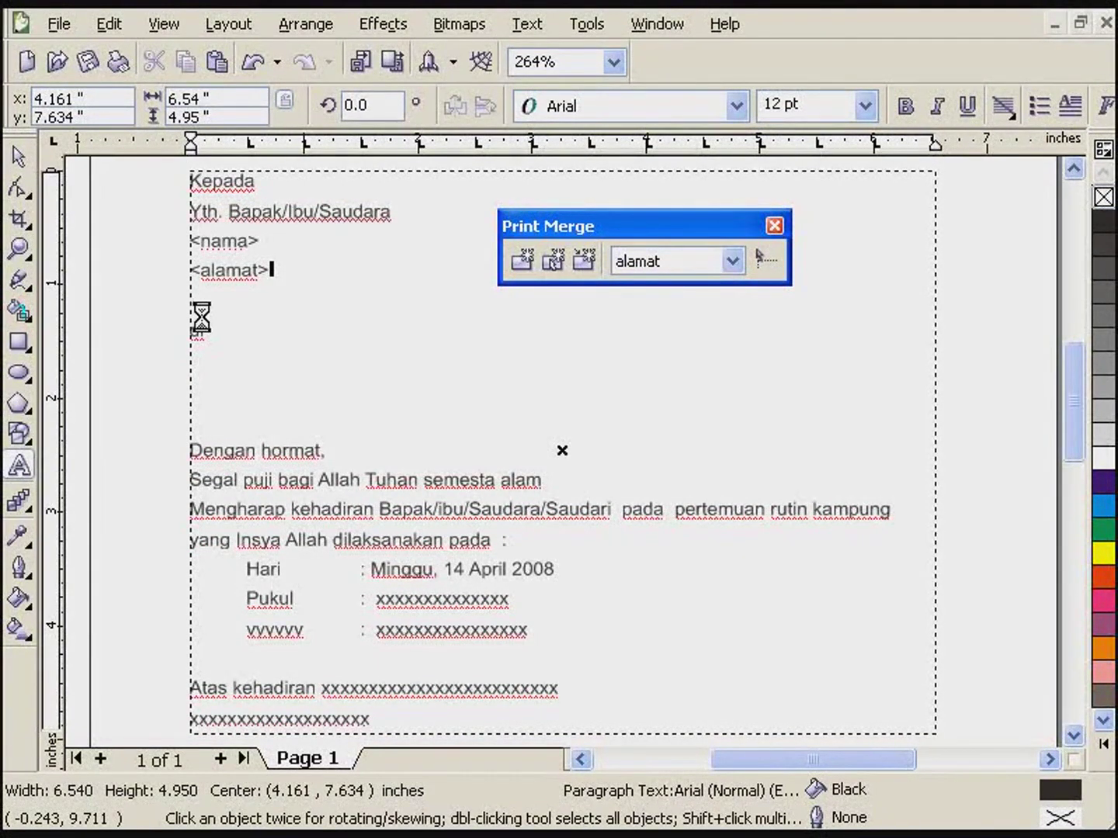
{"action": "key", "text": "Delete"}
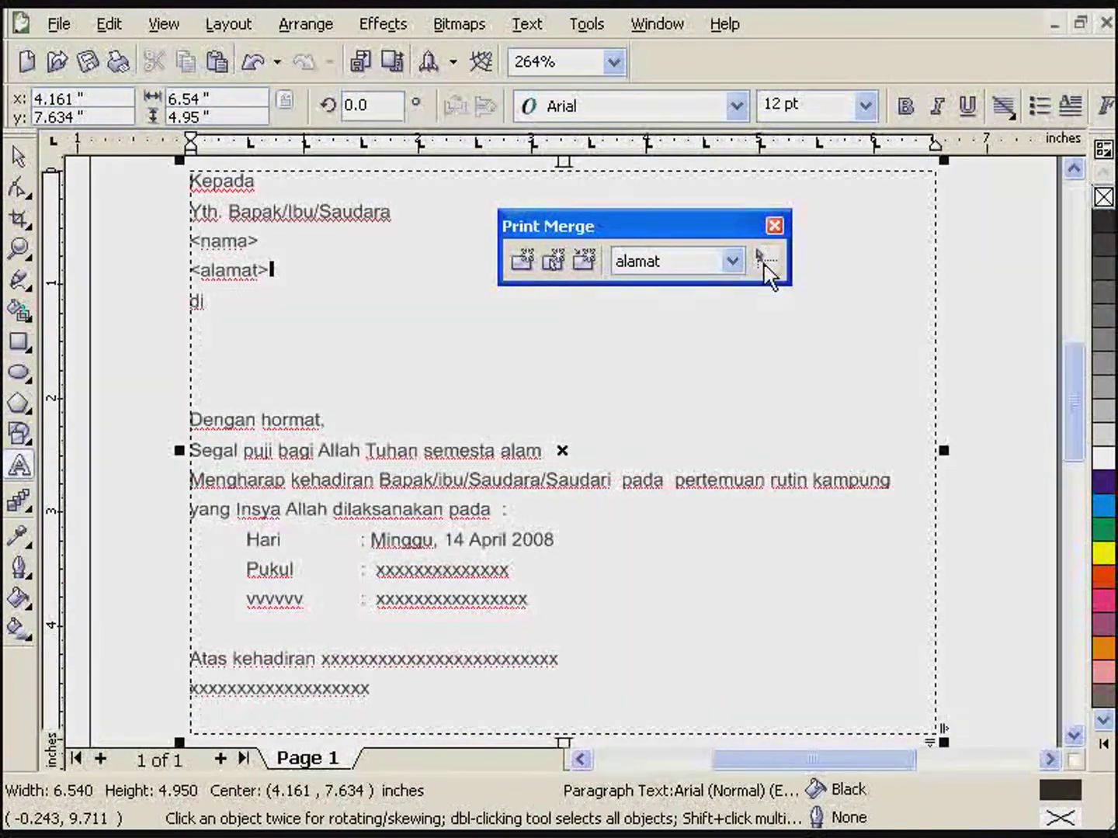
- Insert the <kota> field below di and finish editing the letter text
{"action": "left_click", "coordinate": [731, 262]}
{"action": "left_click", "coordinate": [639, 335]}
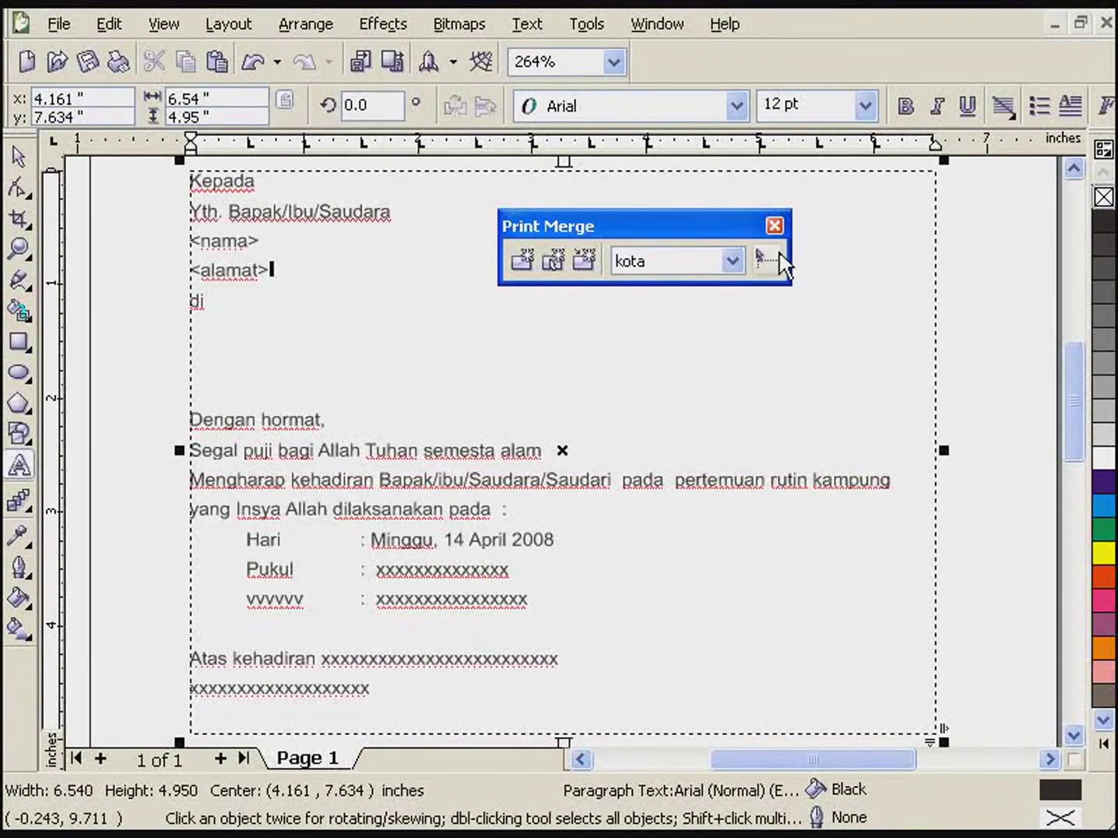
{"action": "left_click", "coordinate": [771, 262]}
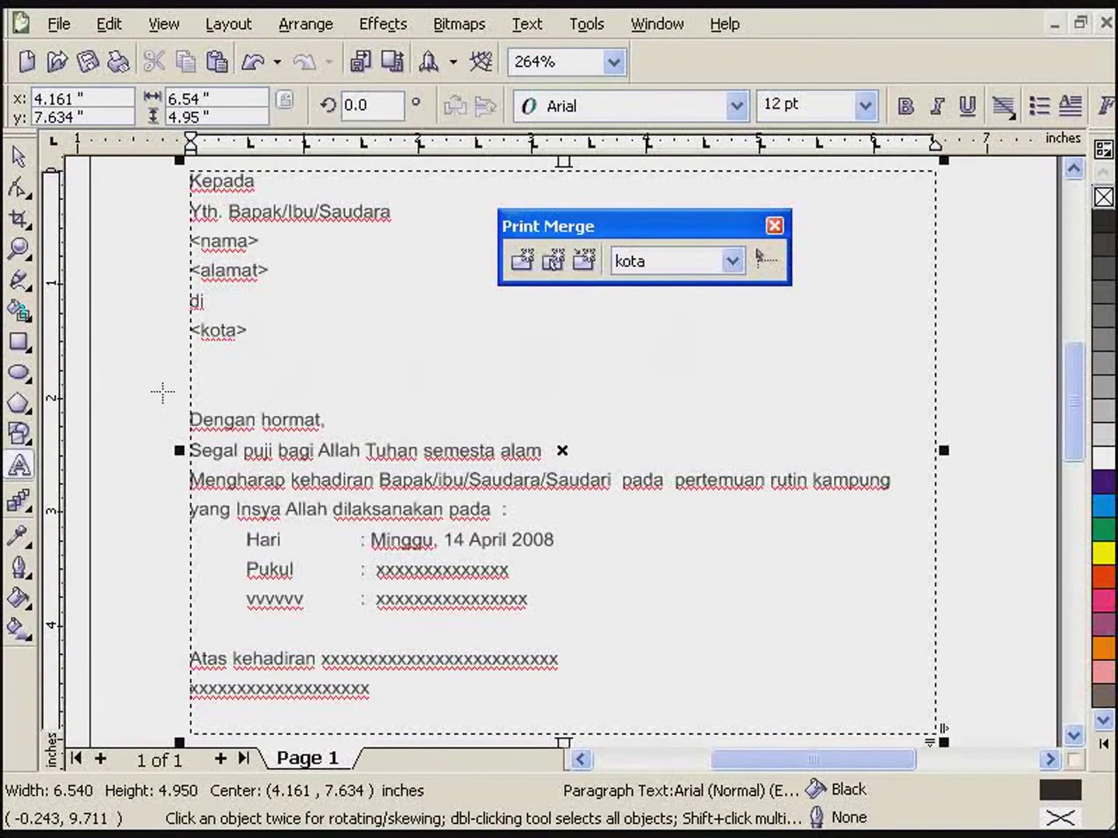
{"action": "left_click", "coordinate": [19, 157]}
{"action": "left_click", "coordinate": [160, 265]}
{"action": "left_click", "coordinate": [583, 418]}
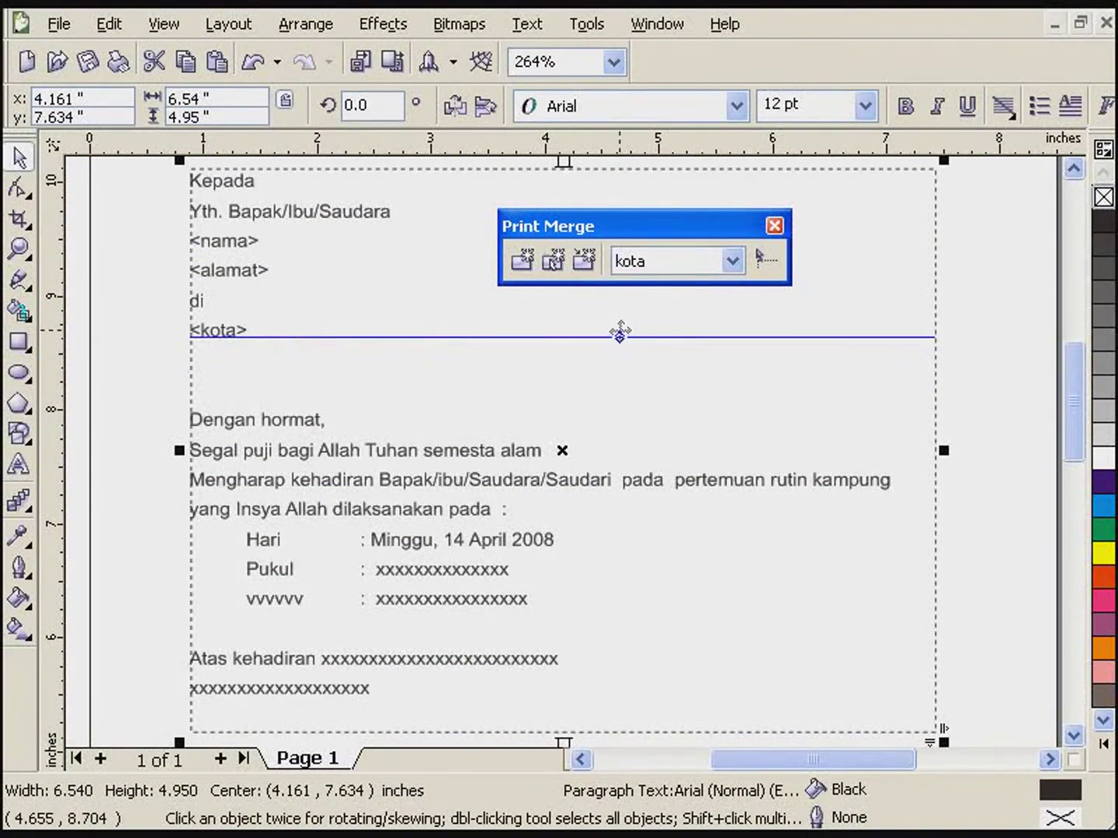
- Run the print merge to bring up the Print dialog with the EPSON Stylus C90 Series printer
{"action": "left_click", "coordinate": [586, 266]}
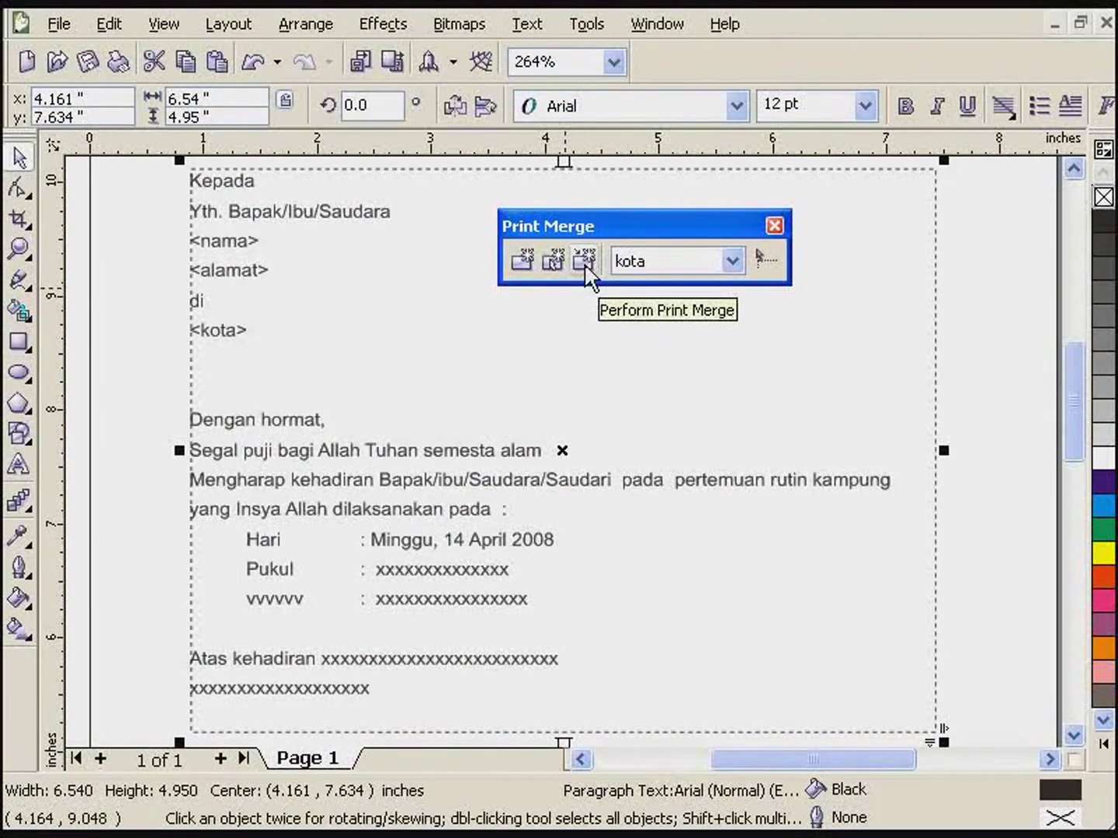
{"action": "left_click", "coordinate": [586, 262]}
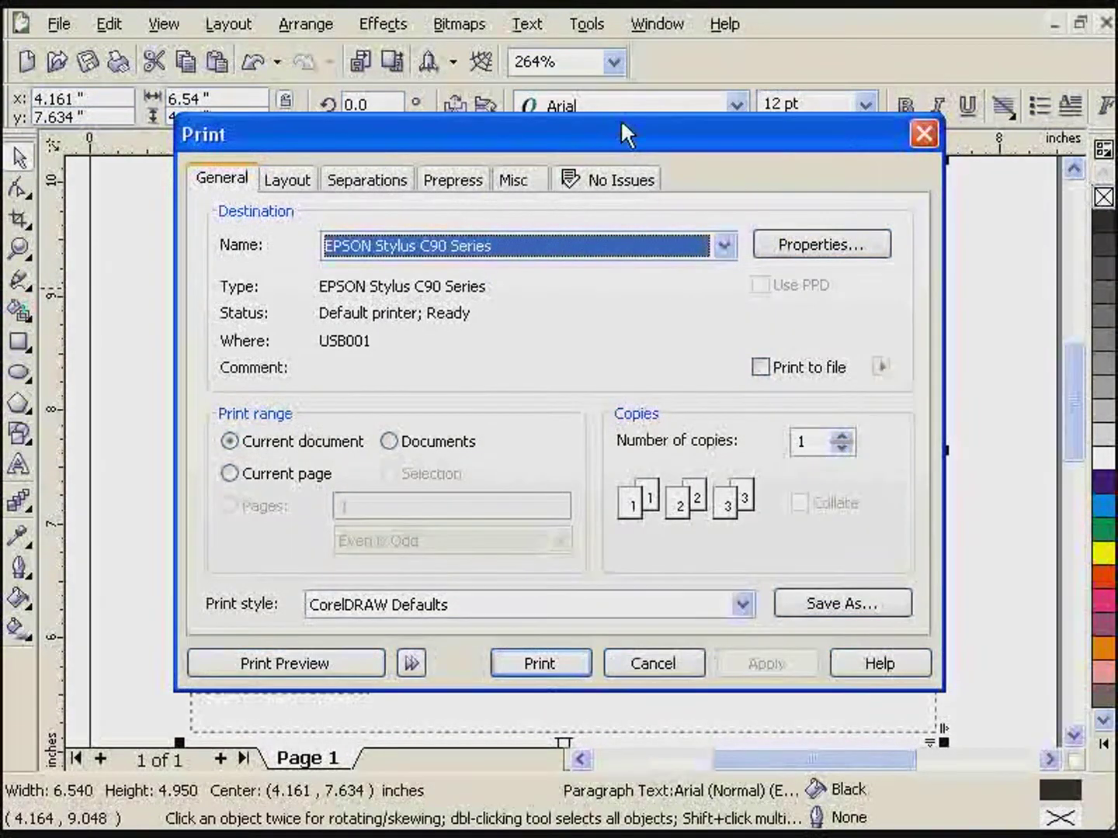
{"action": "left_click_drag", "start_coordinate": [614, 130], "coordinate": [635, 78]}
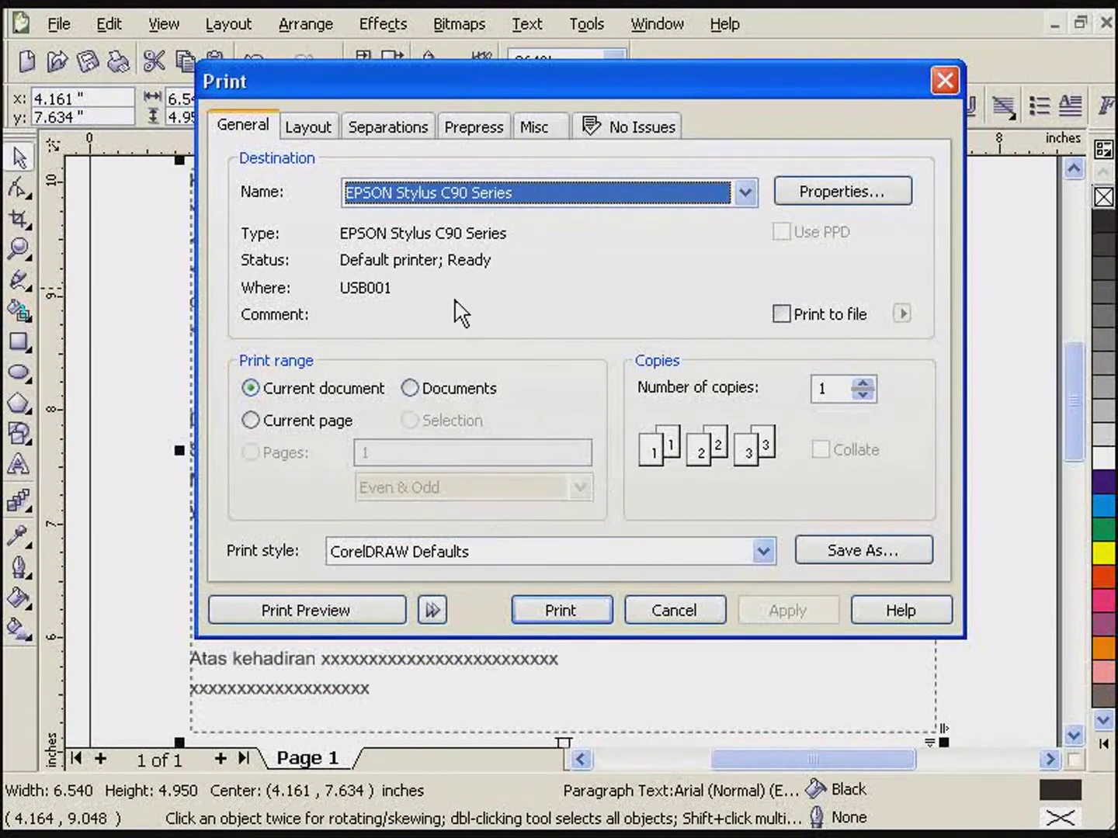
- Open the print preview of the merge and zoom in on the letter
{"action": "left_click", "coordinate": [305, 611]}
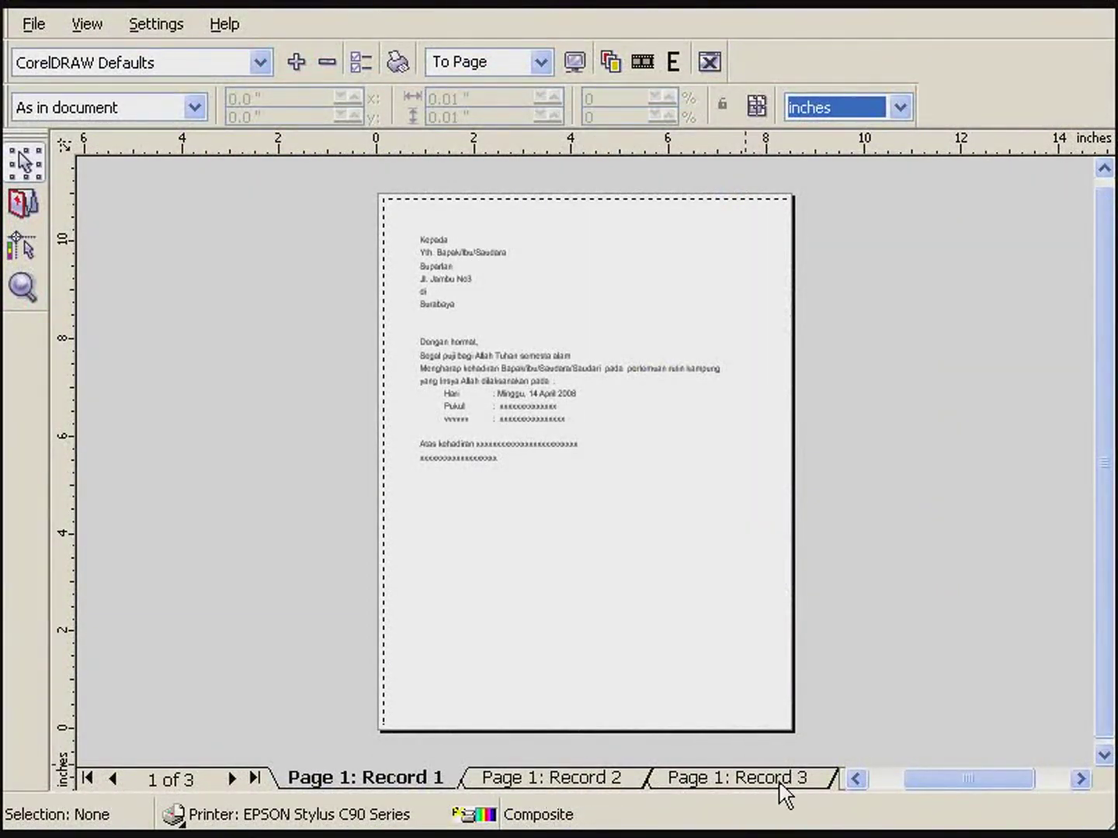
{"action": "left_click", "coordinate": [593, 336]}
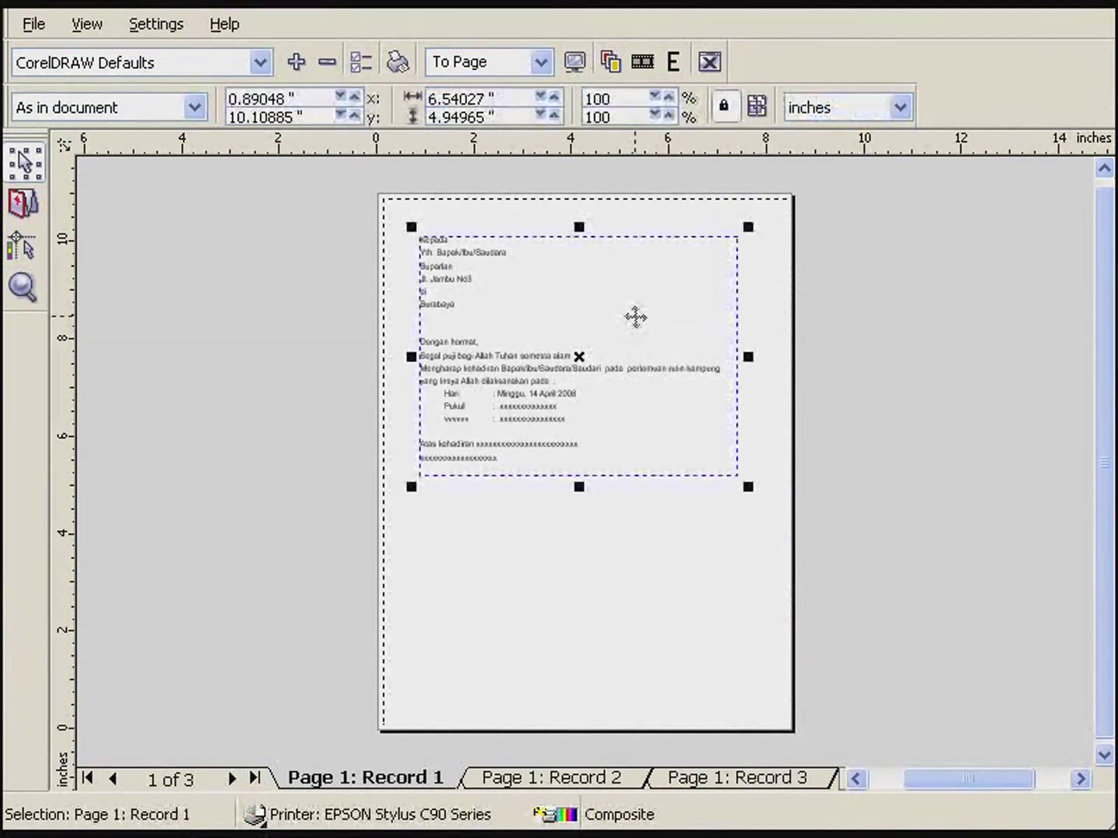
{"action": "scroll", "coordinate": [587, 336], "scroll_direction": "up", "scroll_amount": 1}
{"action": "scroll", "coordinate": [505, 248], "scroll_direction": "up", "scroll_amount": 1}
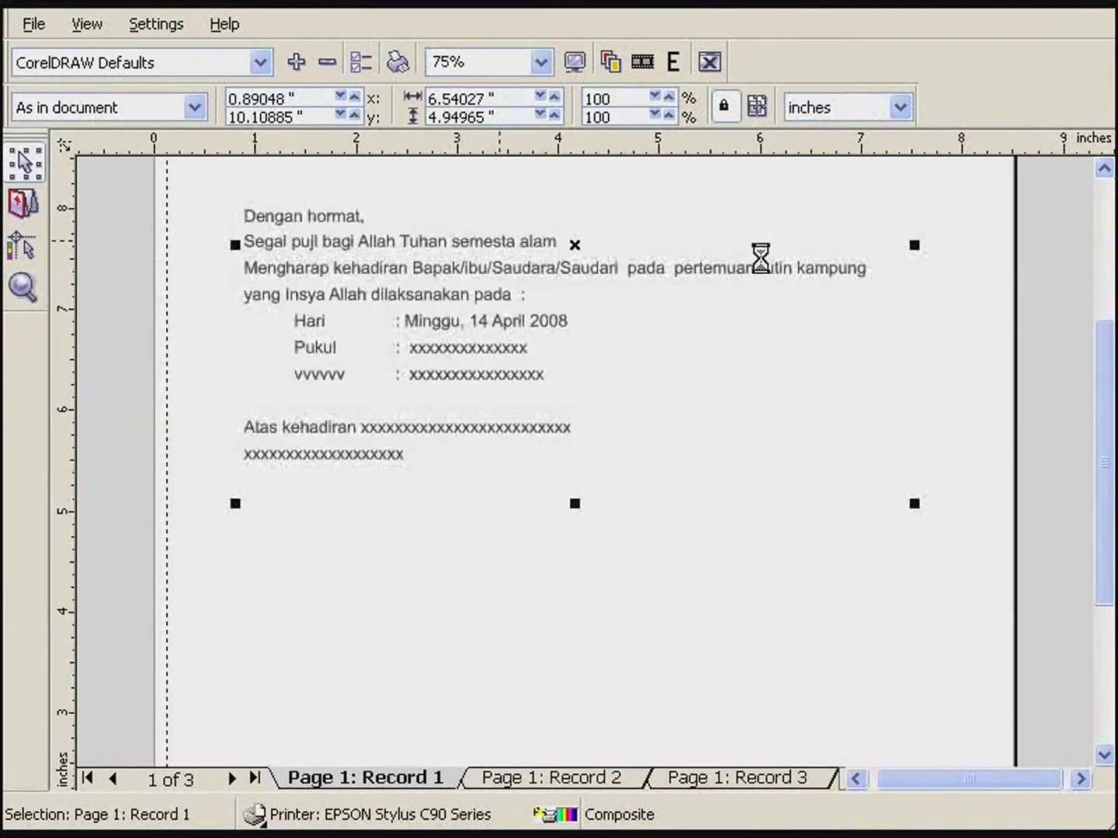
{"action": "left_click_drag", "start_coordinate": [1102, 376], "coordinate": [1096, 269]}
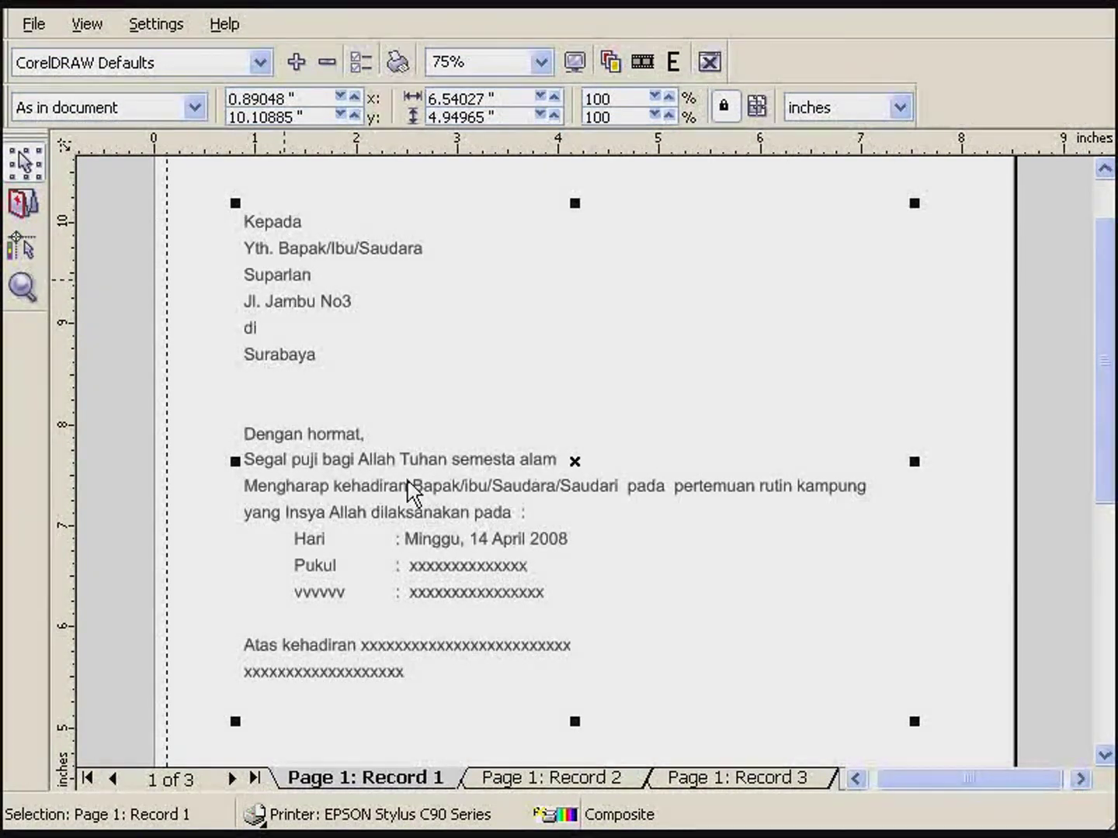
- Switch between the Record 1, 2 and 3 preview pages to check each recipient
{"action": "left_click", "coordinate": [592, 778]}
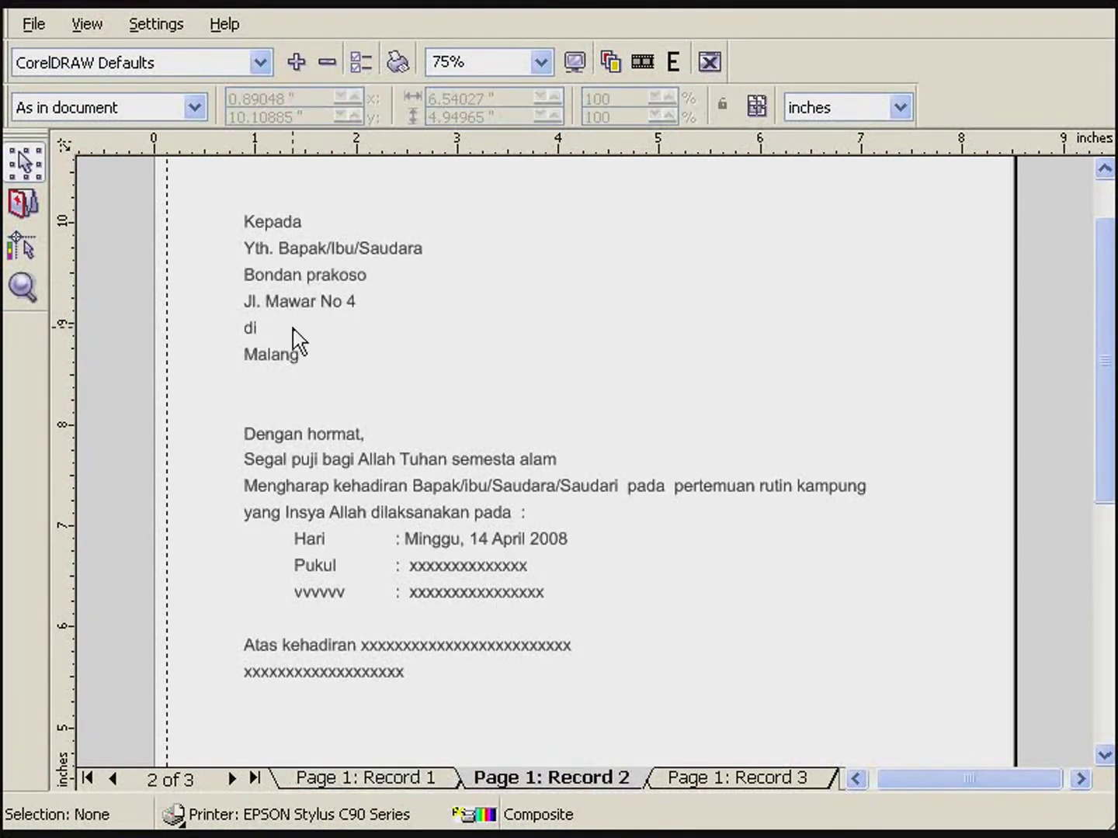
{"action": "left_click", "coordinate": [735, 784]}
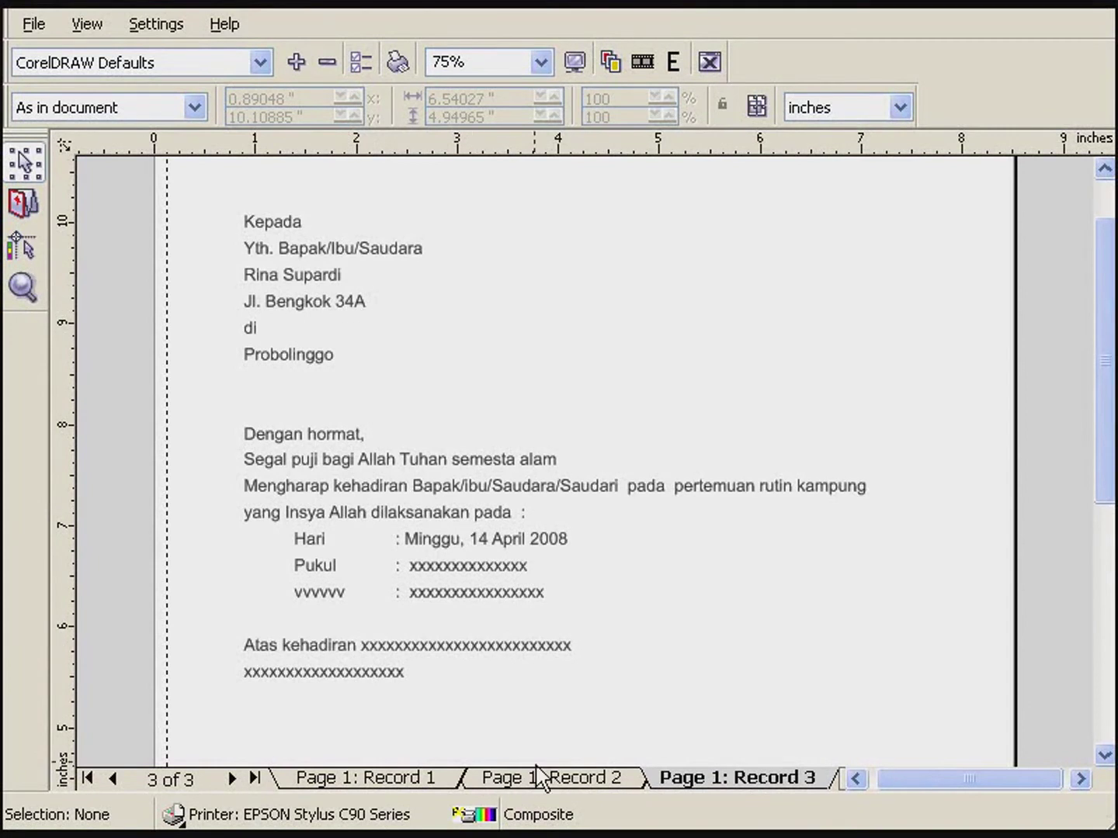
{"action": "left_click", "coordinate": [487, 785]}
{"action": "left_click", "coordinate": [395, 786]}
{"action": "left_click", "coordinate": [676, 785]}
{"action": "left_click", "coordinate": [413, 782]}
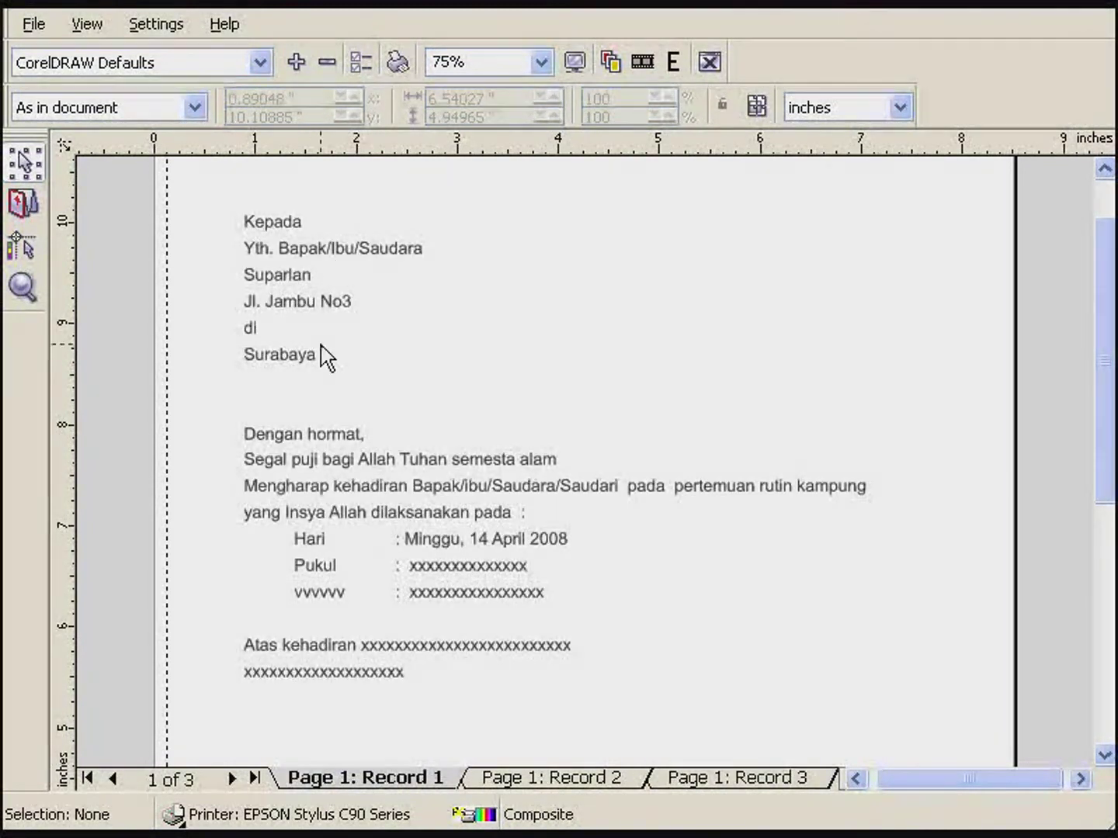
{"action": "left_click", "coordinate": [617, 779]}
{"action": "left_click", "coordinate": [745, 784]}
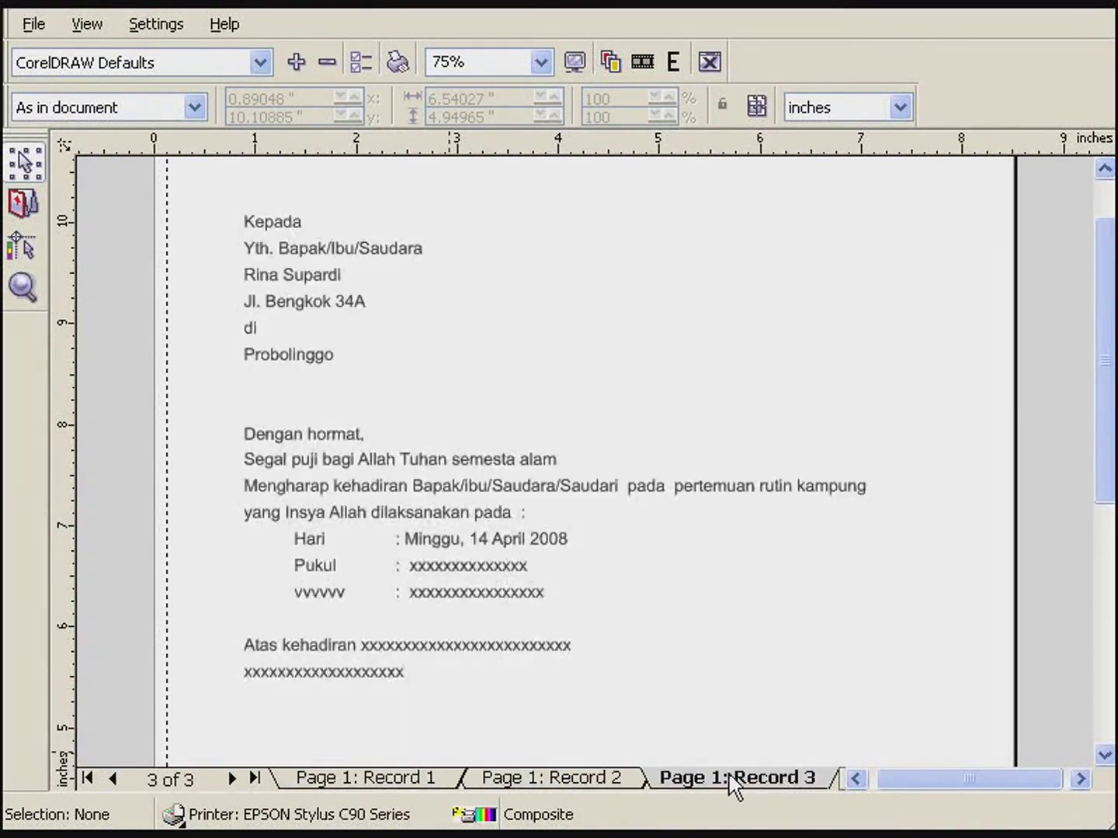
- In Explorer, browse DataDukung (G:) > Coreldraw tutorial > Latihan Caorel and open grup senam.txt
{"action": "key", "text": "alt+Tab"}
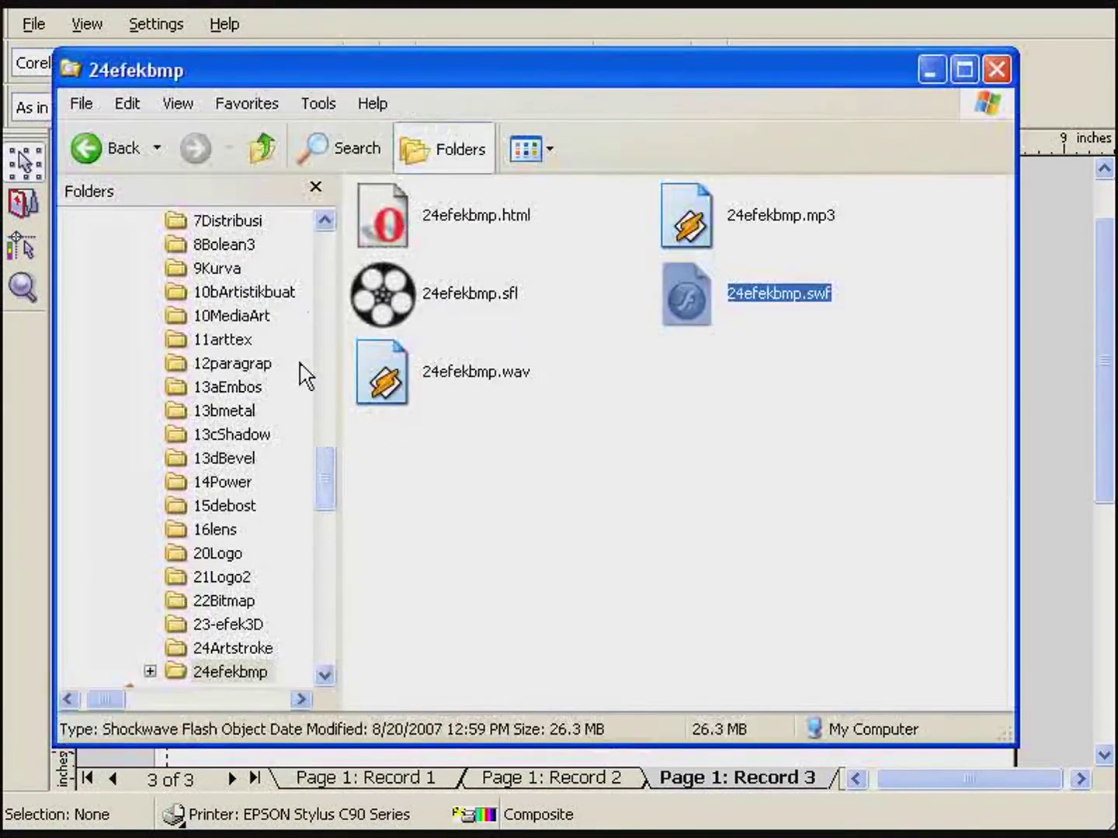
{"action": "scroll", "coordinate": [310, 382], "scroll_direction": "up", "scroll_amount": 5}
{"action": "scroll", "coordinate": [310, 383], "scroll_direction": "up", "scroll_amount": 5}
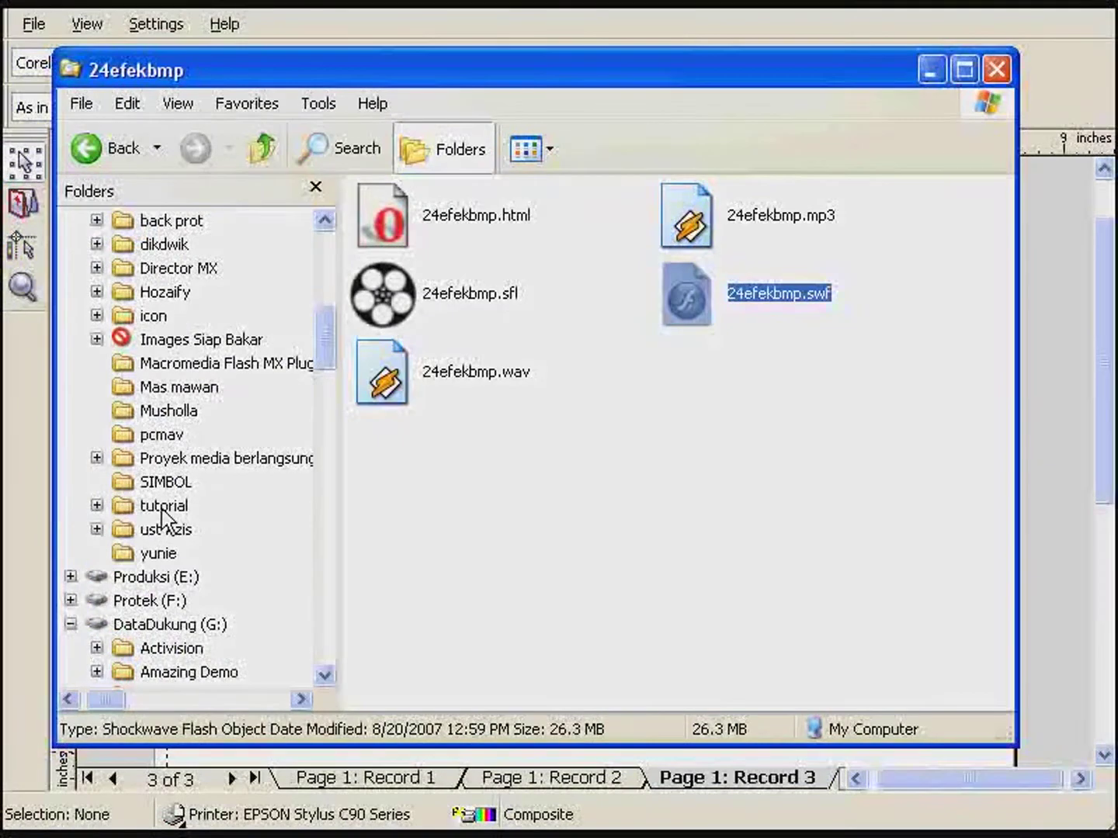
{"action": "left_click", "coordinate": [146, 627]}
{"action": "scroll", "coordinate": [213, 596], "scroll_direction": "down", "scroll_amount": 1}
{"action": "left_click", "coordinate": [210, 625]}
{"action": "double_click", "coordinate": [470, 222]}
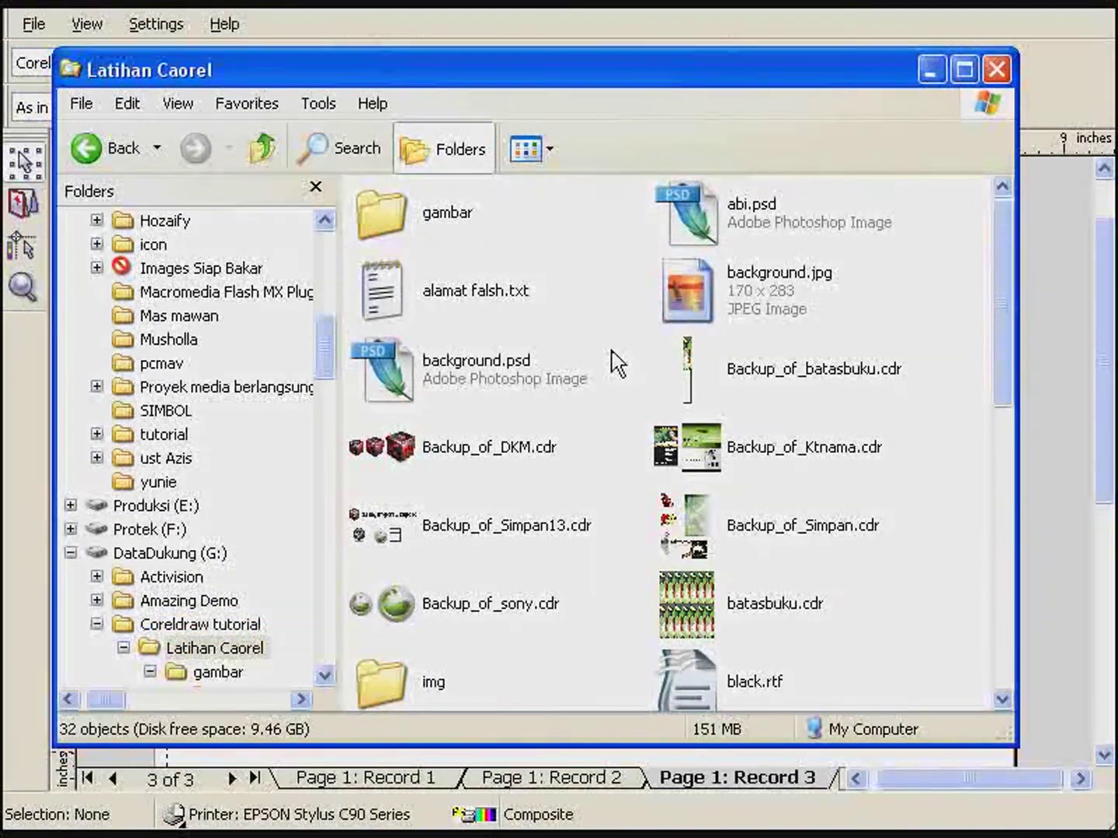
{"action": "scroll", "coordinate": [610, 374], "scroll_direction": "down", "scroll_amount": 5}
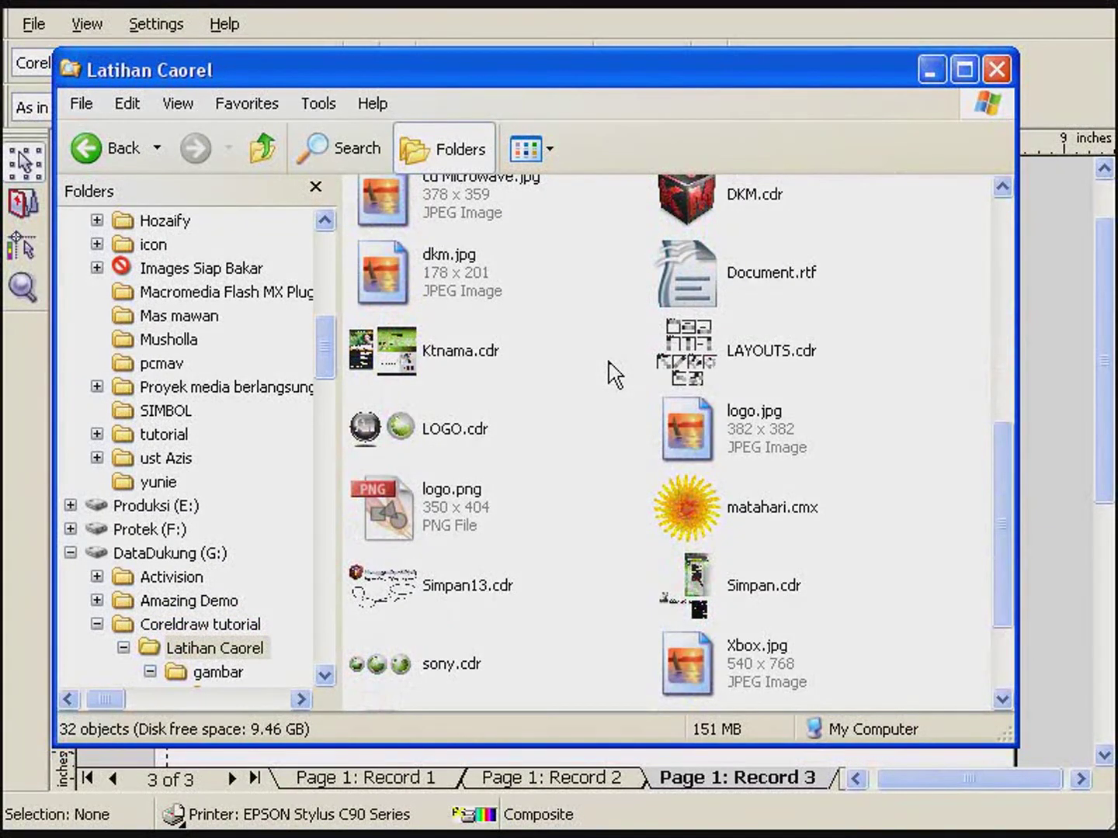
{"action": "scroll", "coordinate": [611, 374], "scroll_direction": "down", "scroll_amount": 2}
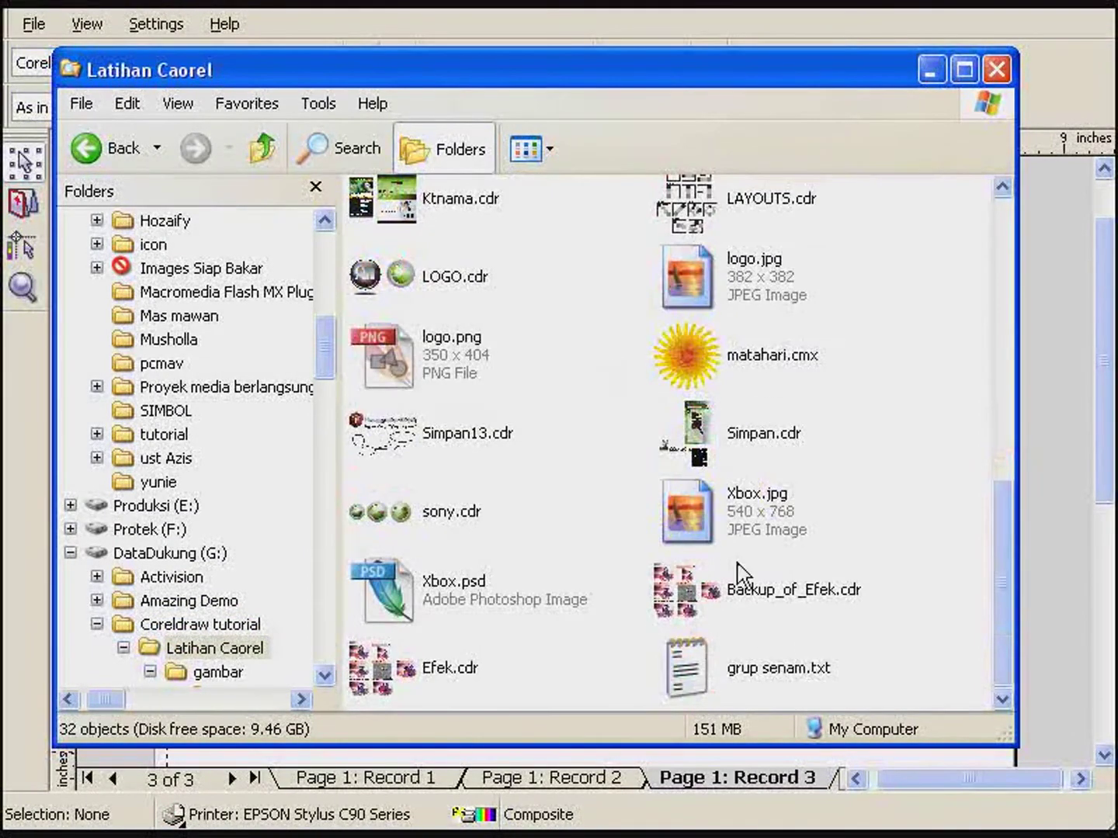
{"action": "double_click", "coordinate": [711, 682]}
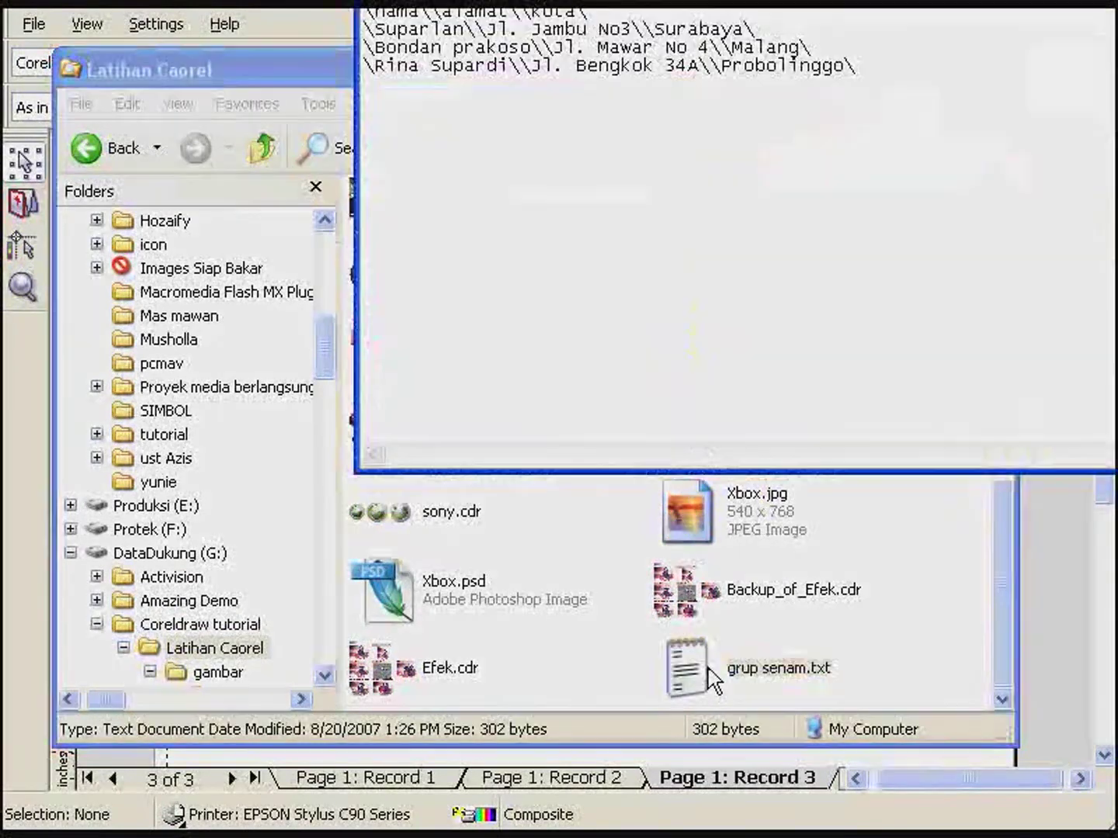
- Duplicate the last record onto a new line in grup senam.txt
{"action": "left_click_drag", "start_coordinate": [667, 1], "coordinate": [549, 161]}
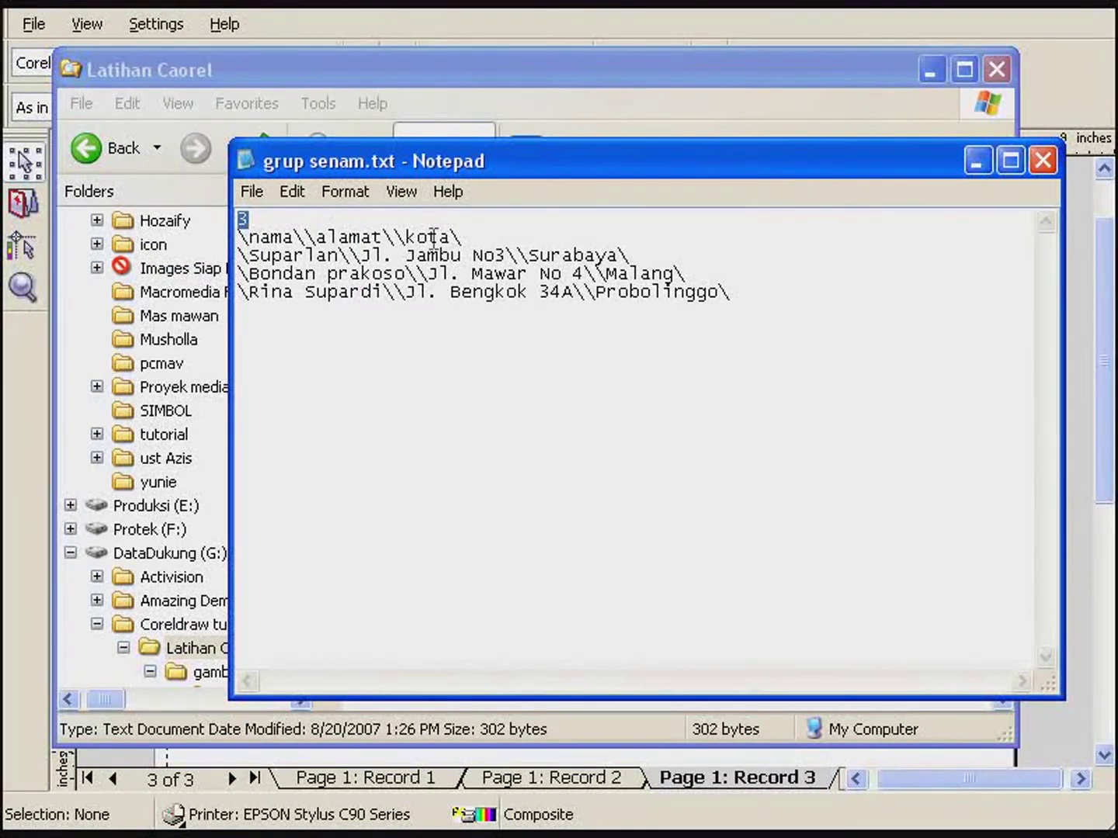
{"action": "left_click", "coordinate": [243, 233]}
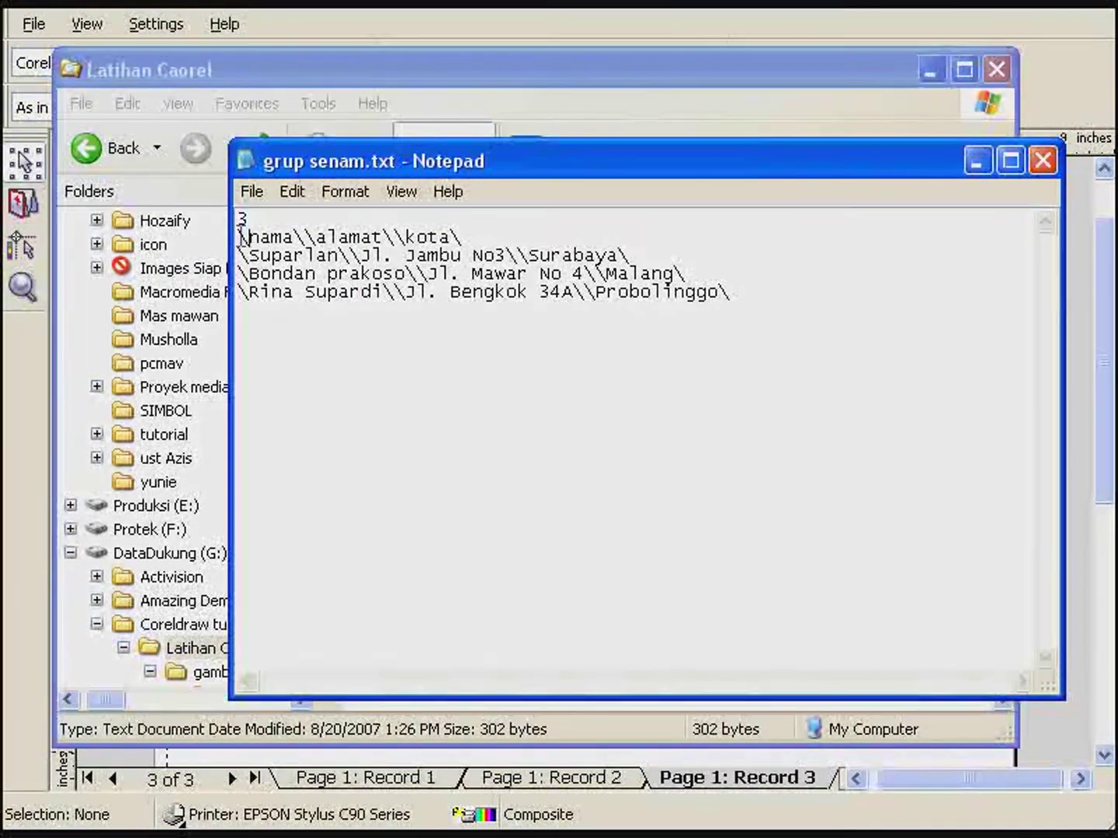
{"action": "left_click_drag", "start_coordinate": [316, 232], "coordinate": [297, 233]}
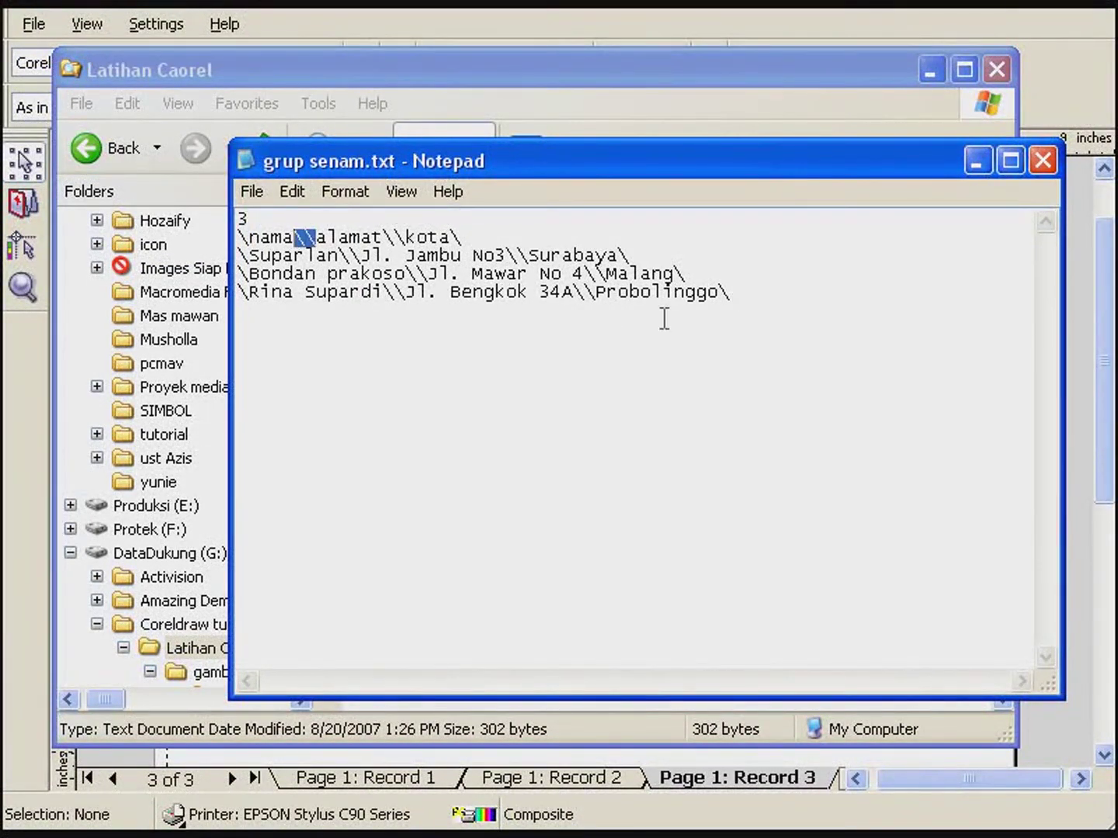
{"action": "left_click", "coordinate": [752, 292]}
{"action": "key", "text": "Return"}
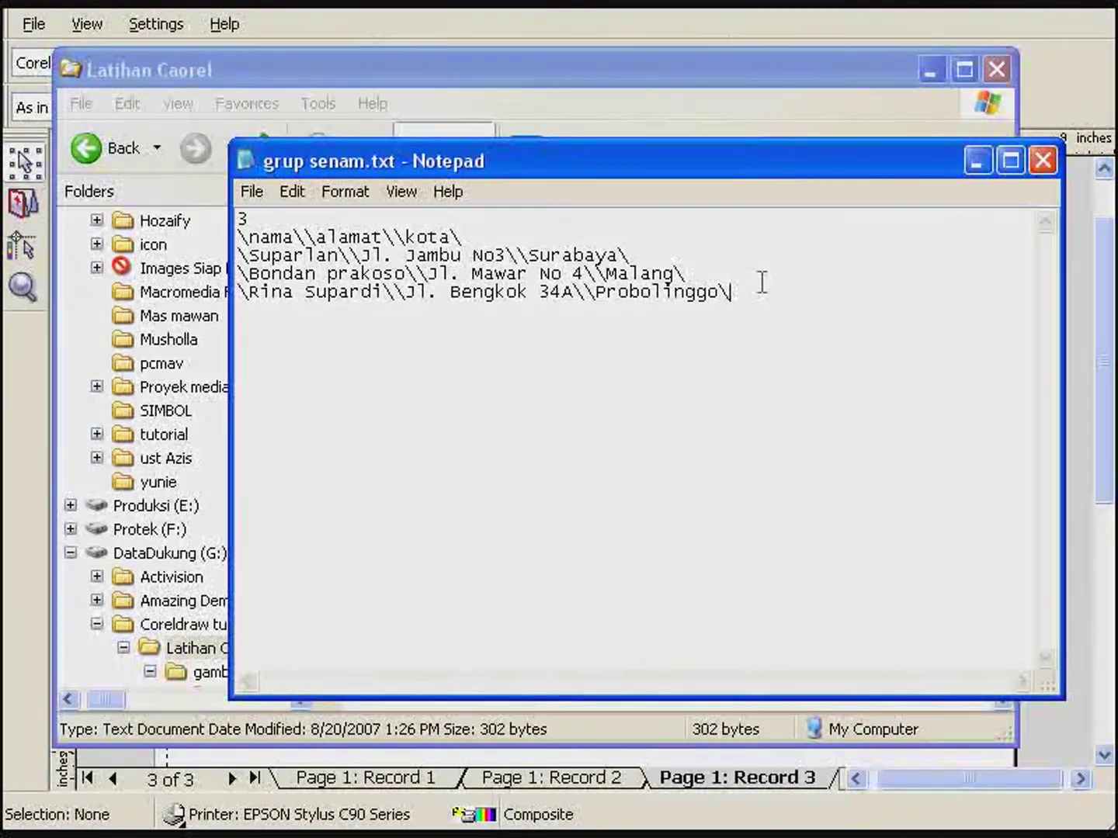
{"action": "left_click_drag", "start_coordinate": [244, 305], "coordinate": [190, 302]}
{"action": "key", "text": "ctrl+c"}
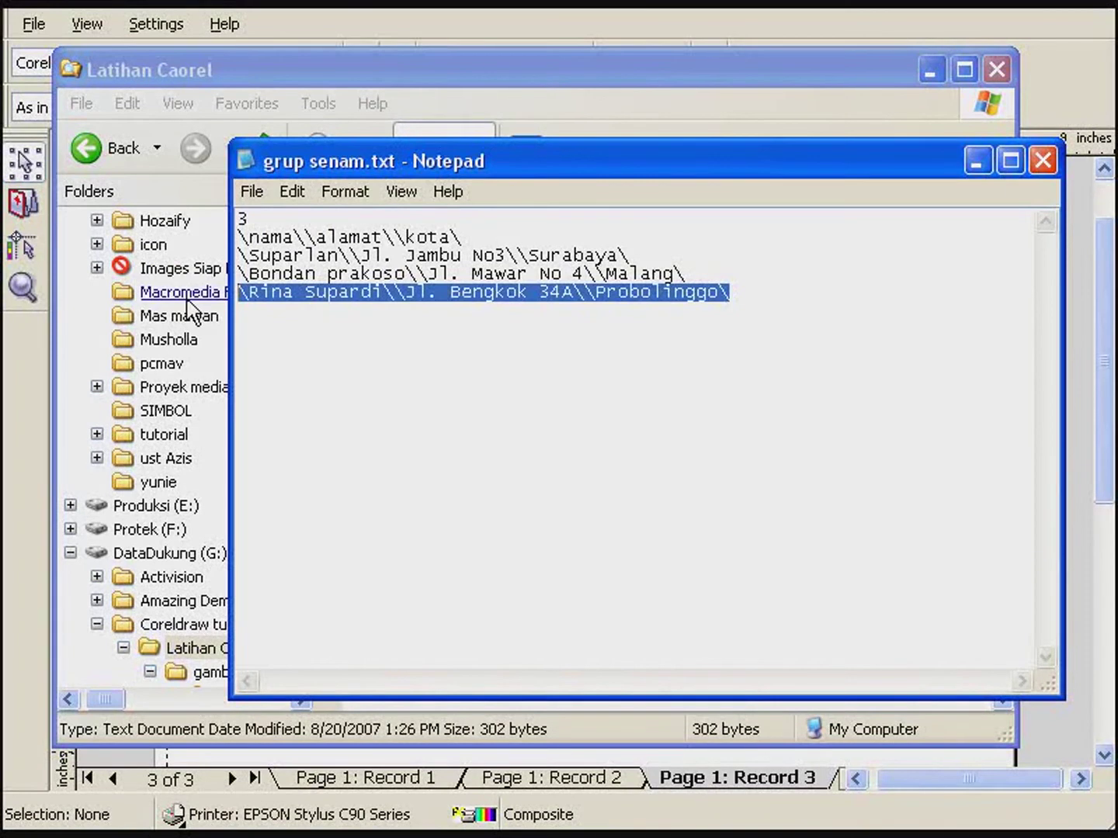
{"action": "left_click", "coordinate": [259, 324]}
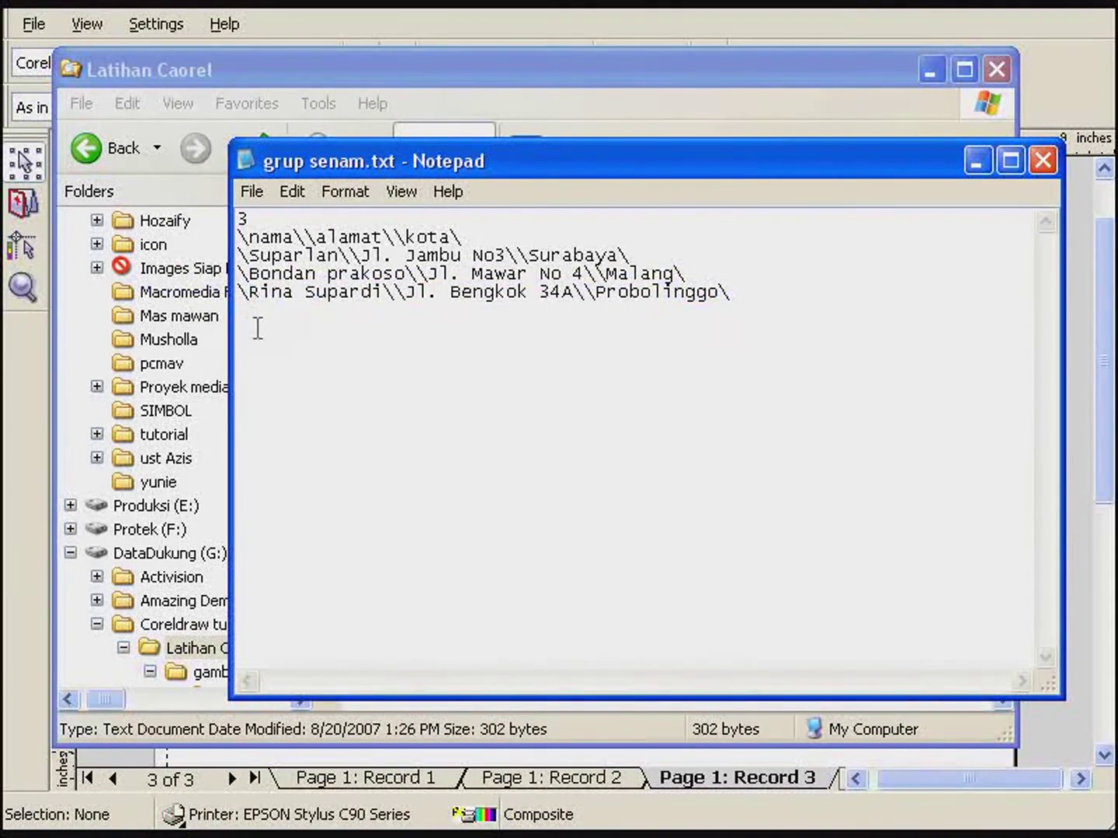
{"action": "key", "text": "ctrl+v"}
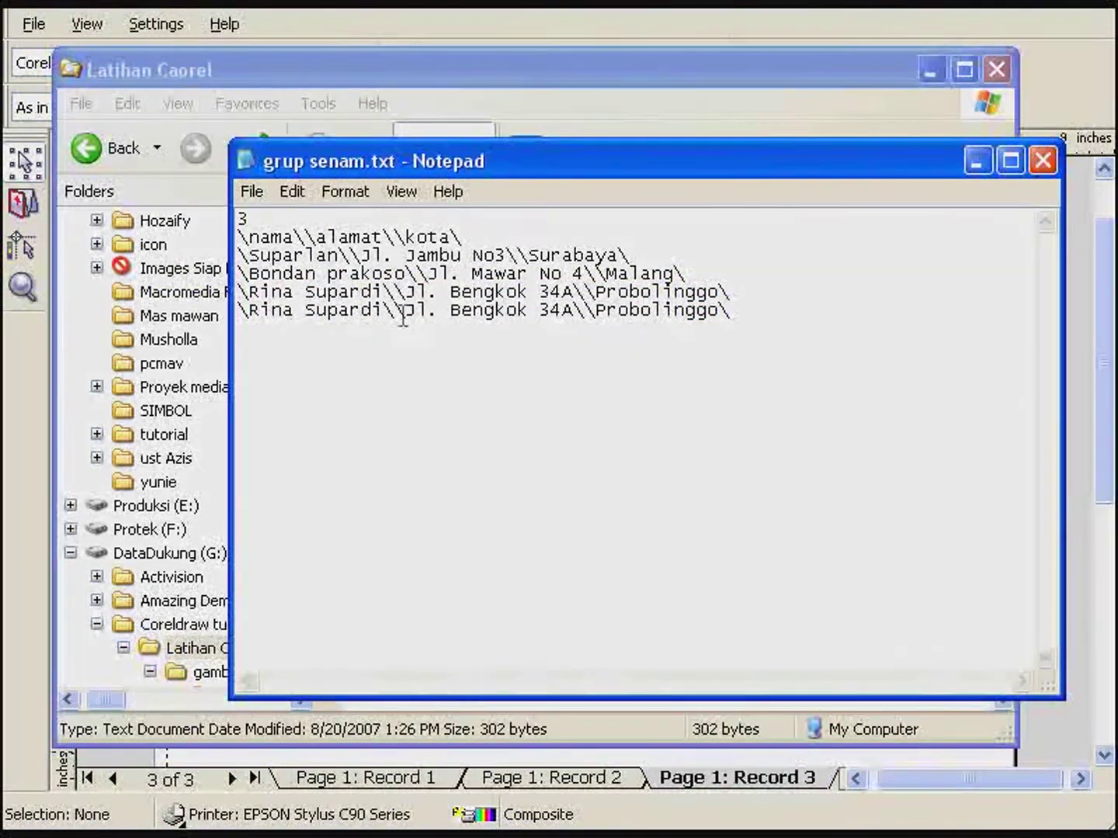
- Change the copied record's surname, delete 4A from its house number, and save the file
{"action": "left_click_drag", "start_coordinate": [383, 311], "coordinate": [315, 312]}
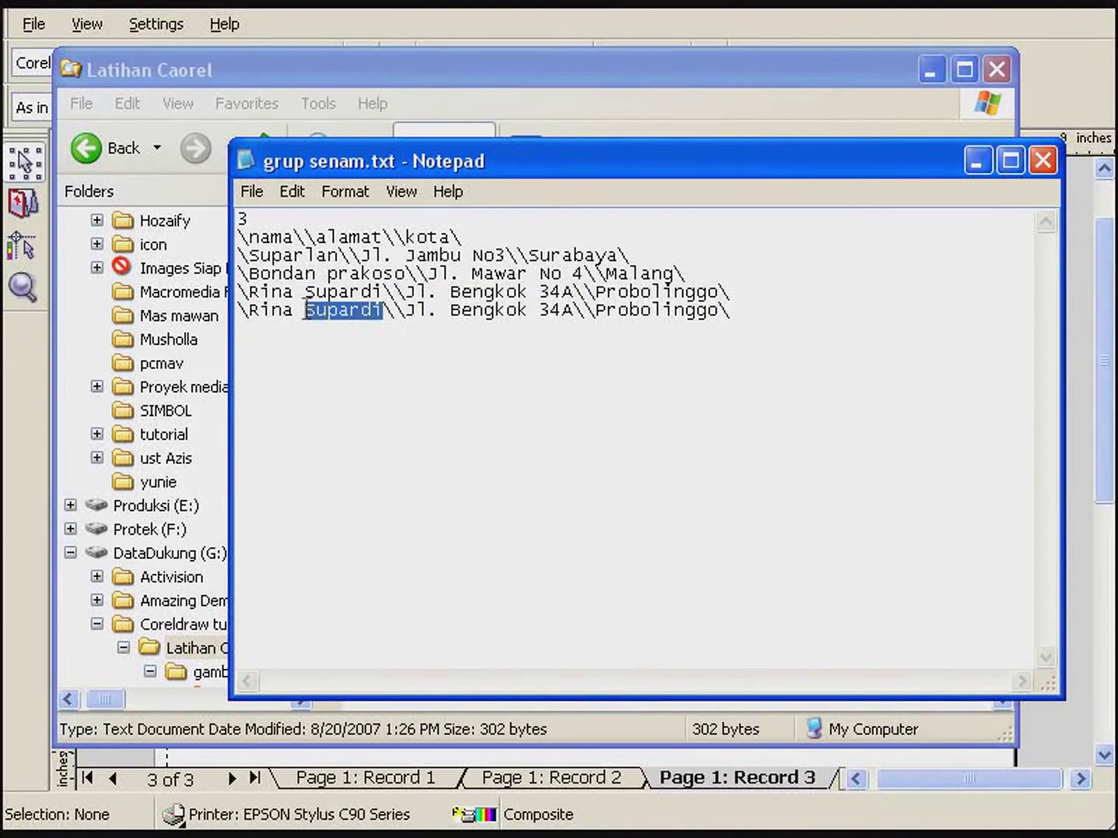
{"action": "type", "text": "efend"}
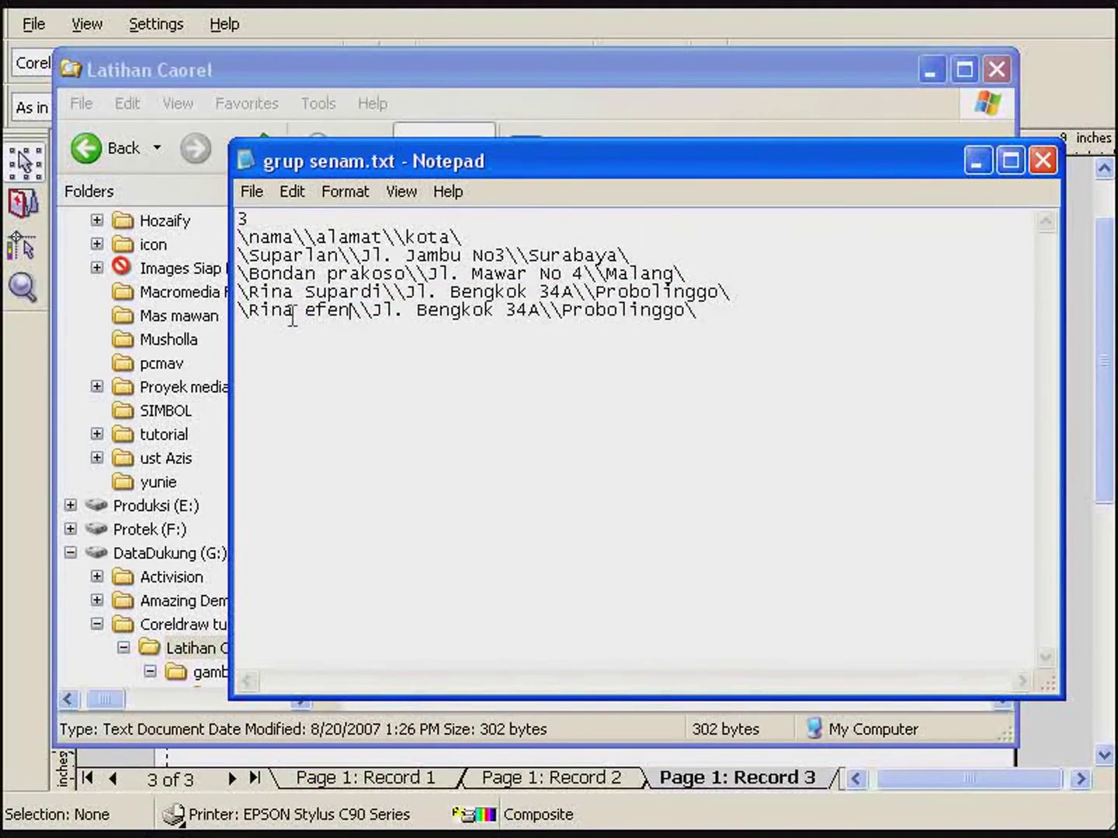
{"action": "type", "text": "i"}
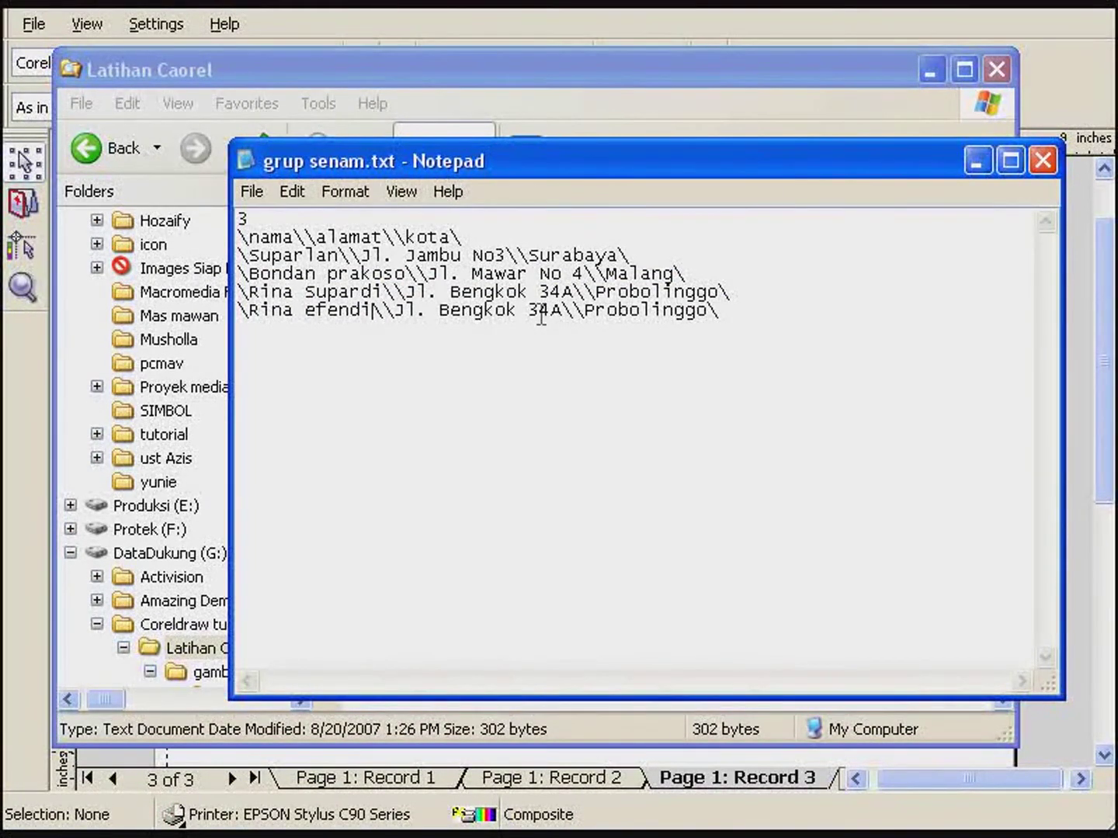
{"action": "key", "text": "shift+Left"}
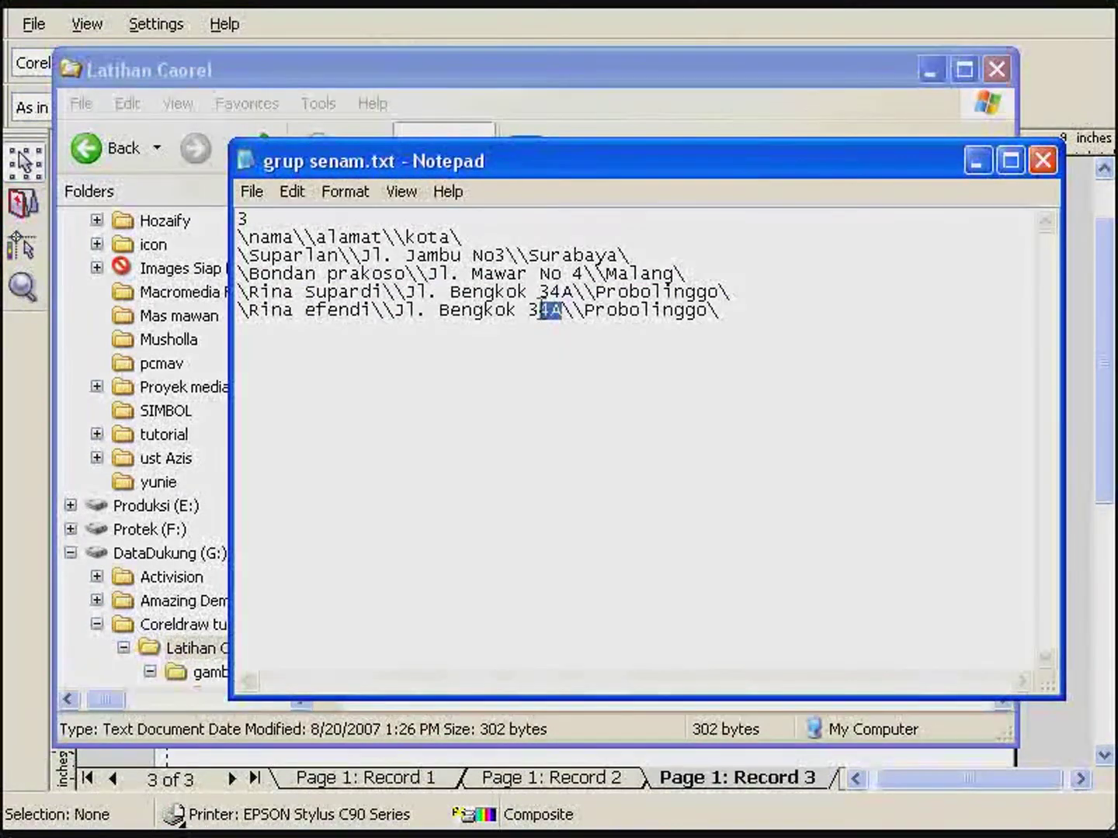
{"action": "key", "text": "Delete"}
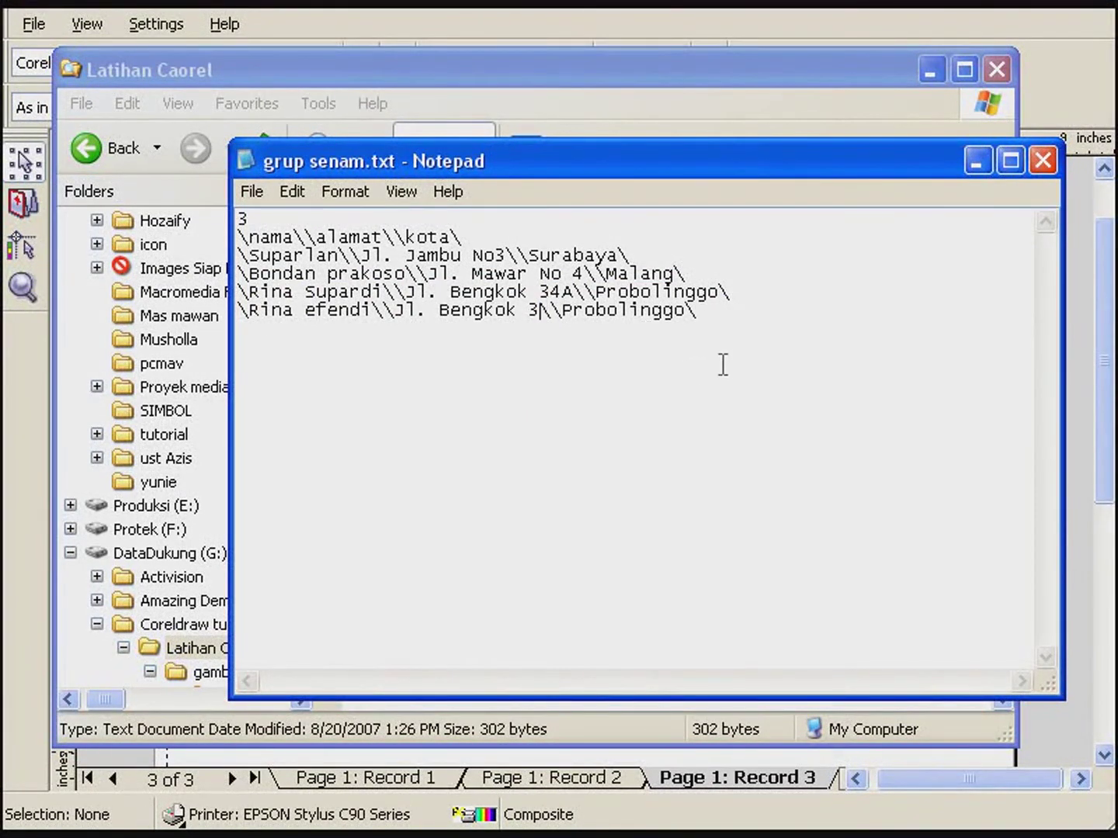
{"action": "left_click", "coordinate": [1042, 160]}
{"action": "left_click", "coordinate": [478, 510]}
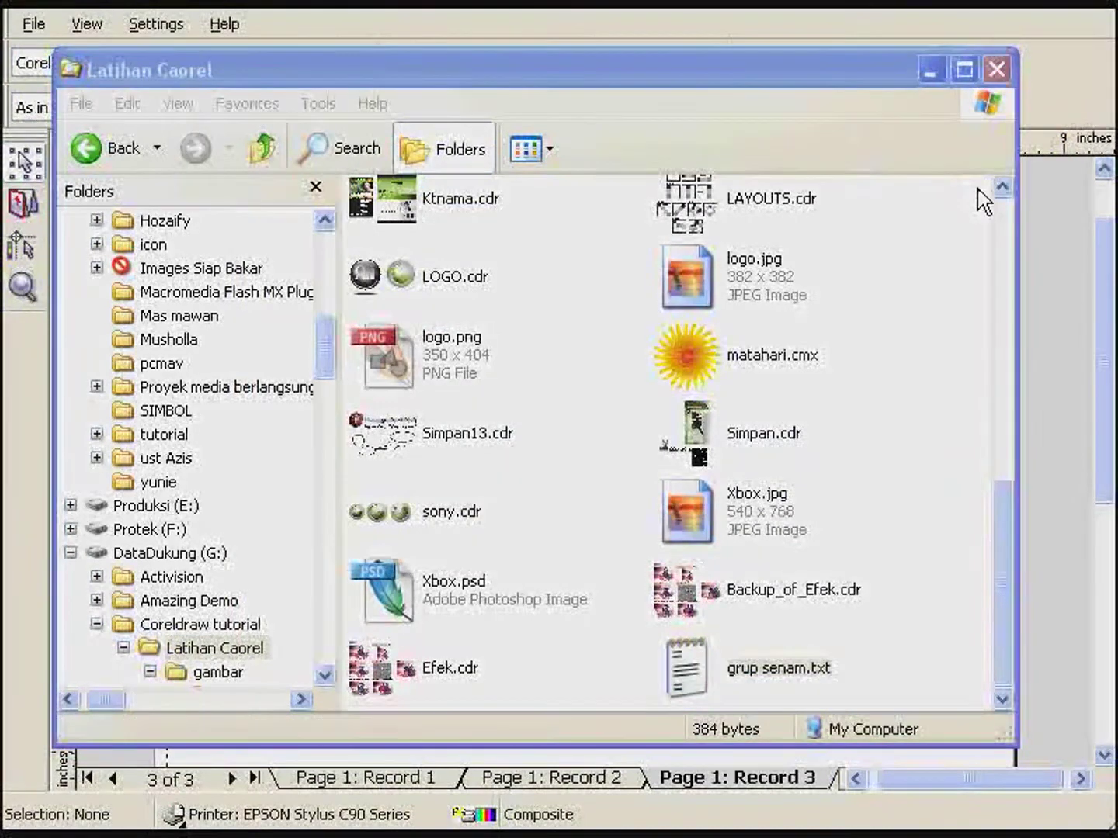
{"action": "left_click", "coordinate": [1061, 233]}
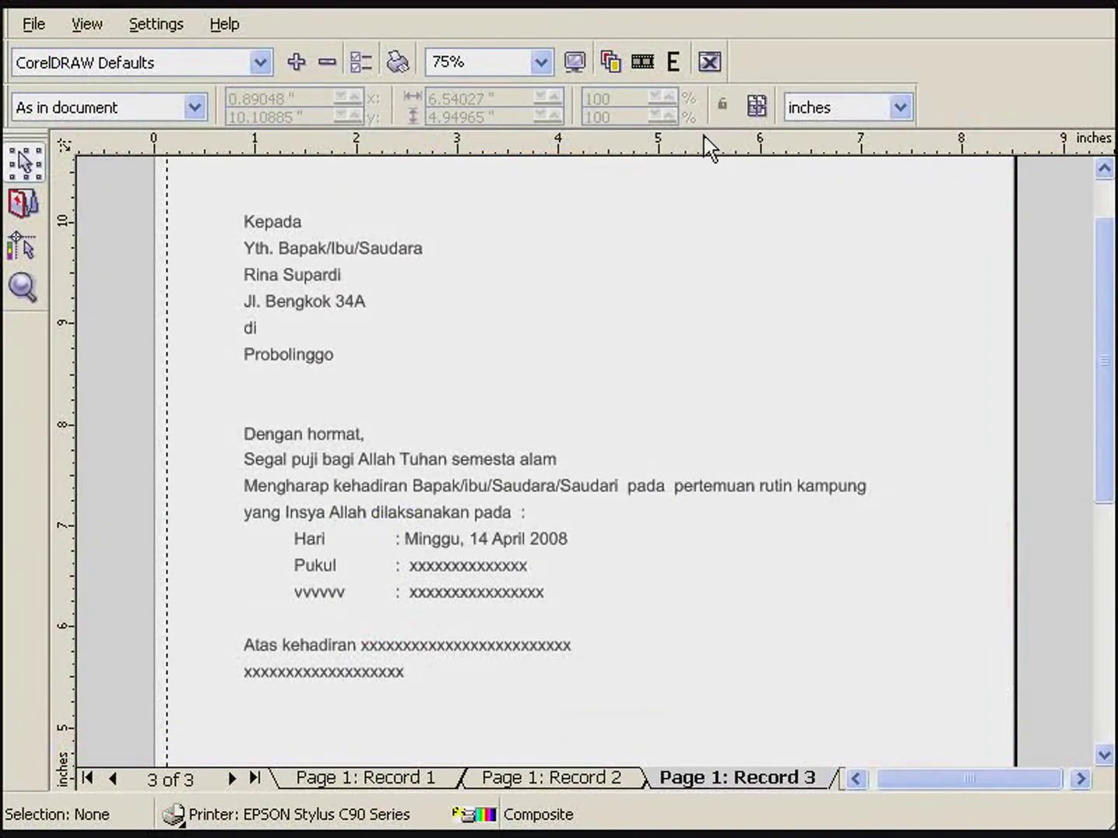
- Restart the merge wizard using grup senam.txt as the existing data file
{"action": "left_click", "coordinate": [709, 62]}
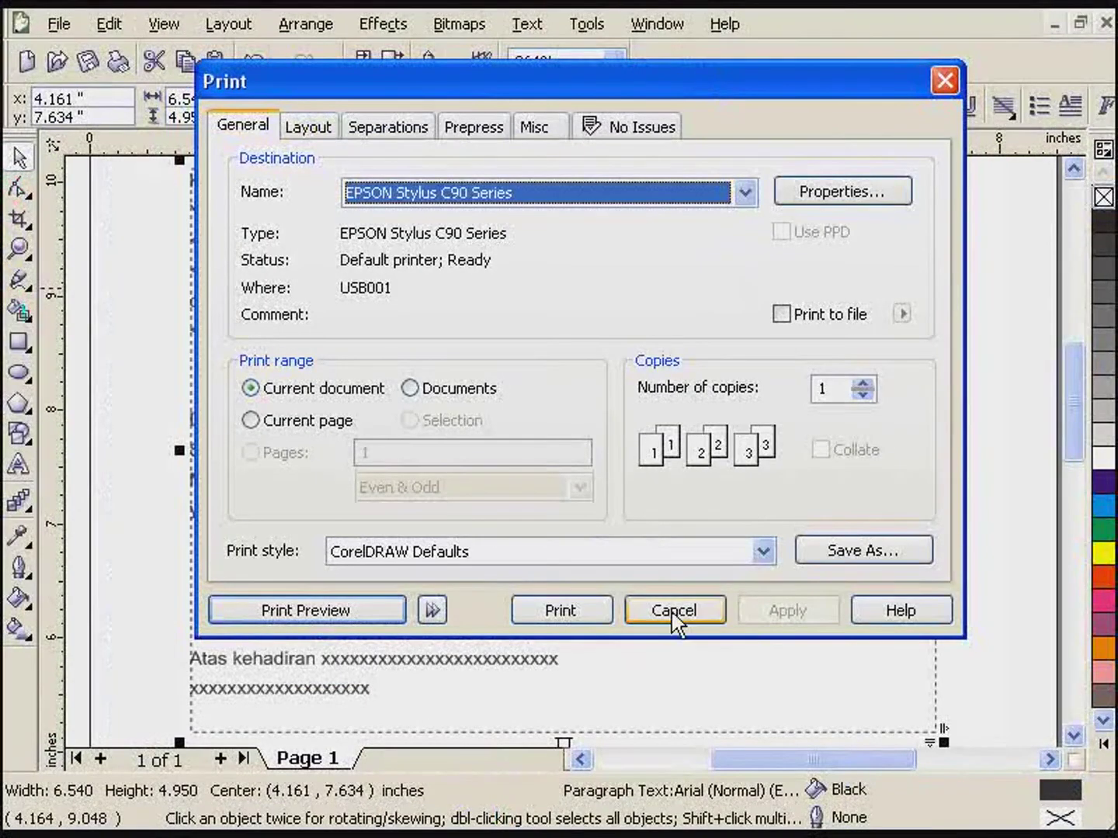
{"action": "left_click", "coordinate": [673, 611]}
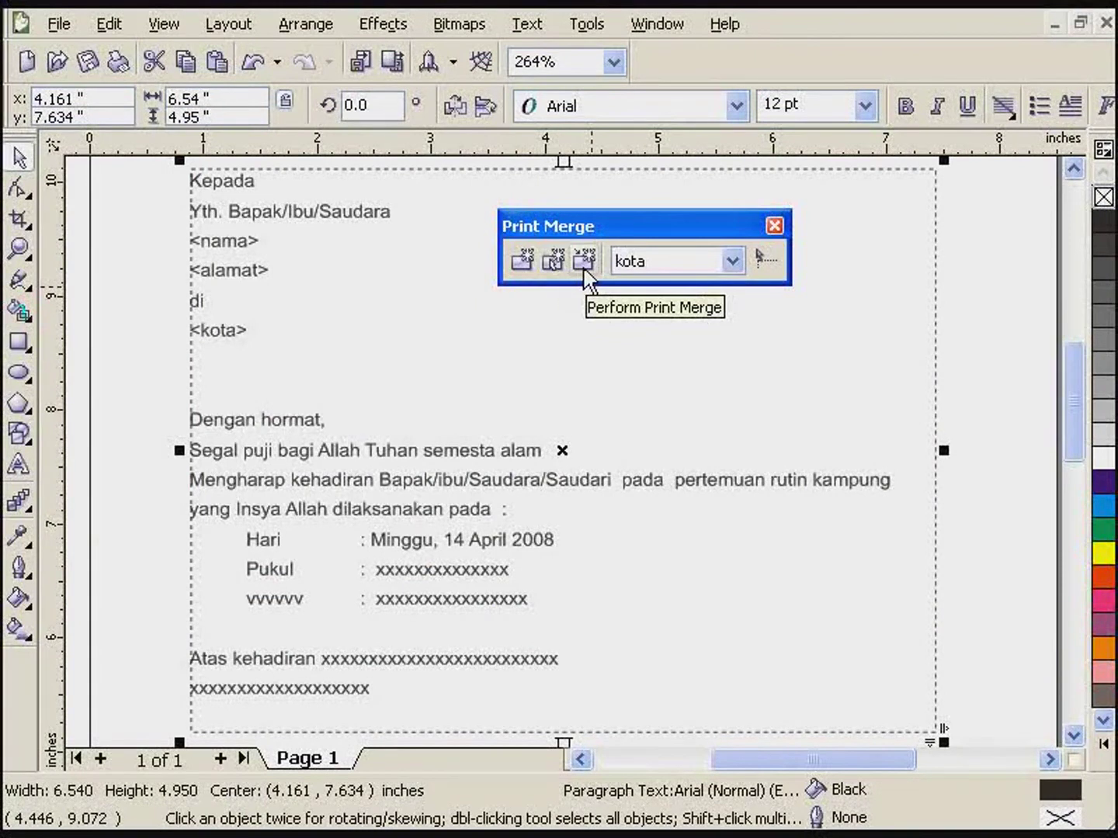
{"action": "left_click", "coordinate": [522, 263]}
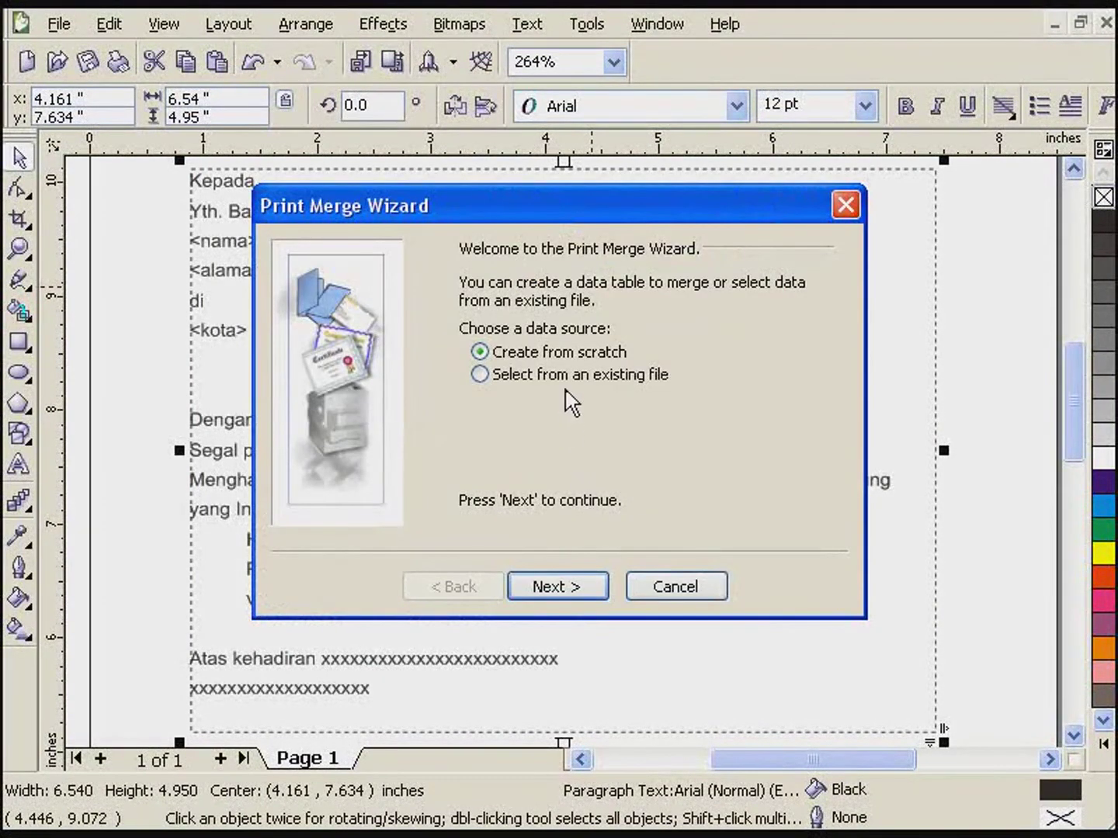
{"action": "key", "text": "Down"}
{"action": "left_click", "coordinate": [553, 586]}
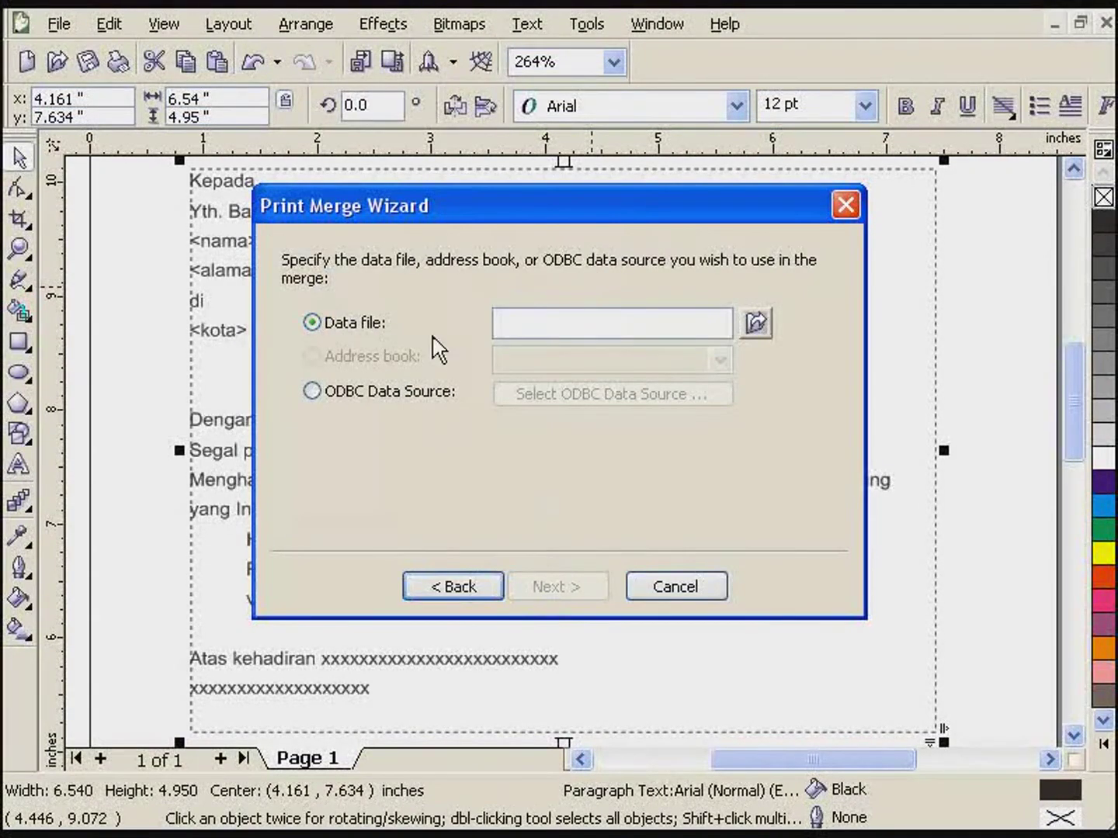
{"action": "left_click", "coordinate": [757, 323]}
{"action": "left_click", "coordinate": [384, 288]}
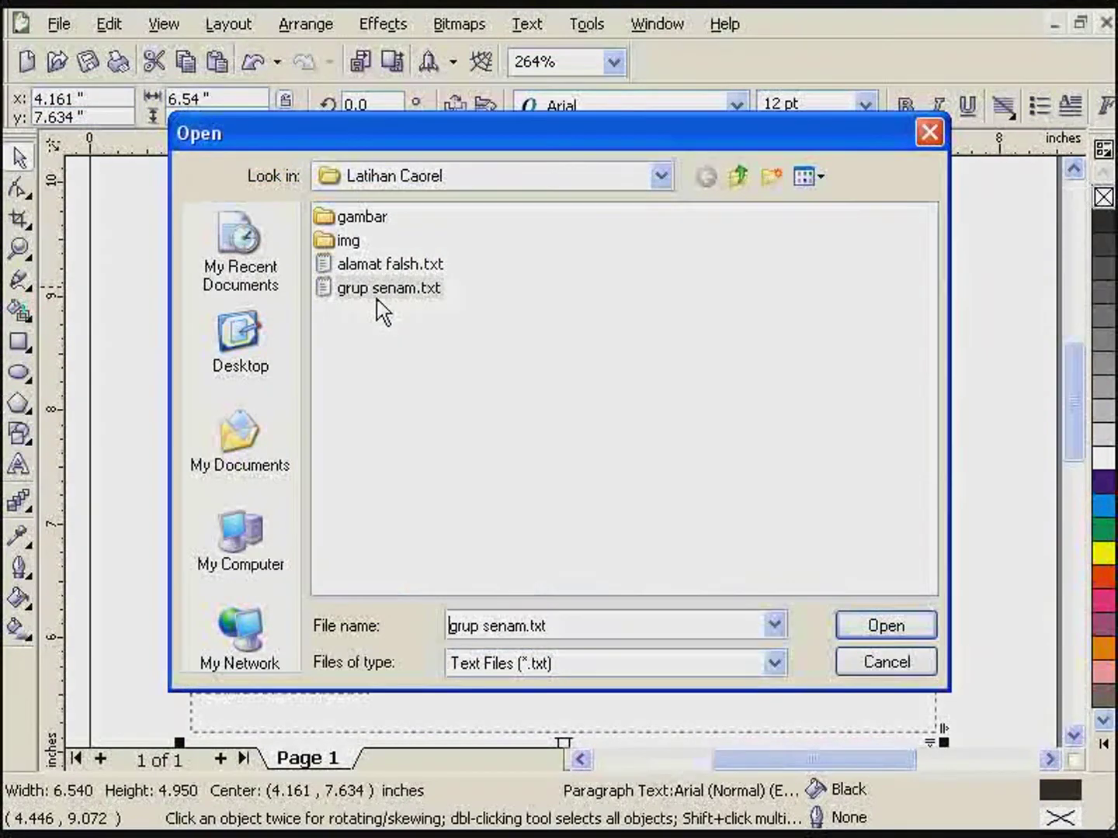
{"action": "left_click", "coordinate": [900, 630]}
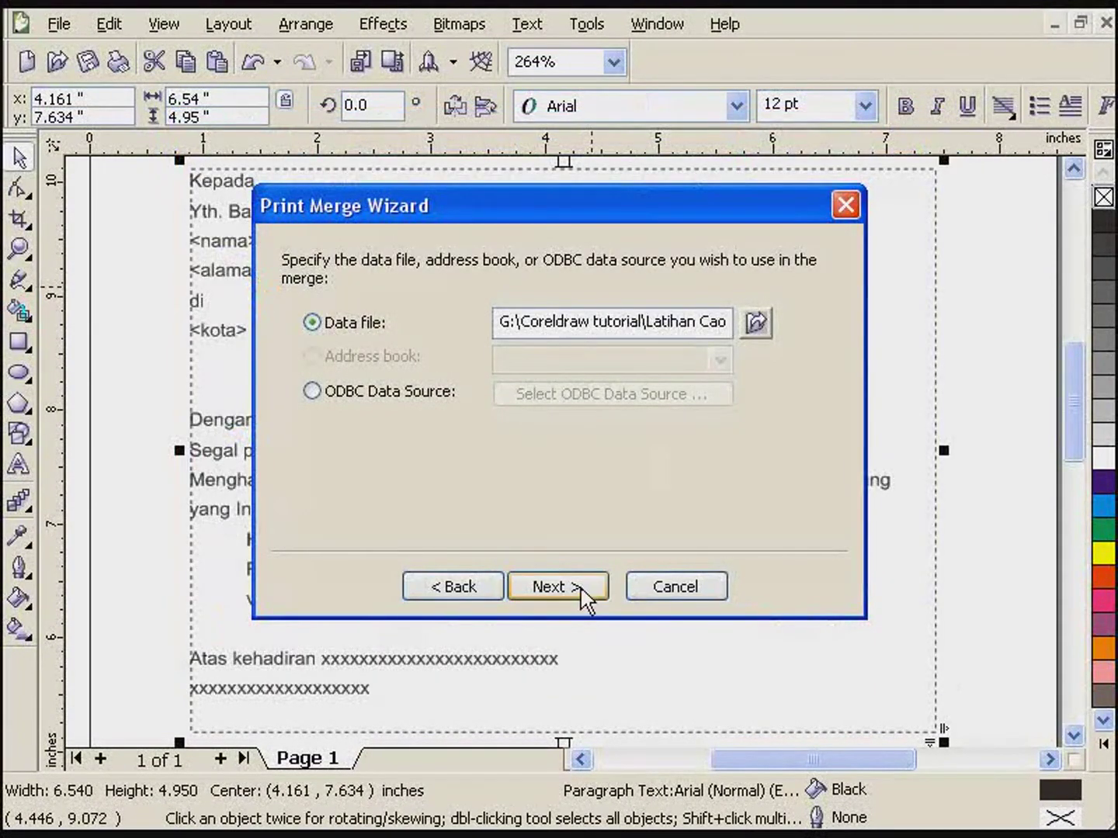
- Step through the wizard pages, widening the nama column, and finish loading the four records
{"action": "left_click", "coordinate": [581, 590]}
{"action": "left_click", "coordinate": [582, 592]}
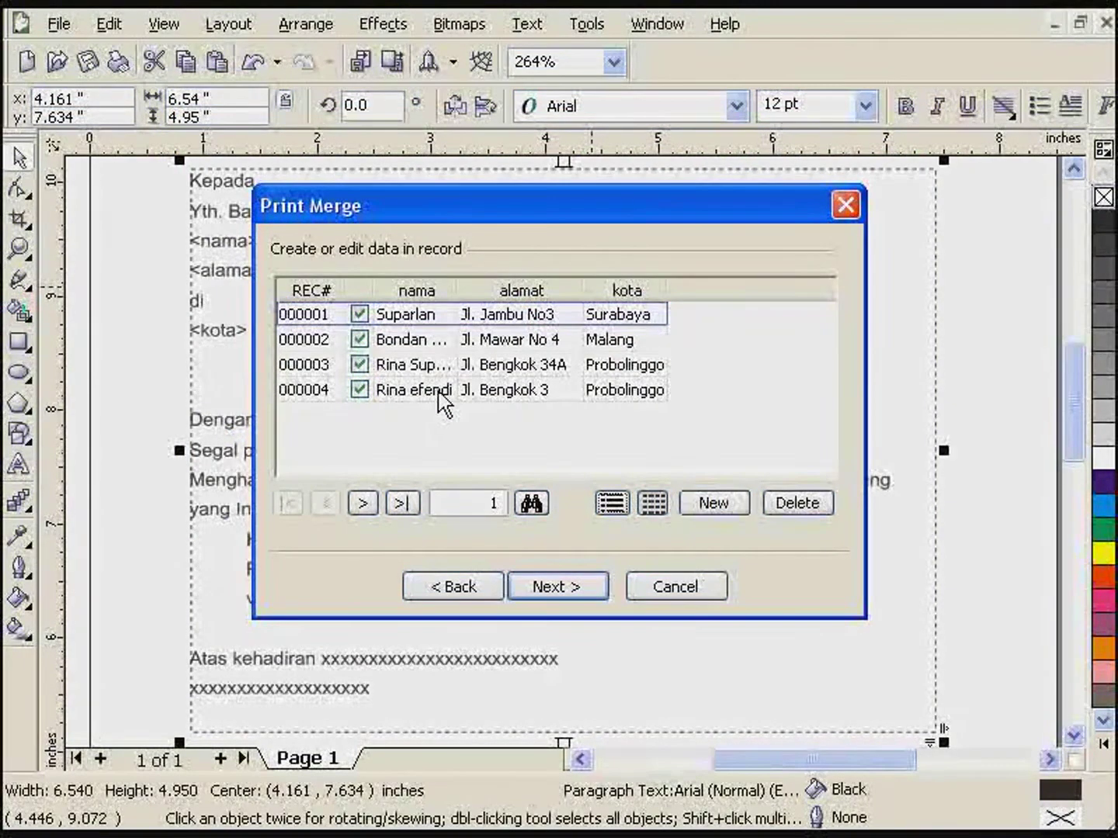
{"action": "left_click_drag", "start_coordinate": [456, 290], "coordinate": [501, 292]}
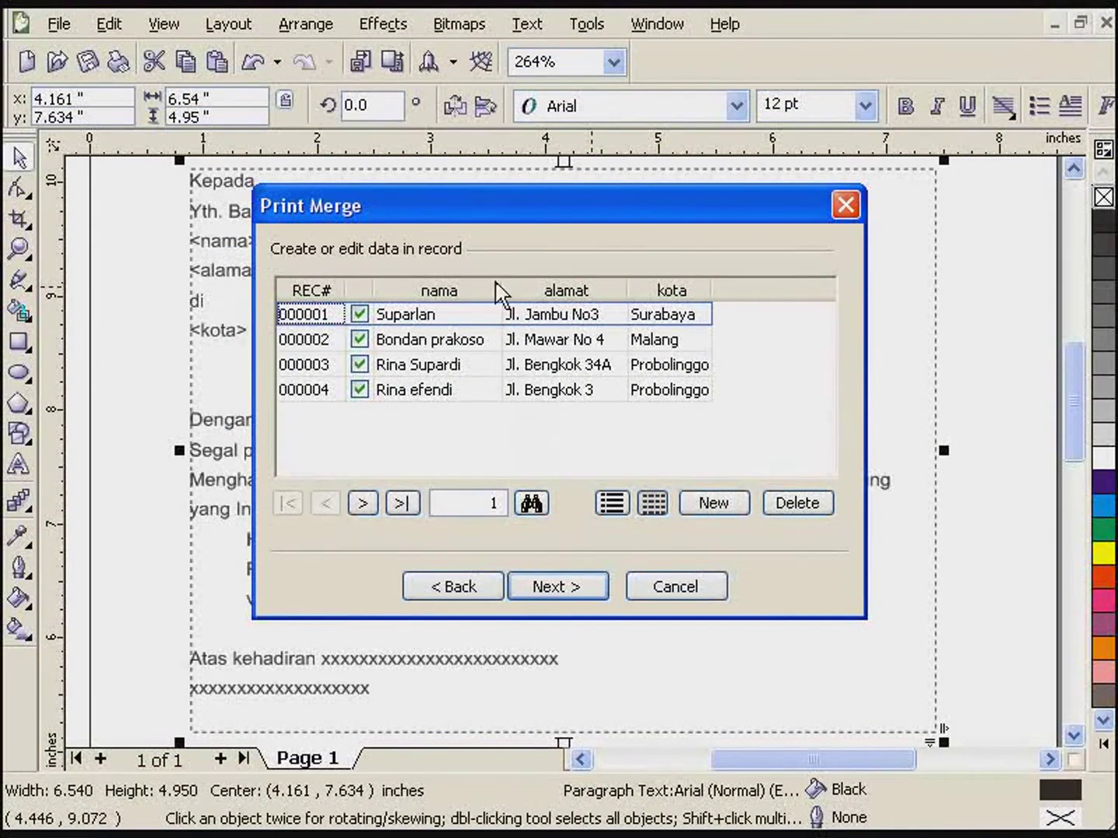
{"action": "left_click", "coordinate": [565, 592]}
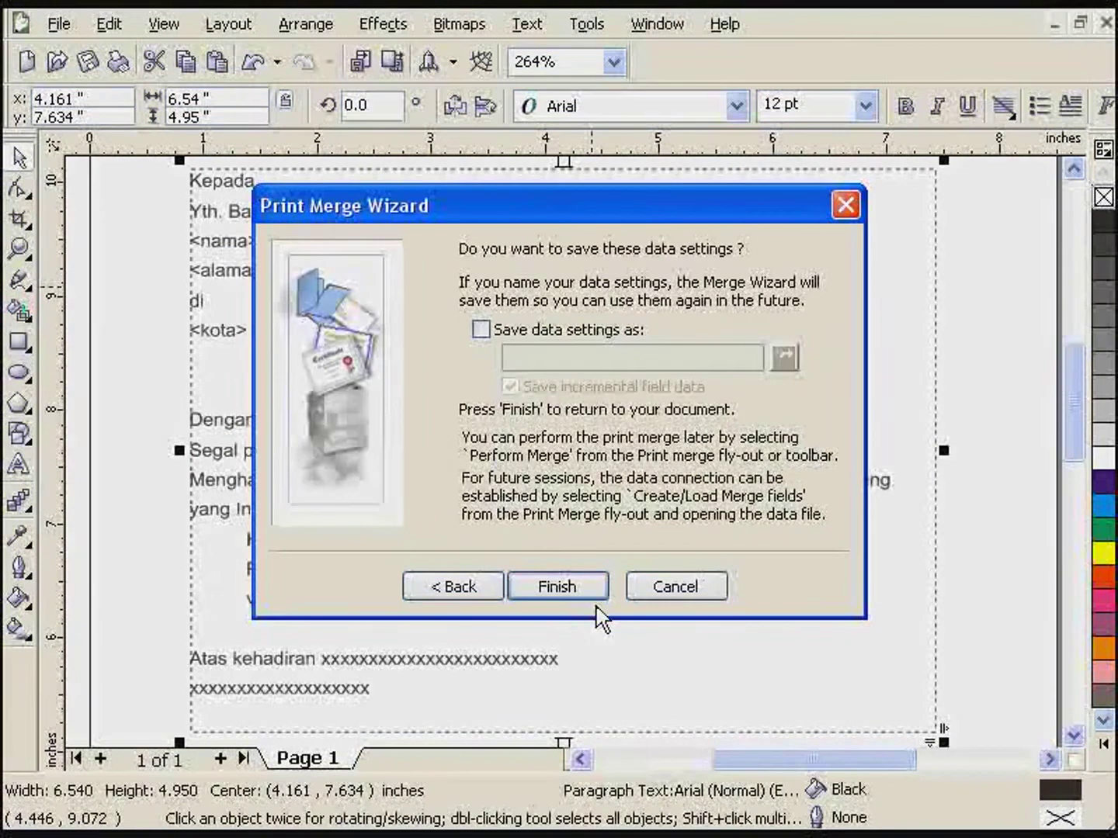
{"action": "left_click", "coordinate": [576, 587]}
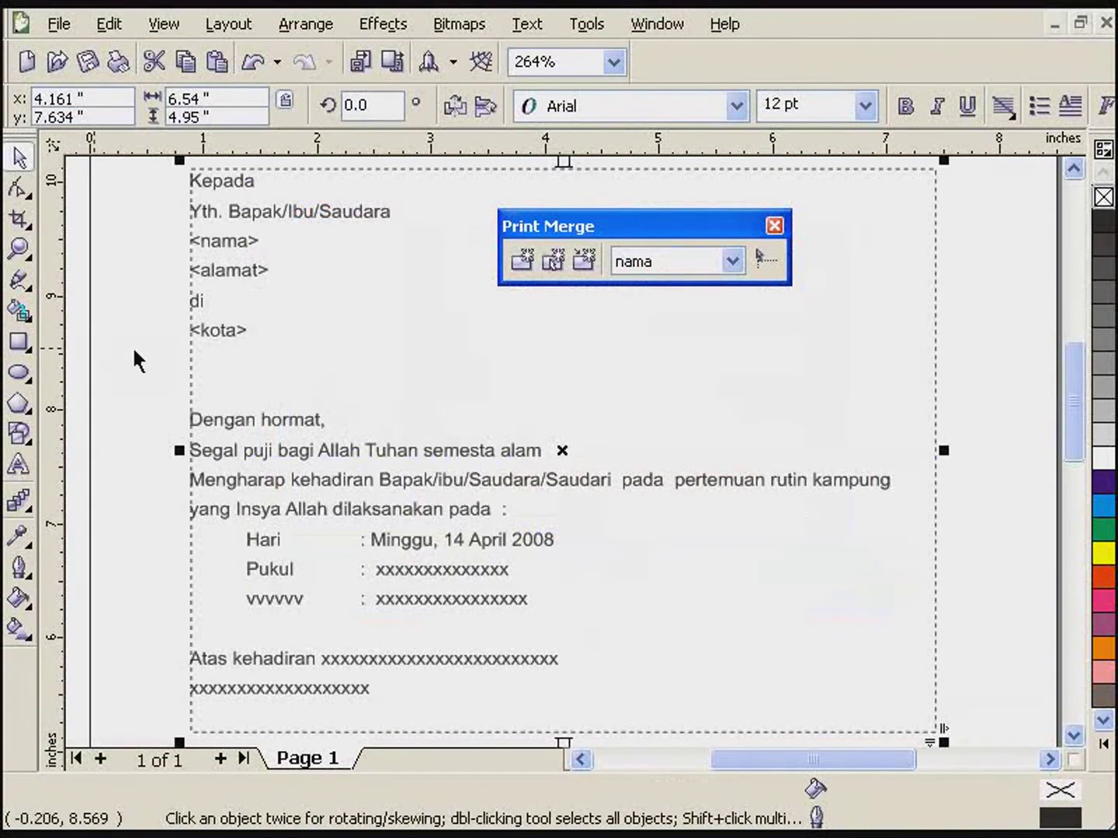
- Run Perform Print Merge and page through the Record 2, 3 and 4 letters
{"action": "left_click", "coordinate": [585, 262]}
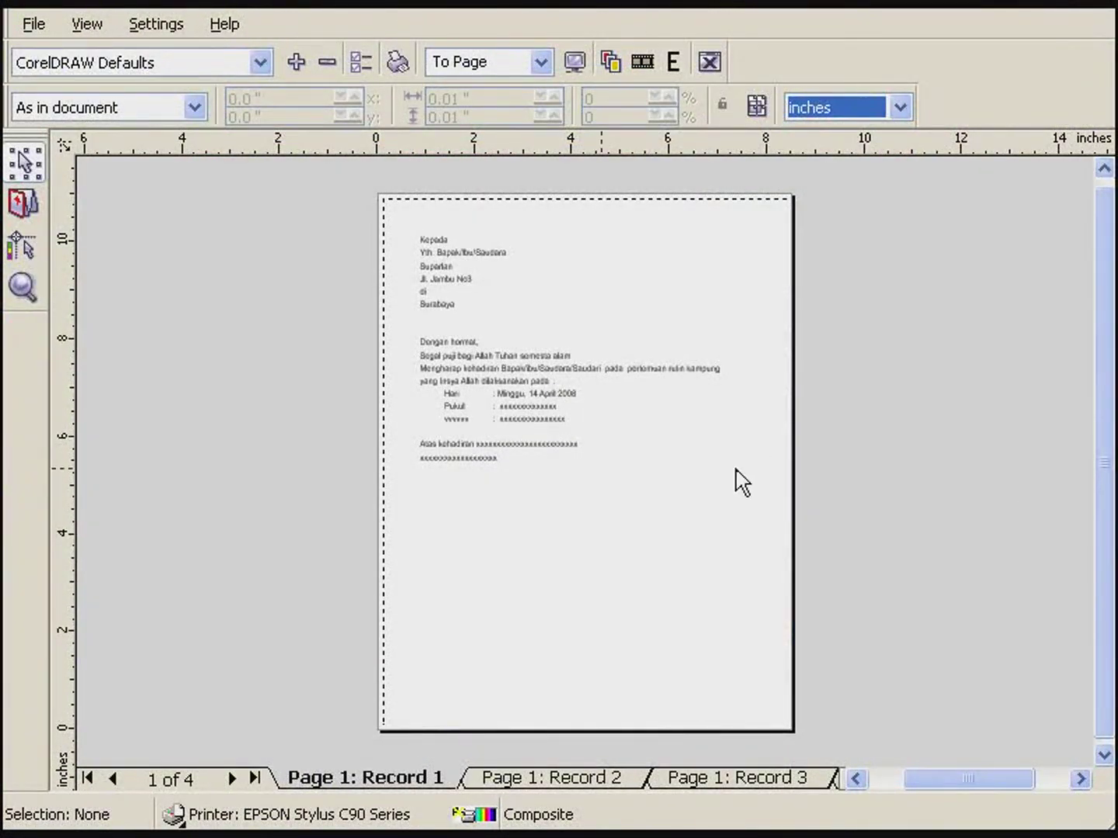
{"action": "left_click", "coordinate": [555, 778]}
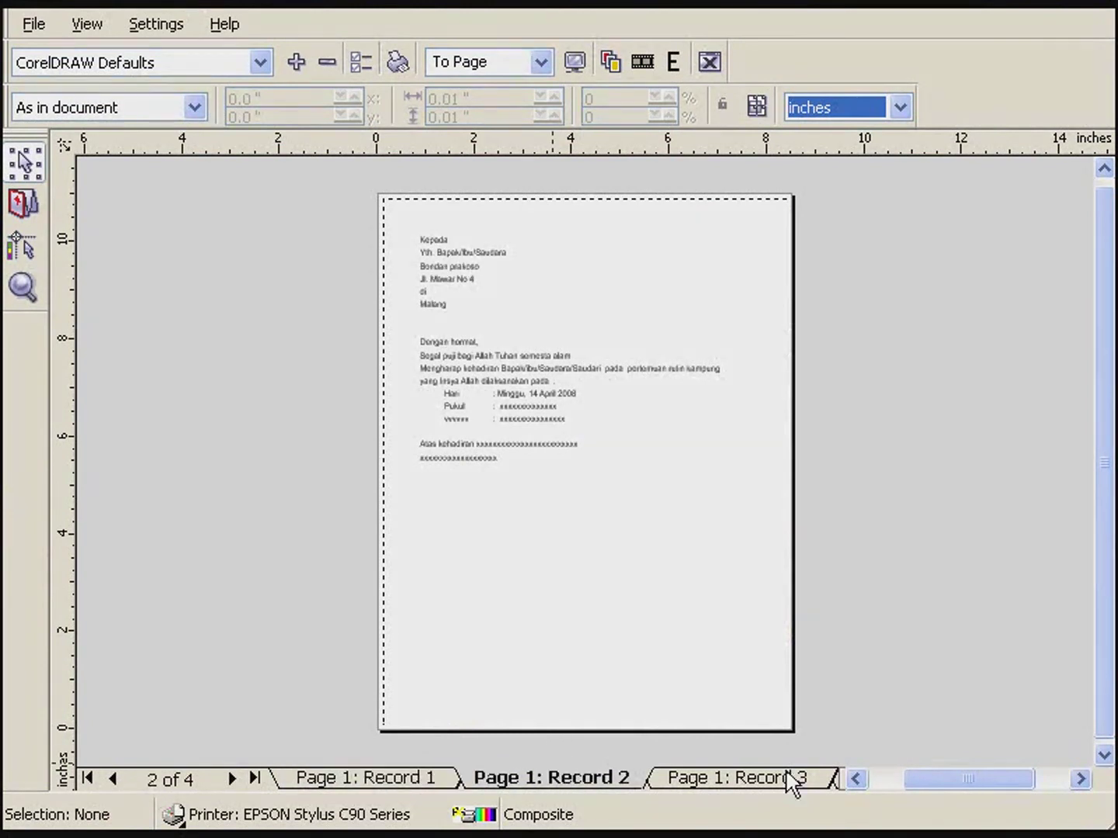
{"action": "left_click", "coordinate": [791, 781]}
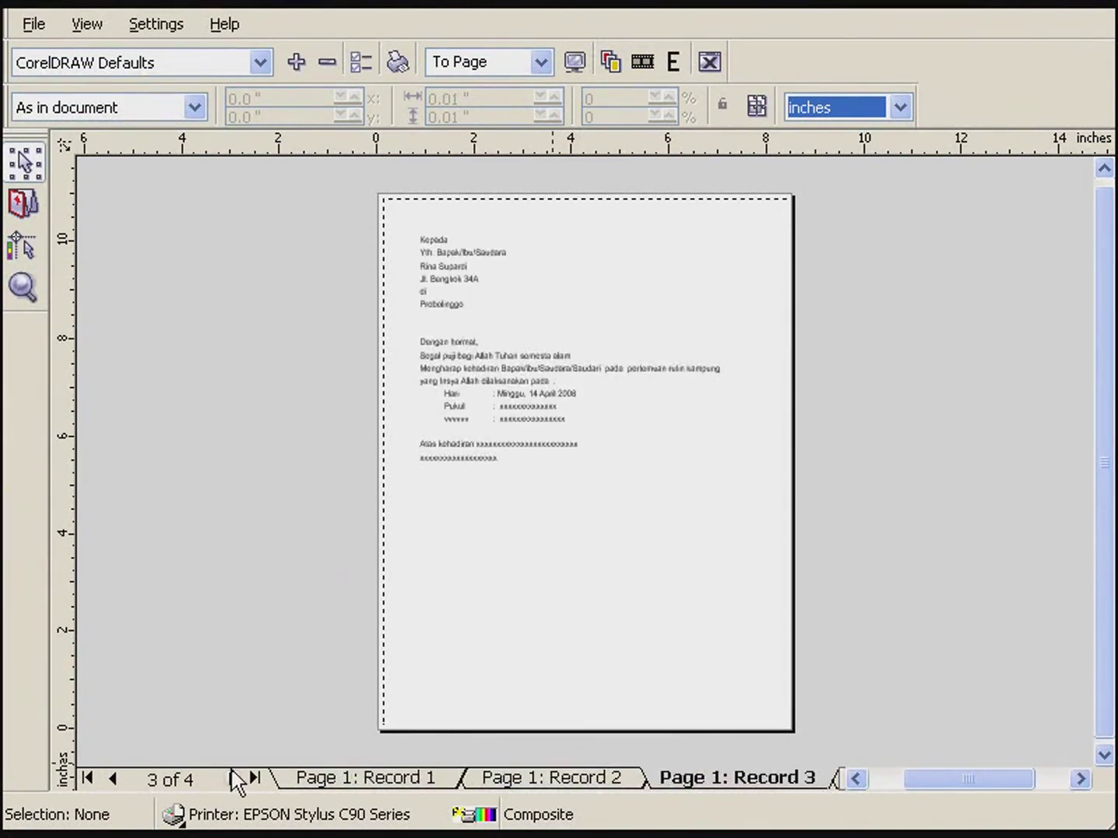
{"action": "left_click", "coordinate": [231, 778]}
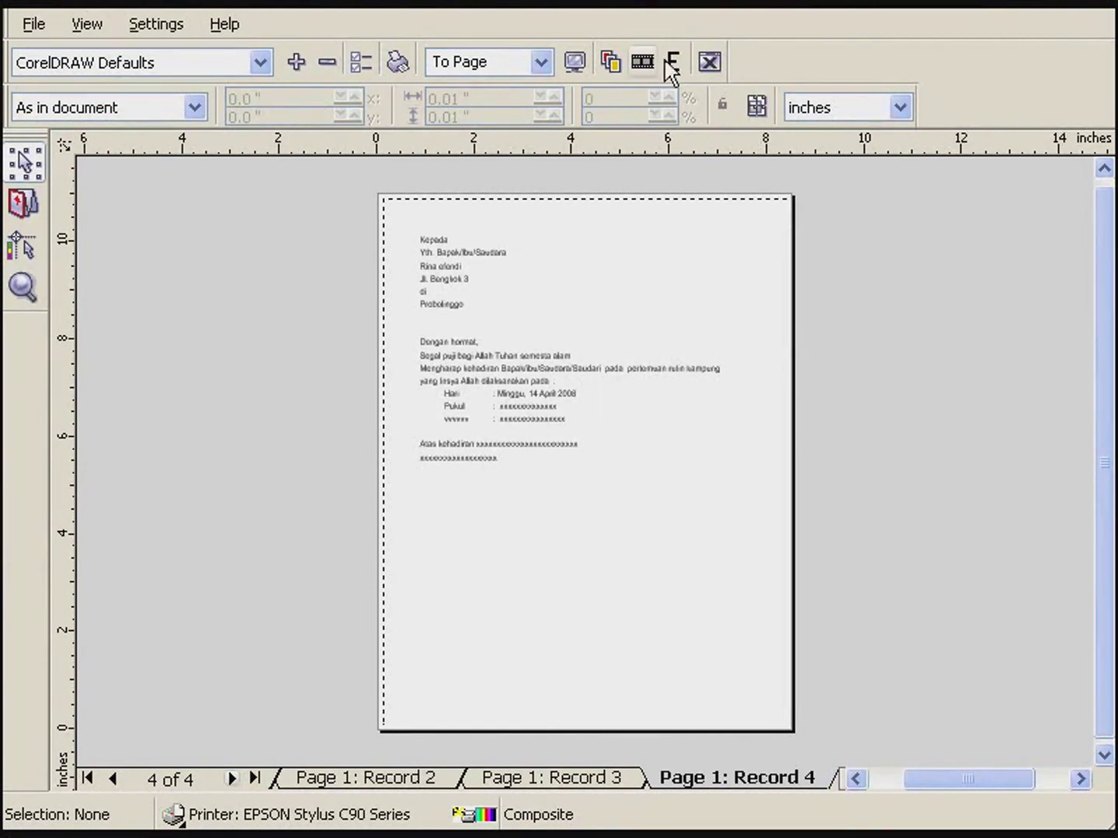
- Zoom in on the top of the letter, revisit records 3 and 2, then close the preview
{"action": "left_click", "coordinate": [24, 288]}
{"action": "left_click_drag", "start_coordinate": [357, 232], "coordinate": [666, 392]}
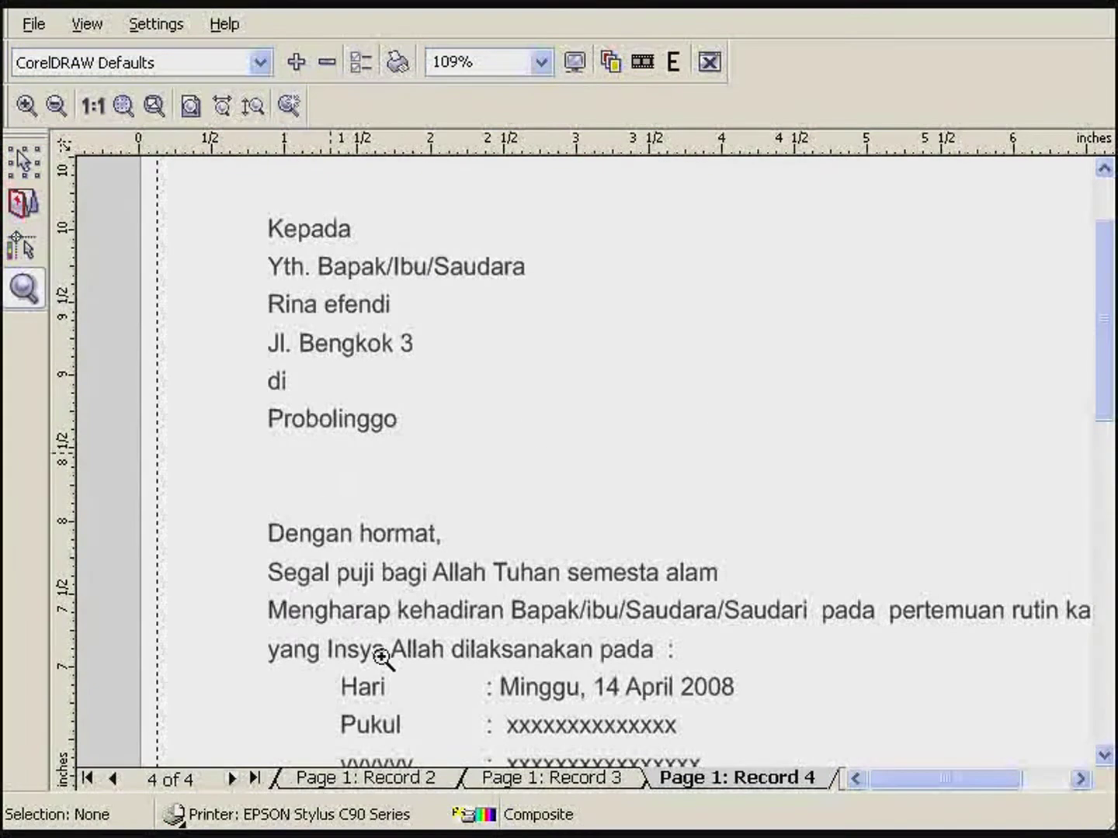
{"action": "left_click", "coordinate": [522, 790]}
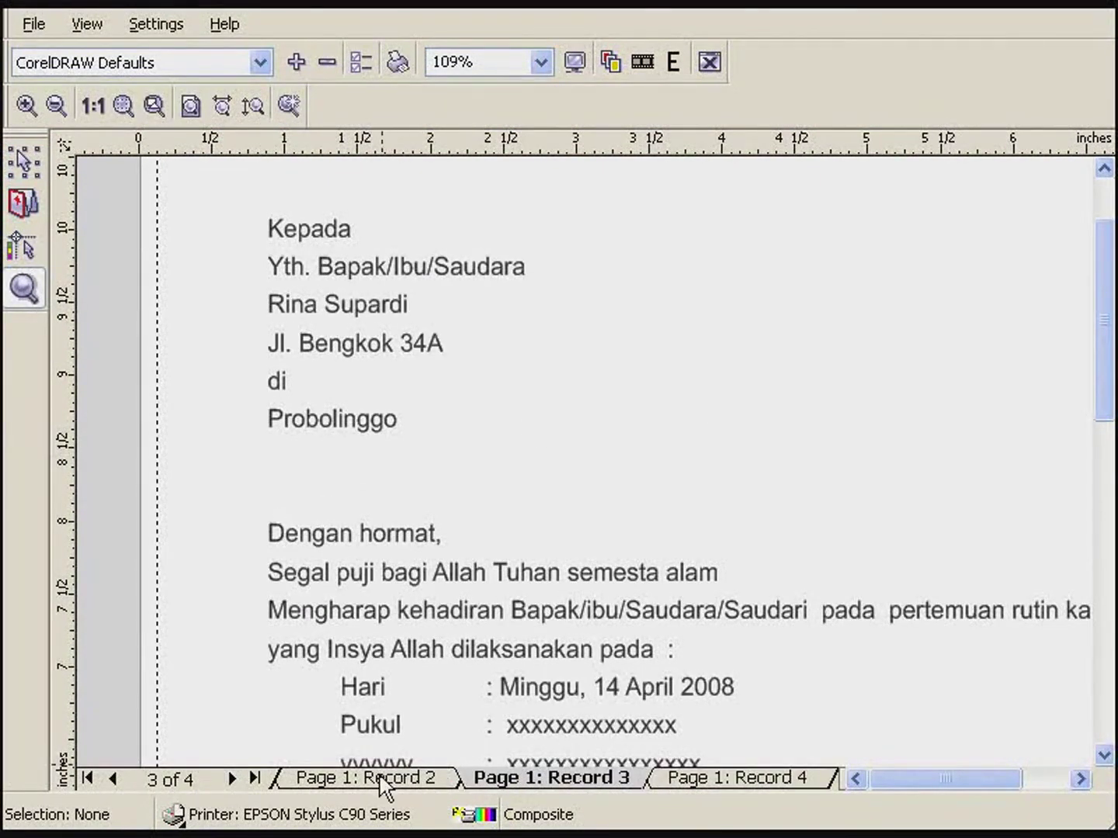
{"action": "left_click", "coordinate": [384, 784]}
{"action": "left_click", "coordinate": [709, 62]}
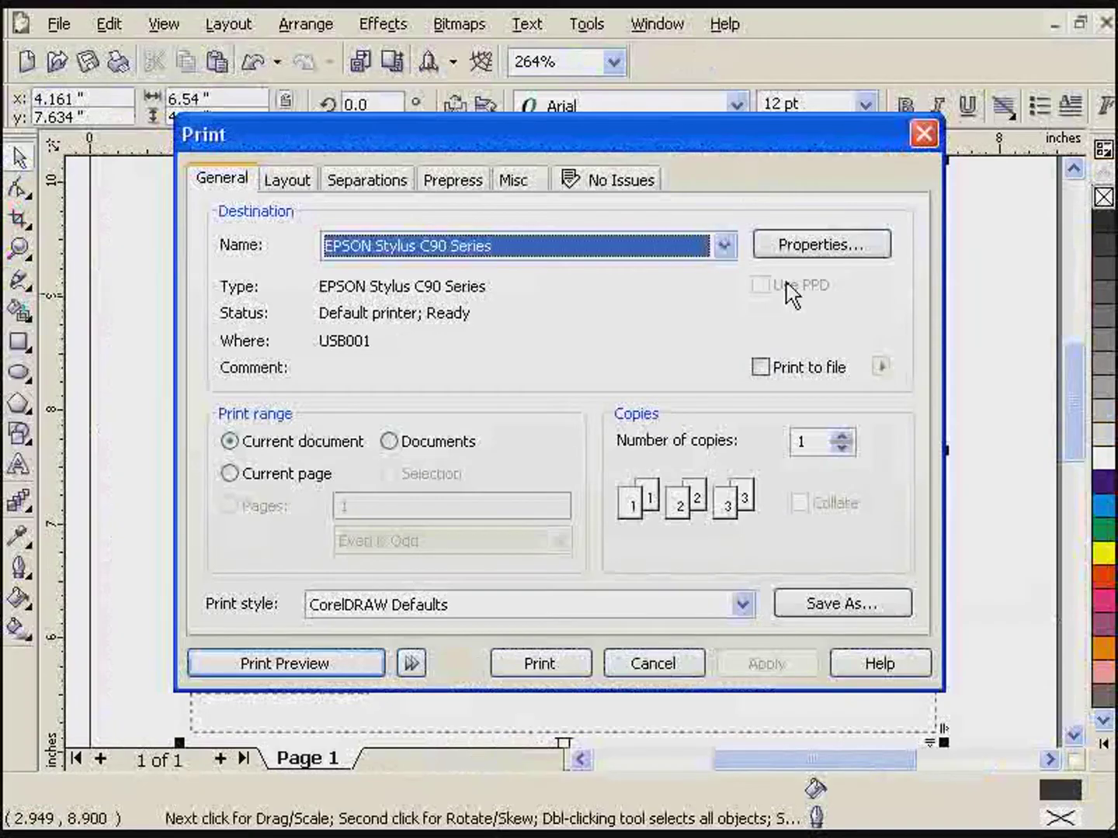
- Cancel the Print dialog and select the letter's text frame
{"action": "left_click", "coordinate": [677, 672]}
{"action": "left_click", "coordinate": [442, 376]}
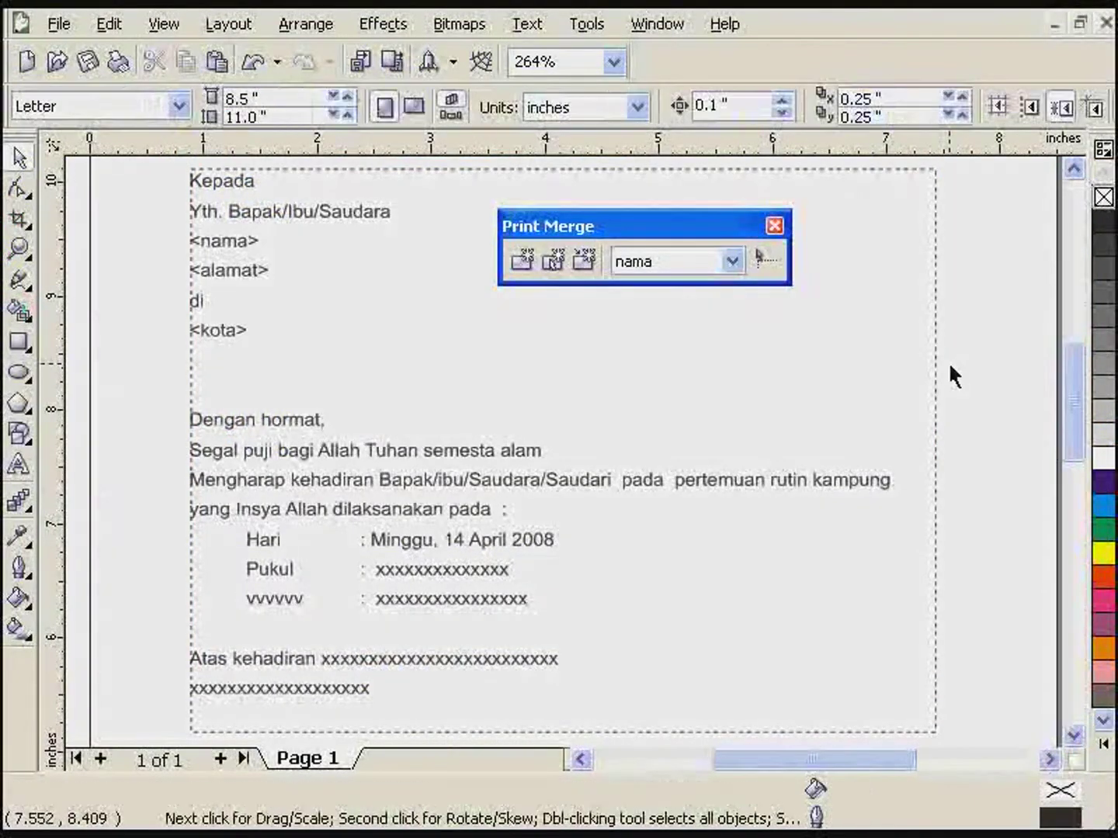
{"action": "left_click", "coordinate": [306, 365]}
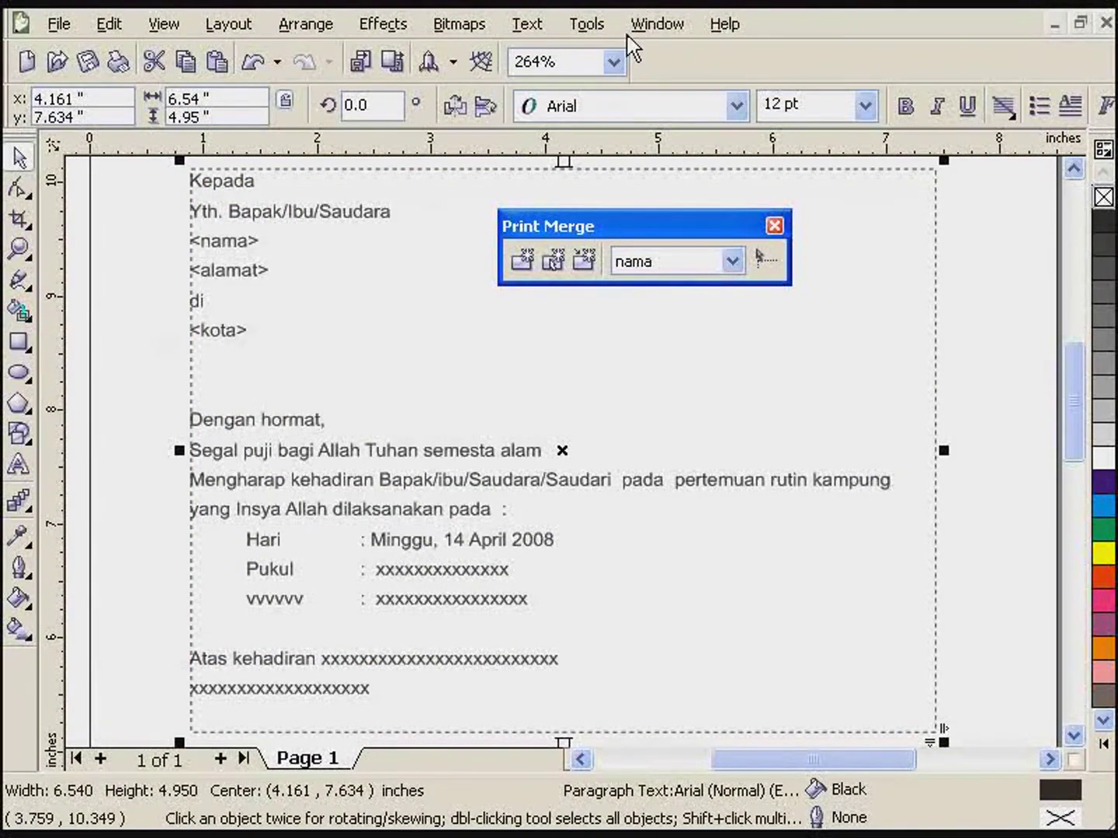
- In Ktnama.cdr, close the Print Merge toolbar and marquee-select the whole green business card
{"action": "left_click", "coordinate": [657, 24]}
{"action": "left_click", "coordinate": [683, 409]}
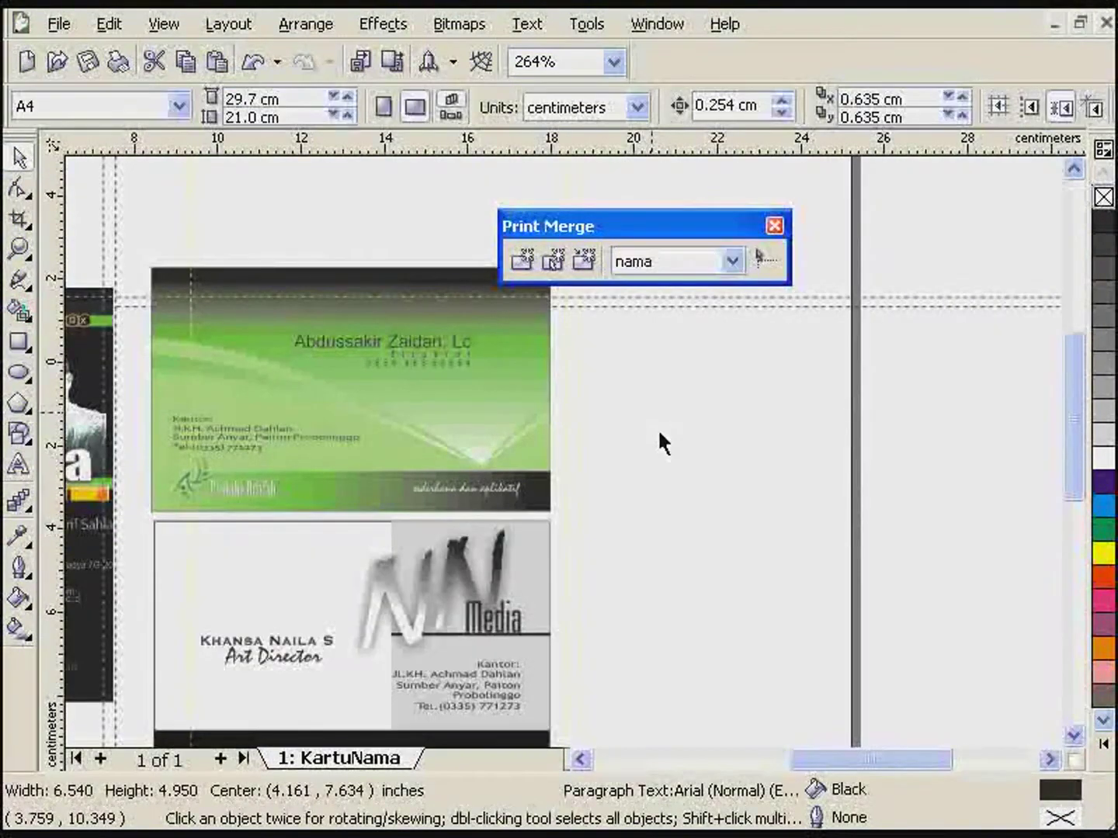
{"action": "left_click", "coordinate": [580, 759]}
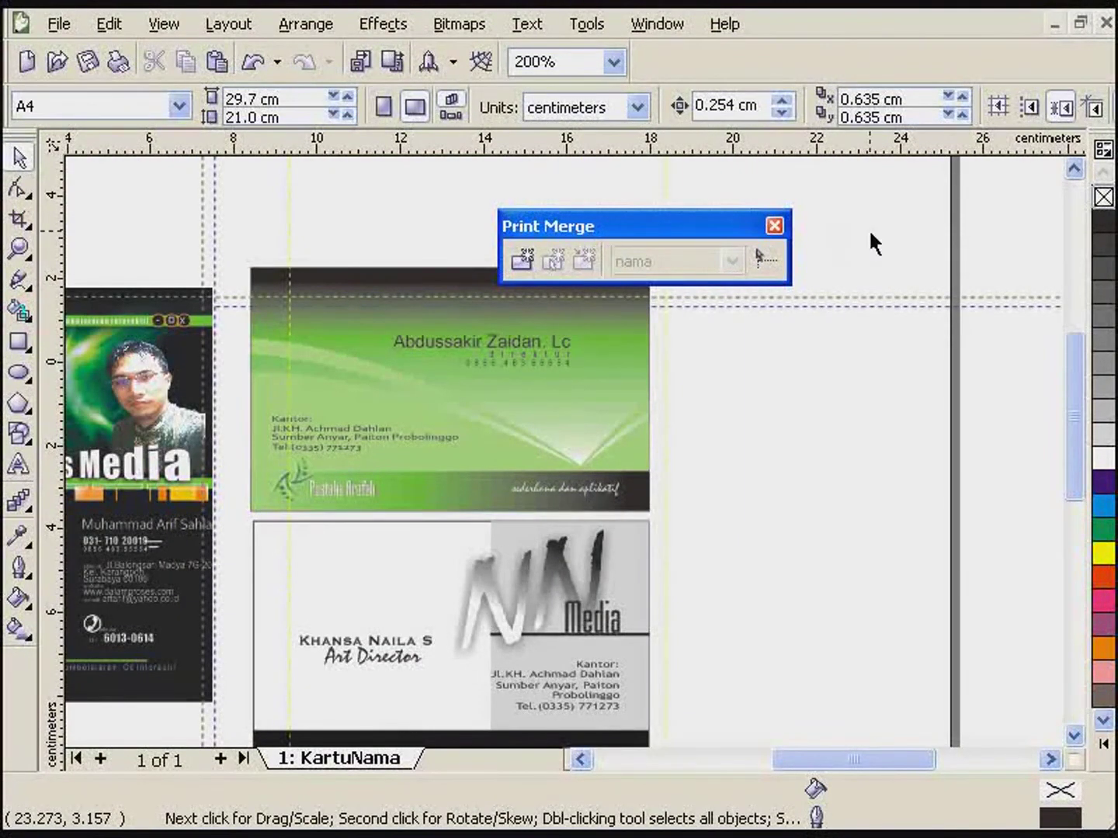
{"action": "left_click", "coordinate": [774, 225]}
{"action": "left_click_drag", "start_coordinate": [227, 229], "coordinate": [713, 530]}
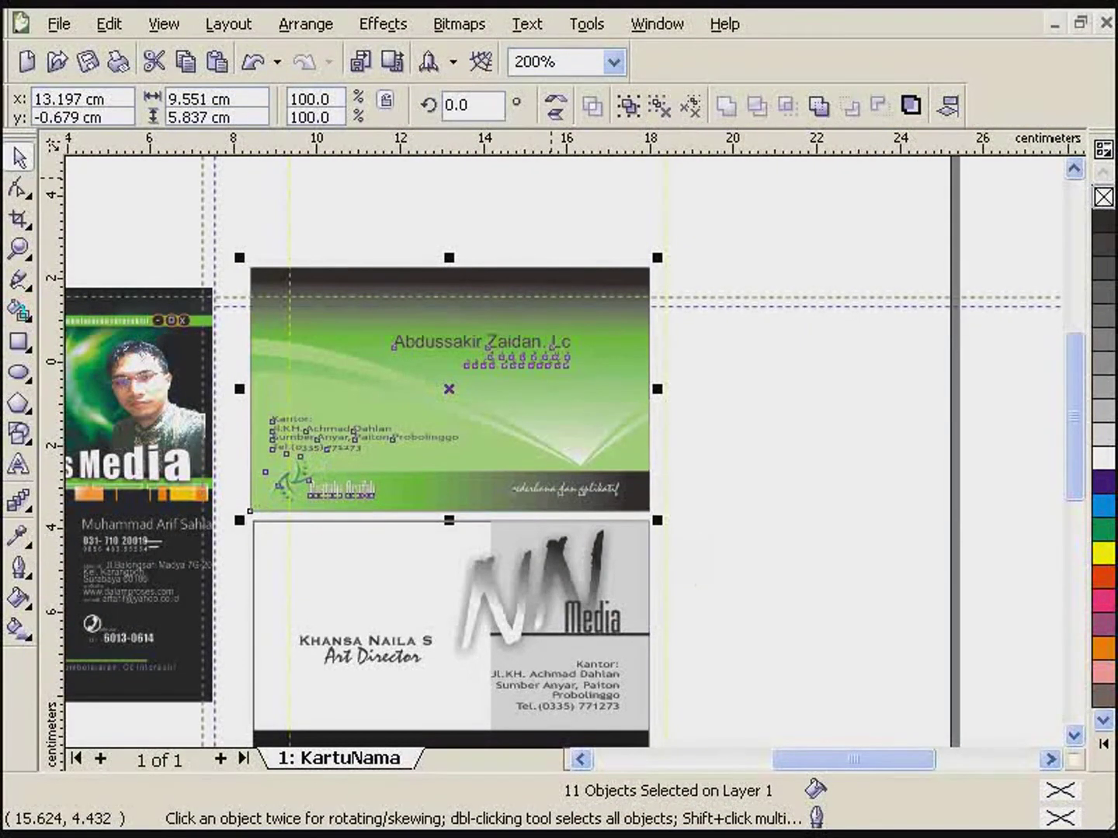
- Switch back to the letter document through the Window list
{"action": "left_click", "coordinate": [656, 24]}
{"action": "left_click", "coordinate": [701, 449]}
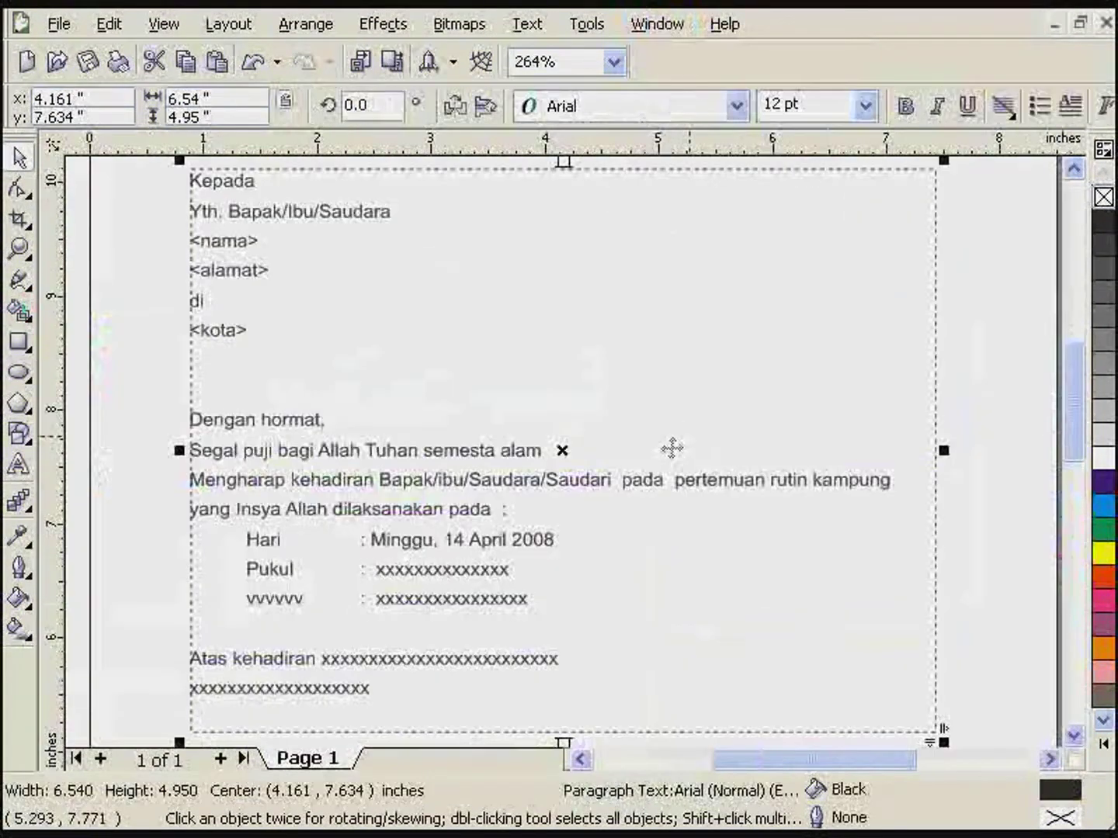
{"action": "left_click", "coordinate": [675, 24]}
- Paste the green business card onto the blank A4 page and move it to the top-left
{"action": "left_click", "coordinate": [709, 383]}
{"action": "scroll", "coordinate": [543, 442], "scroll_direction": "up", "scroll_amount": 1}
{"action": "scroll", "coordinate": [530, 437], "scroll_direction": "down", "scroll_amount": 1}
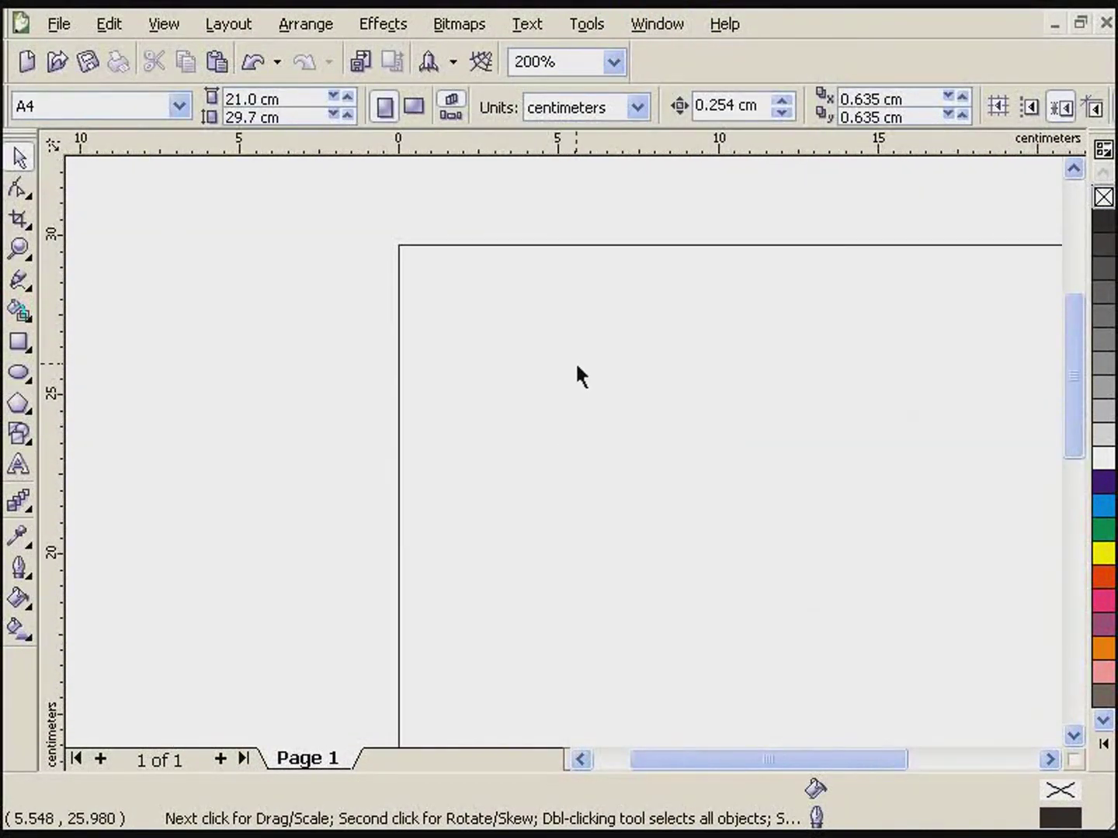
{"action": "right_click", "coordinate": [575, 365]}
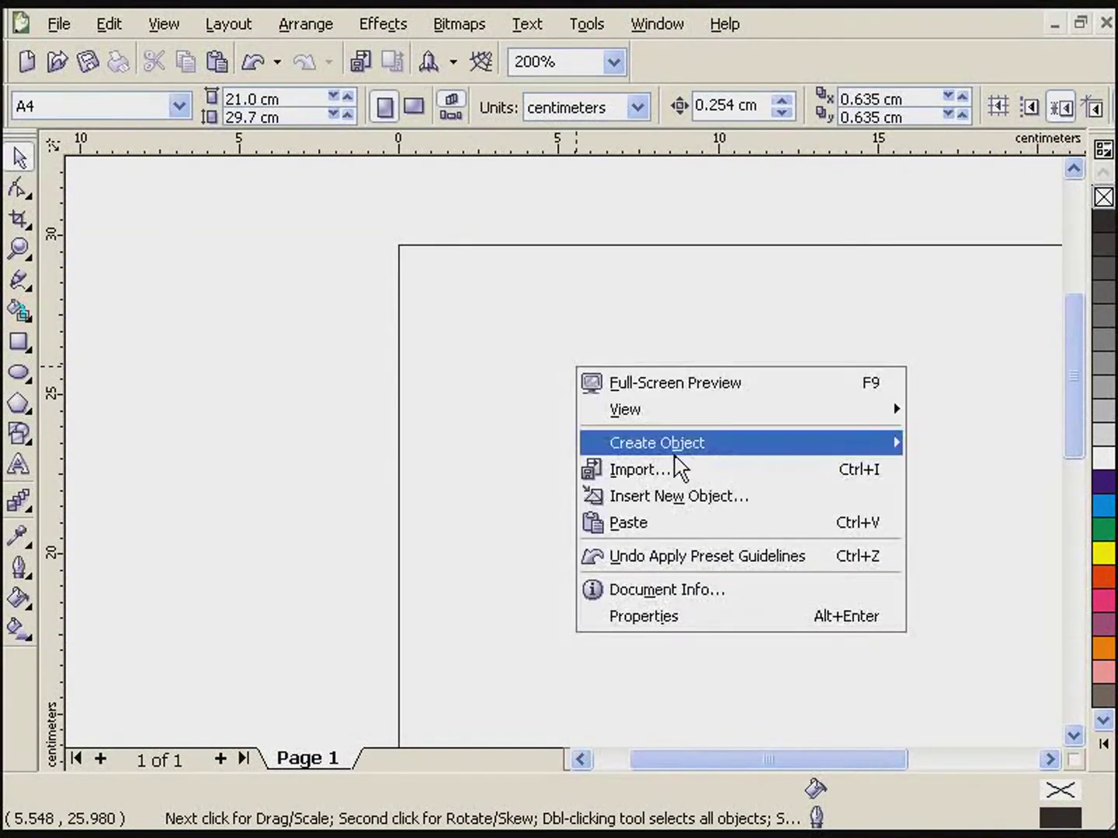
{"action": "left_click", "coordinate": [649, 523]}
{"action": "left_click_drag", "start_coordinate": [834, 582], "coordinate": [635, 406]}
{"action": "left_click", "coordinate": [635, 571]}
- Check the pasted card's name and direktur job title text
{"action": "scroll", "coordinate": [546, 456], "scroll_direction": "up", "scroll_amount": 1}
{"action": "scroll", "coordinate": [546, 454], "scroll_direction": "down", "scroll_amount": 1}
{"action": "scroll", "coordinate": [563, 458], "scroll_direction": "up", "scroll_amount": 1}
{"action": "scroll", "coordinate": [565, 470], "scroll_direction": "up", "scroll_amount": 1}
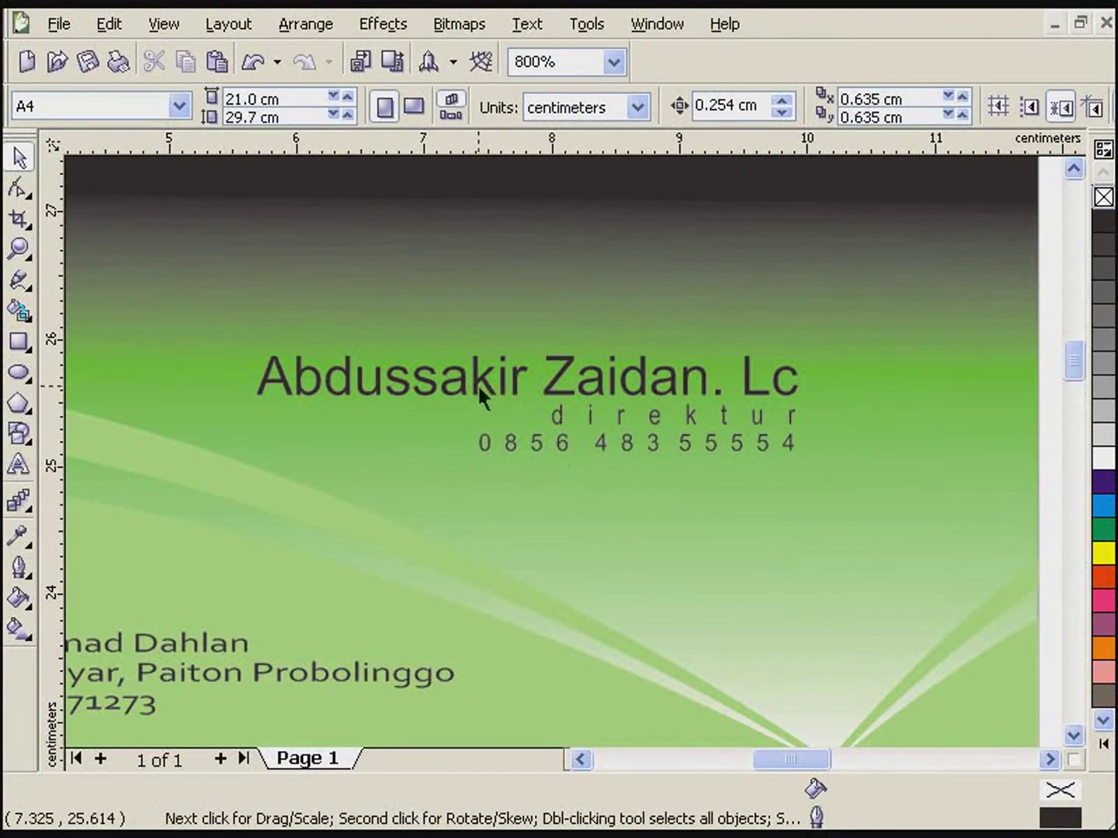
{"action": "scroll", "coordinate": [466, 433], "scroll_direction": "down", "scroll_amount": 1}
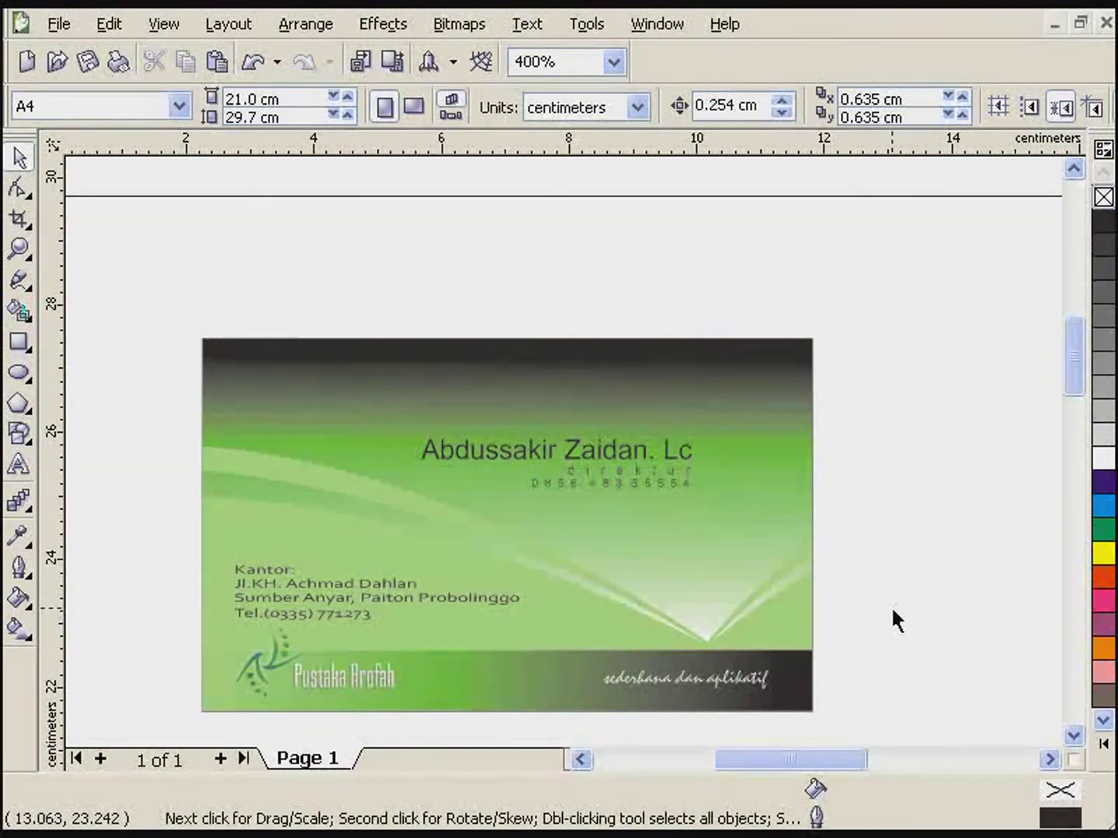
{"action": "left_click", "coordinate": [509, 455]}
{"action": "left_click", "coordinate": [587, 472]}
{"action": "left_click", "coordinate": [938, 496]}
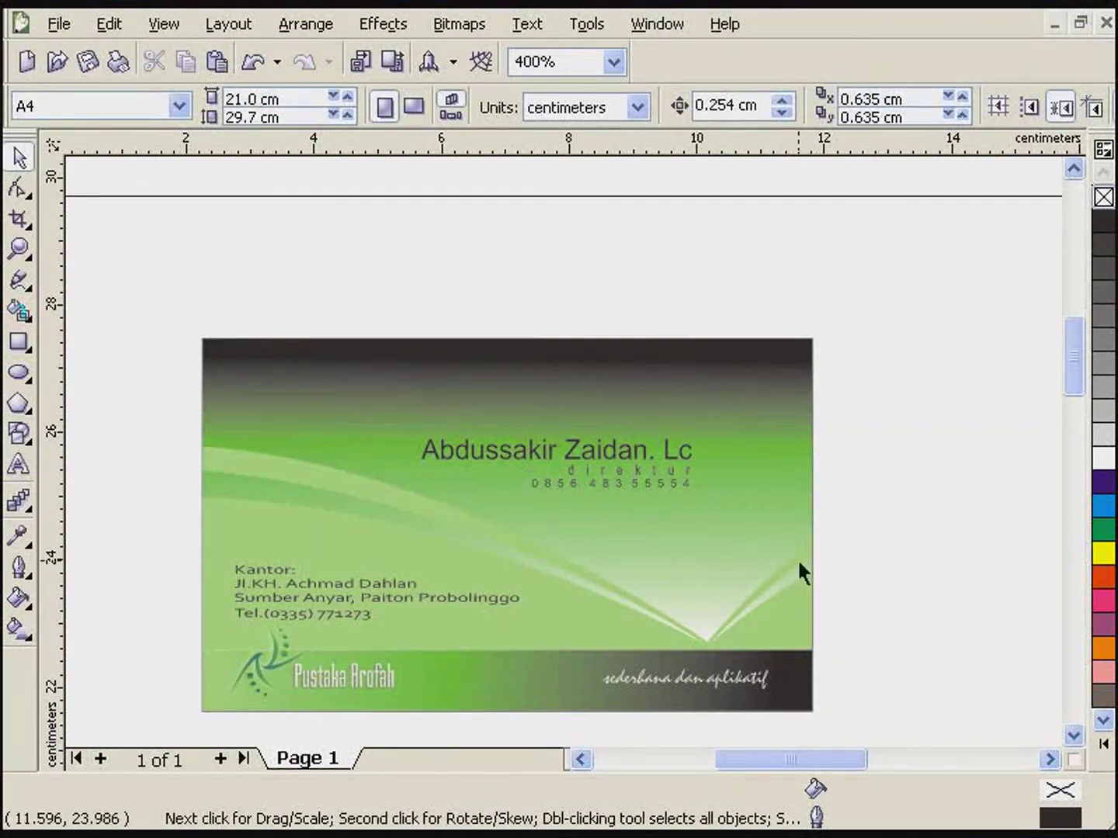
- Start a new Print Merge from the File menu and continue to field naming
{"action": "left_click", "coordinate": [59, 24]}
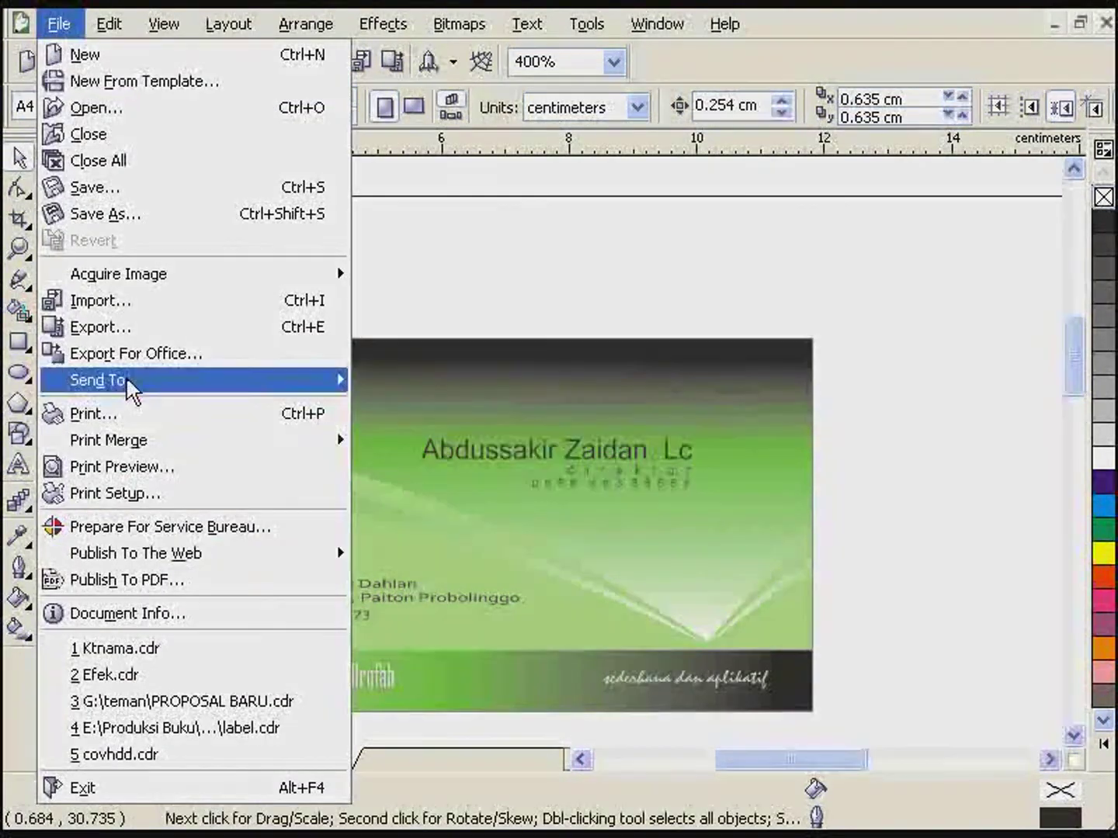
{"action": "mouse_move", "coordinate": [152, 456]}
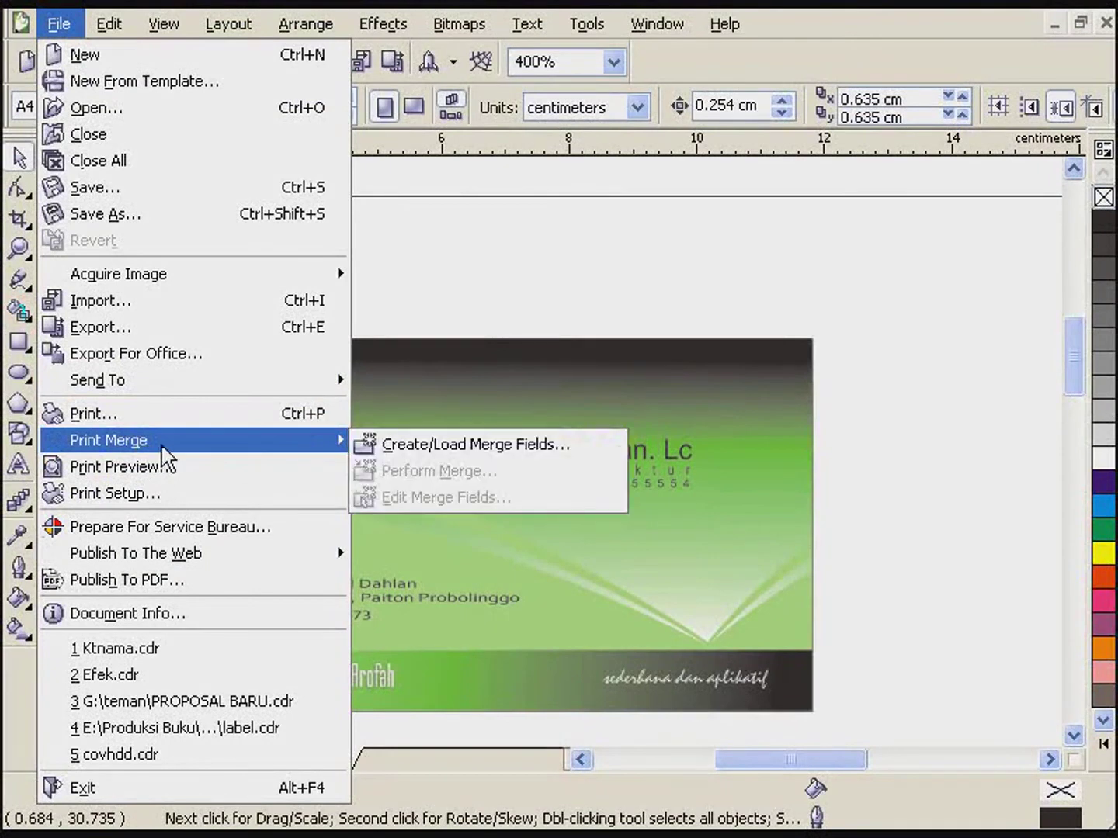
{"action": "left_click", "coordinate": [388, 444]}
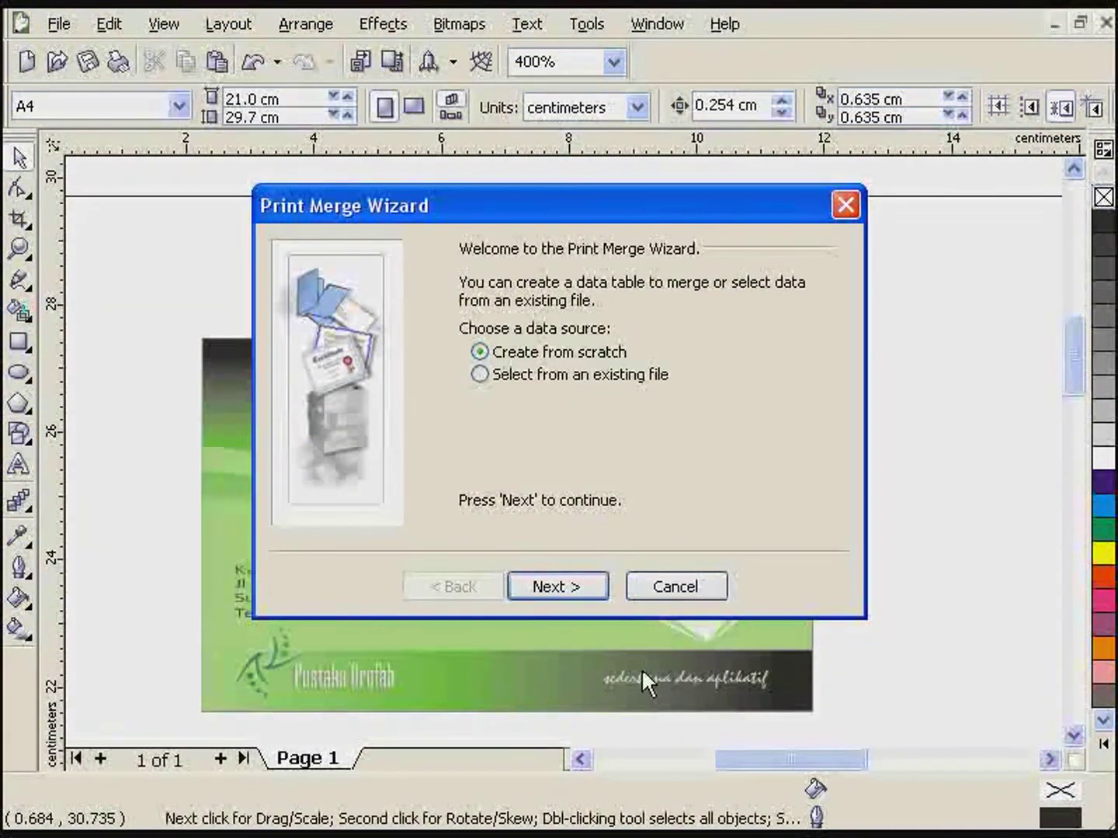
{"action": "left_click", "coordinate": [569, 590]}
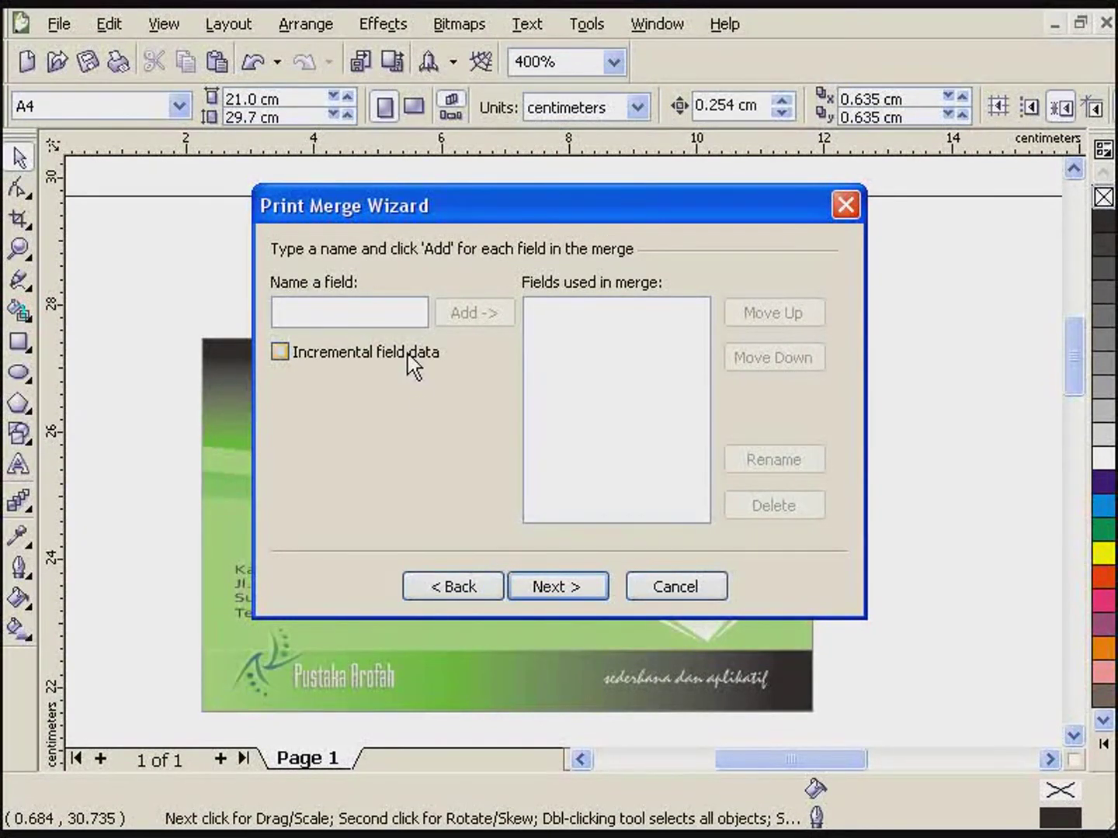
- Add the merge fields Nama and jab, then continue to record entry
{"action": "type", "text": "Na"}
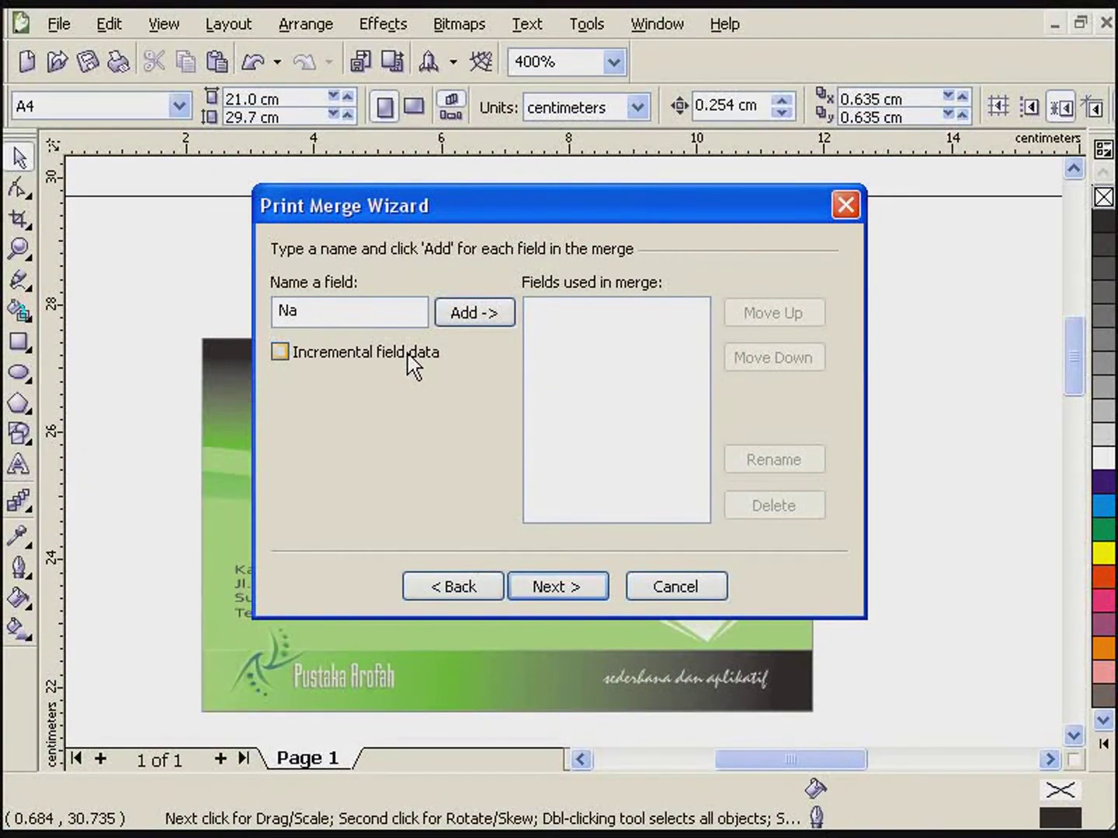
{"action": "type", "text": "nmama"}
{"action": "left_click", "coordinate": [474, 313]}
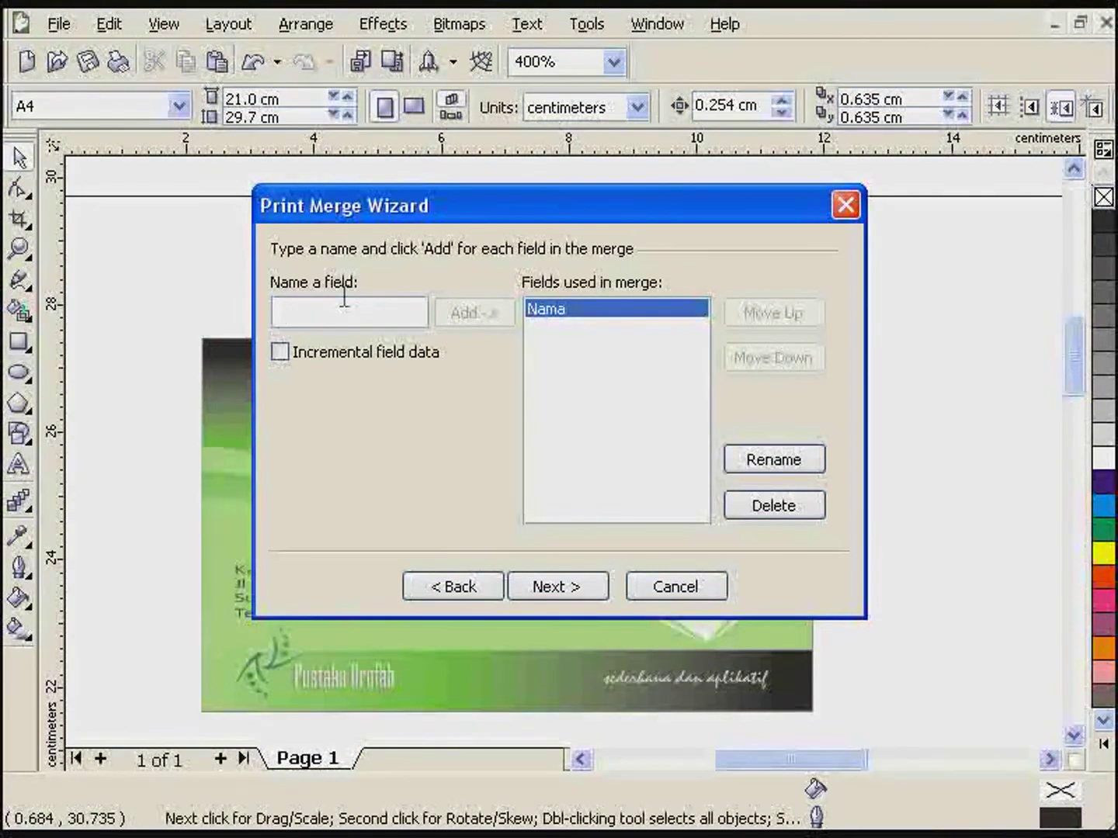
{"action": "type", "text": "j"}
{"action": "type", "text": "ob"}
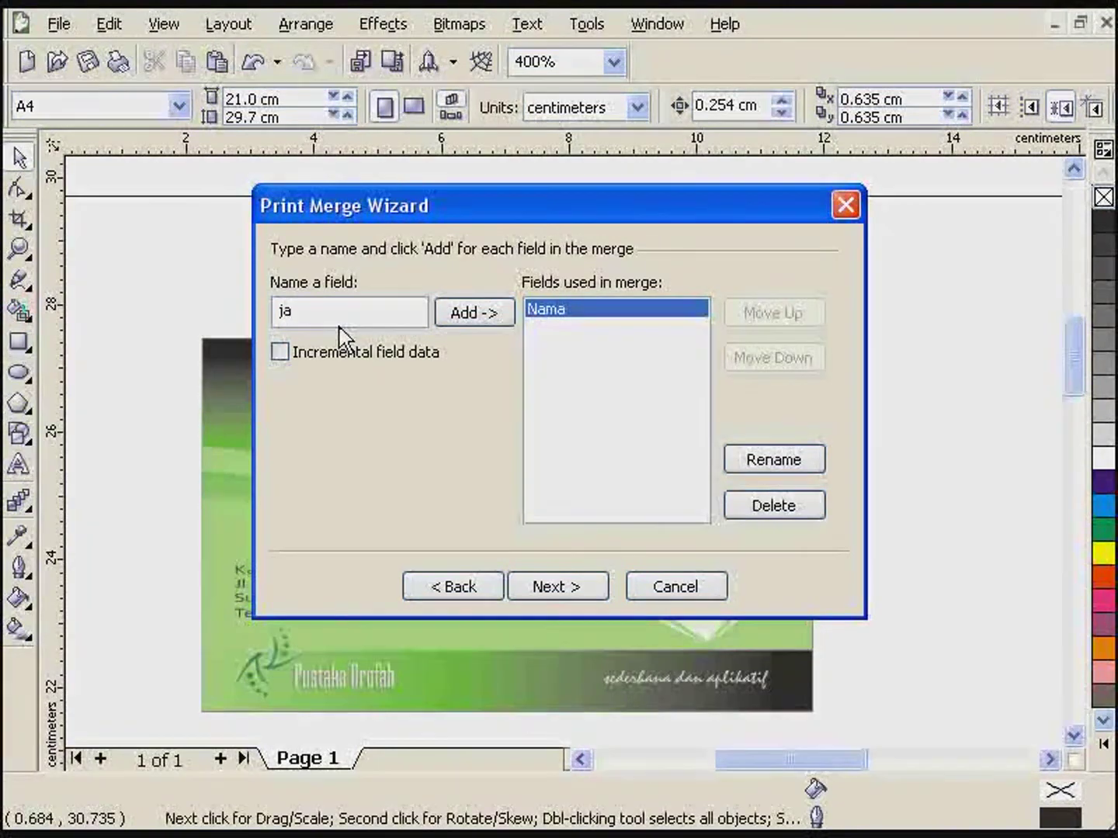
{"action": "type", "text": "b"}
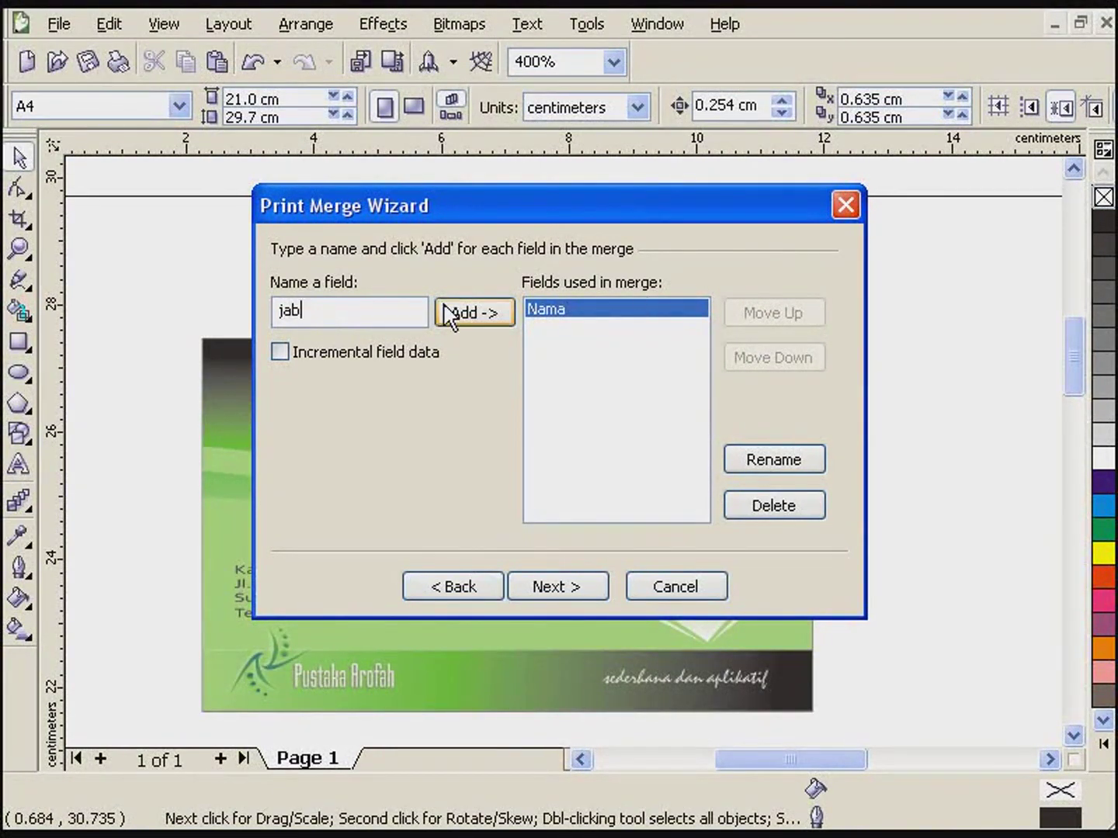
{"action": "left_click", "coordinate": [454, 312]}
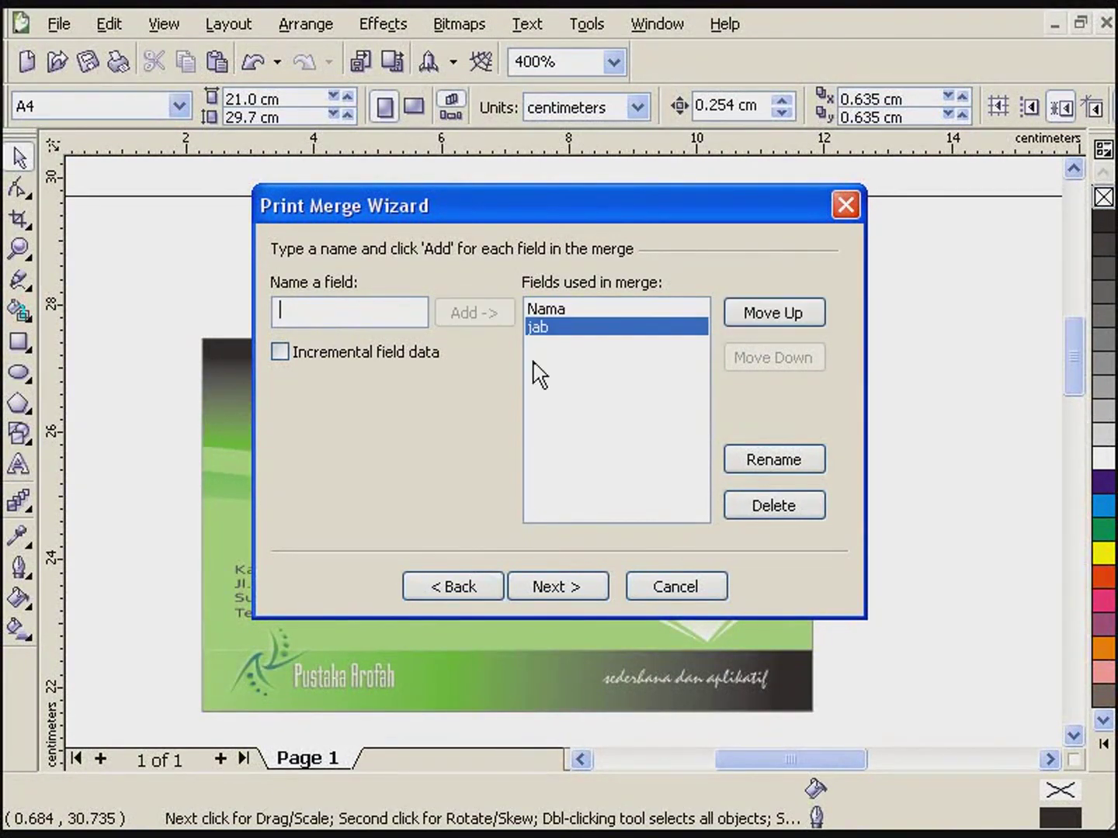
{"action": "left_click", "coordinate": [564, 597]}
- Enter the first two records: a person's name with Owner, and another name with Direktur
{"action": "left_click", "coordinate": [409, 320]}
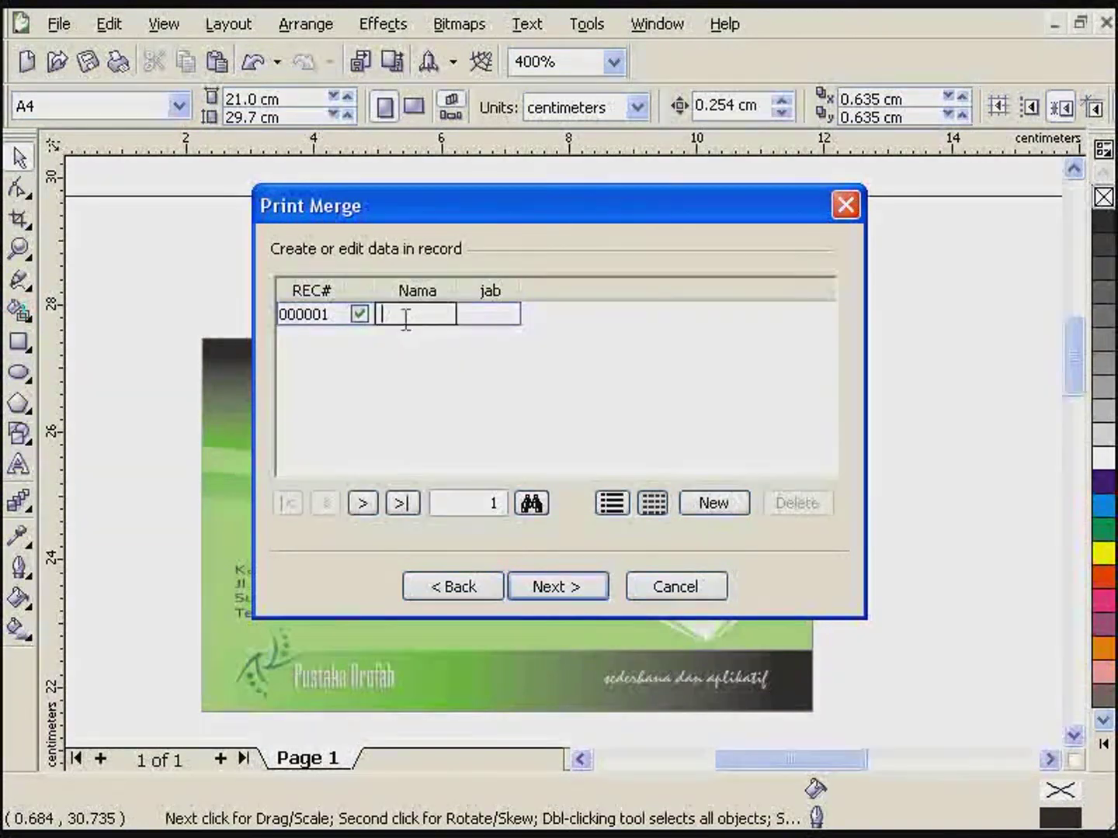
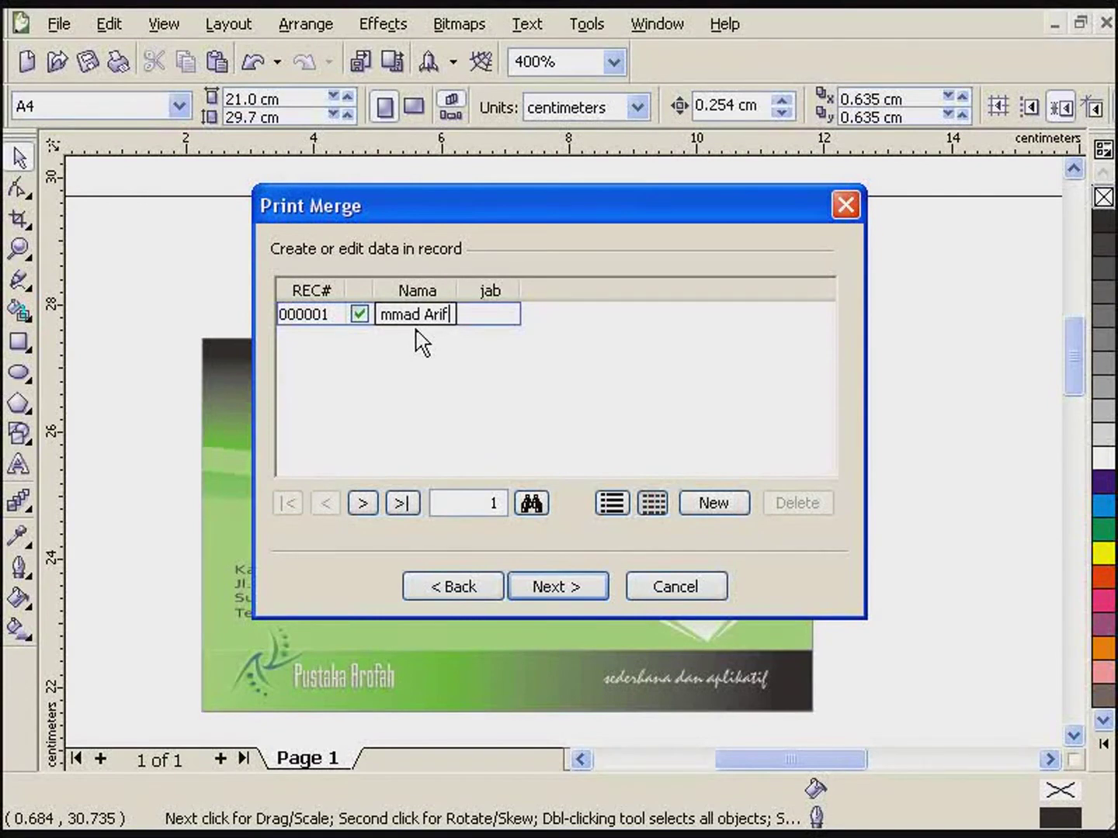
{"action": "key", "text": "Tab"}
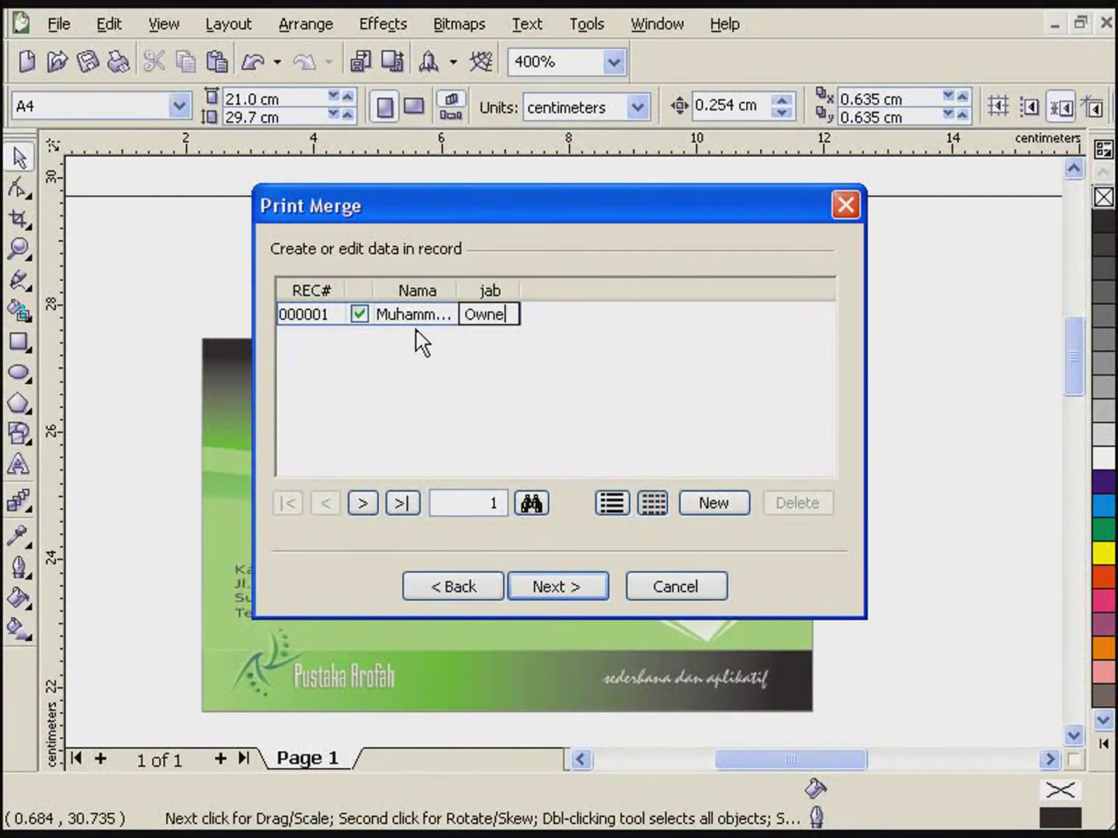
{"action": "key", "text": "Tab"}
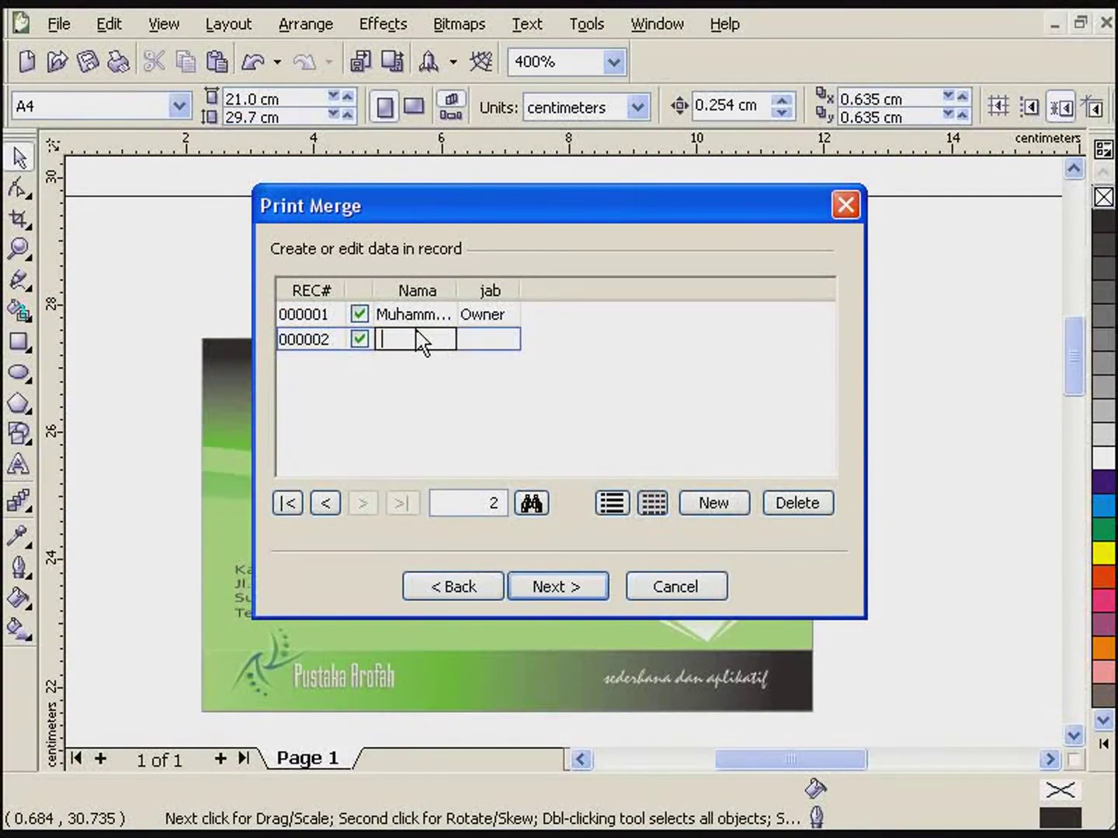
{"action": "type", "text": "Zaidan"}
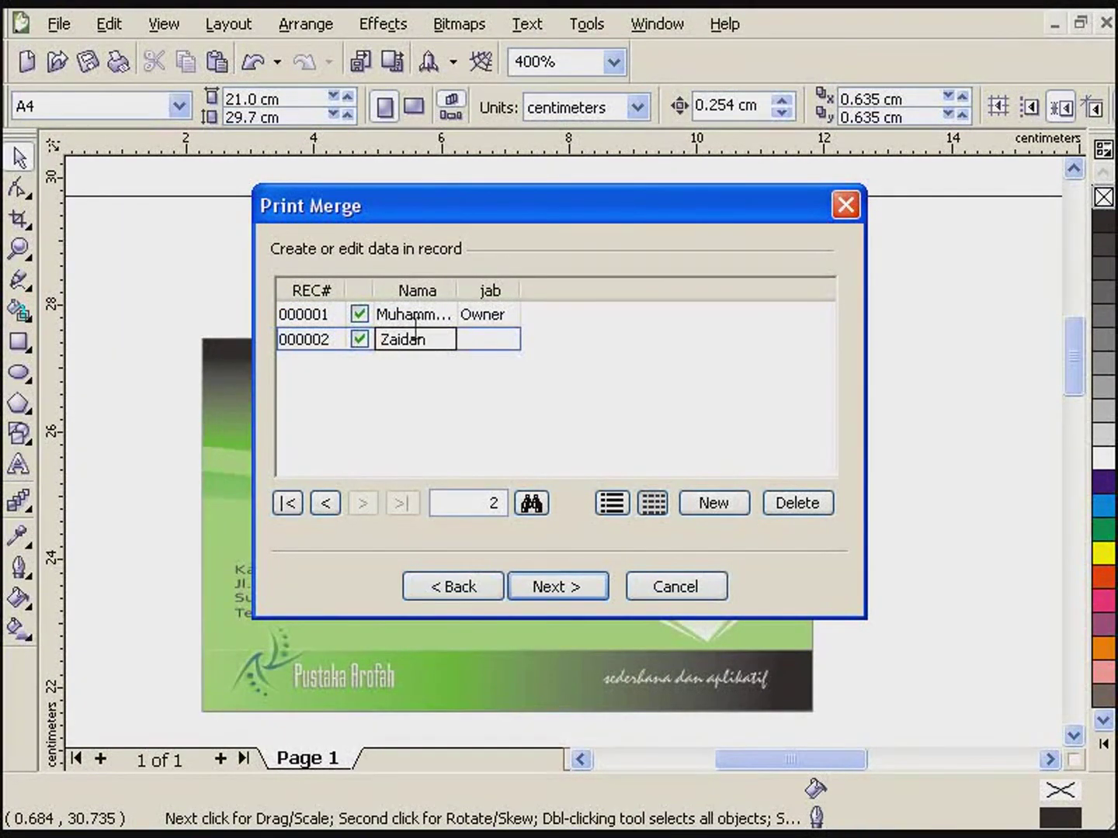
{"action": "key", "text": "Tab"}
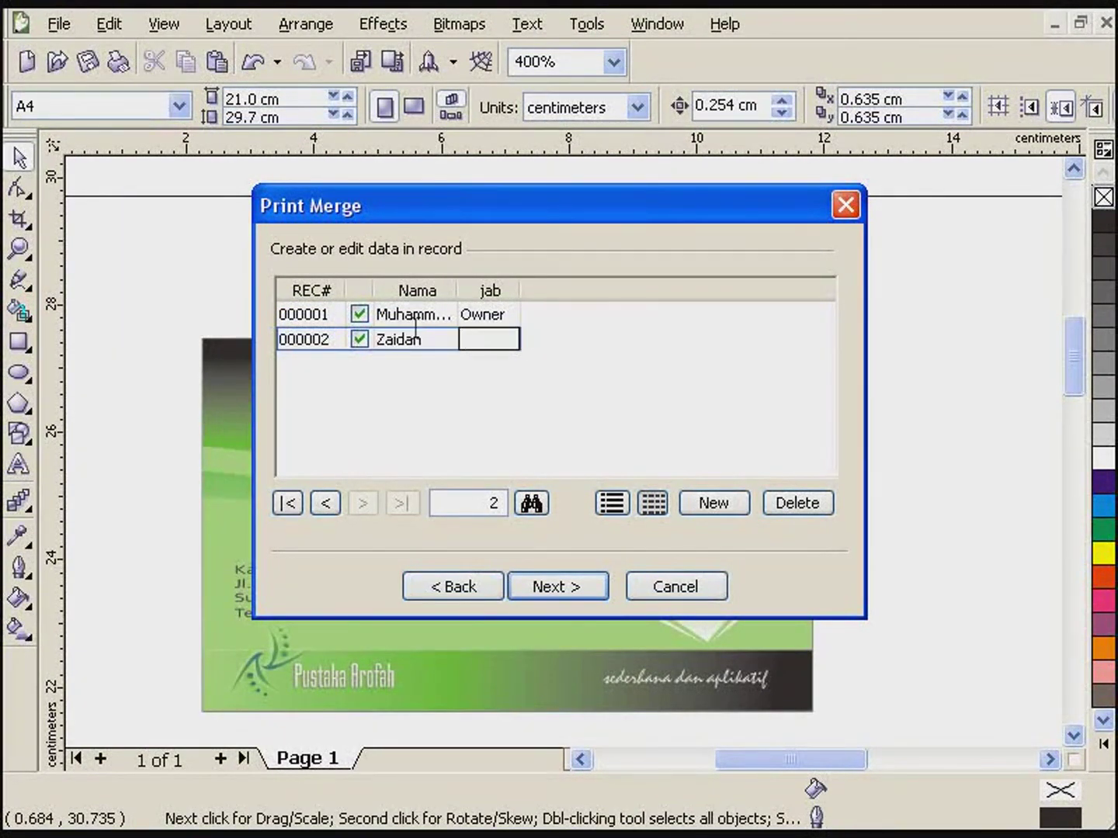
{"action": "type", "text": "Direktur"}
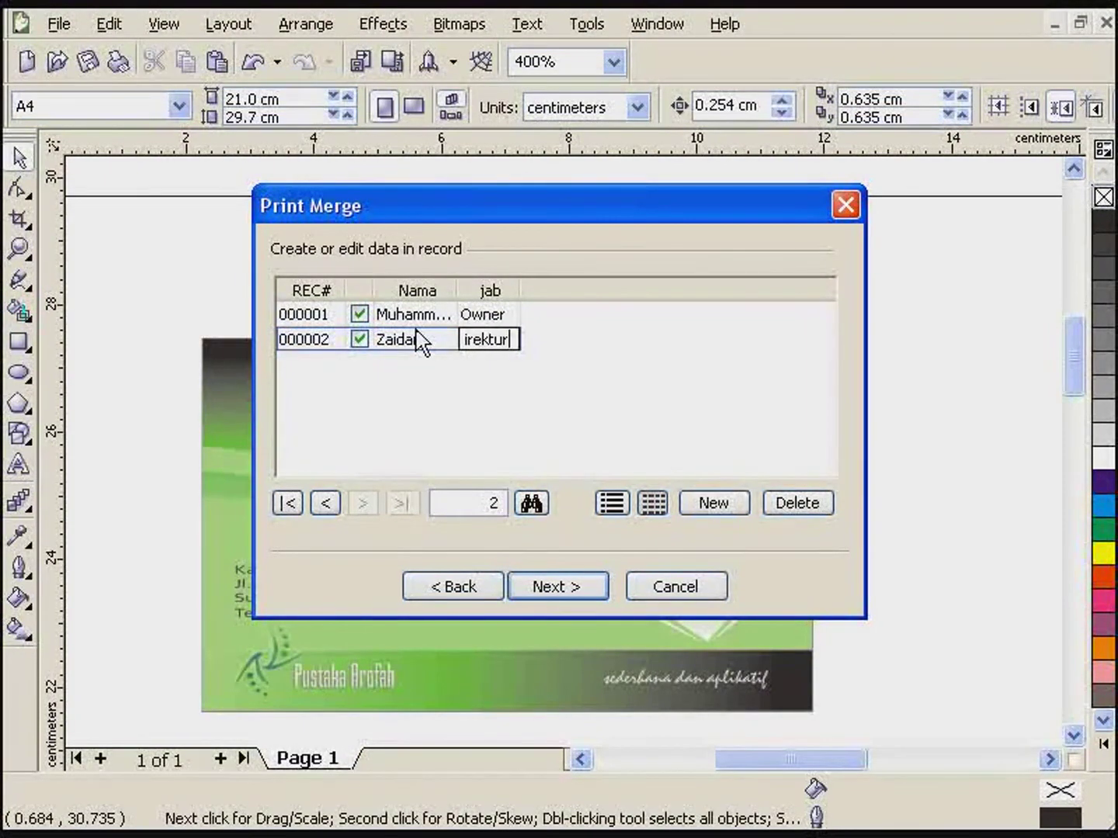
{"action": "key", "text": "Tab"}
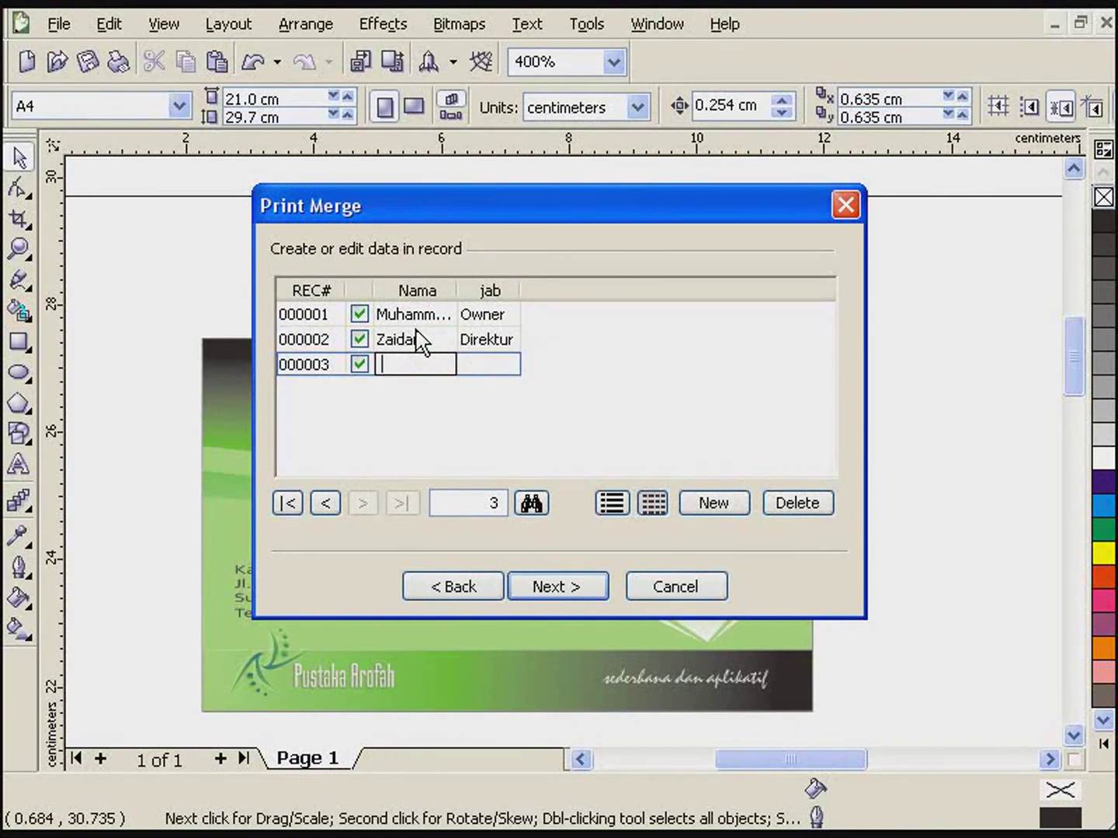
- Enter a third record with Designer and a fourth person's name, then finish the wizard
{"action": "key", "text": "Tab"}
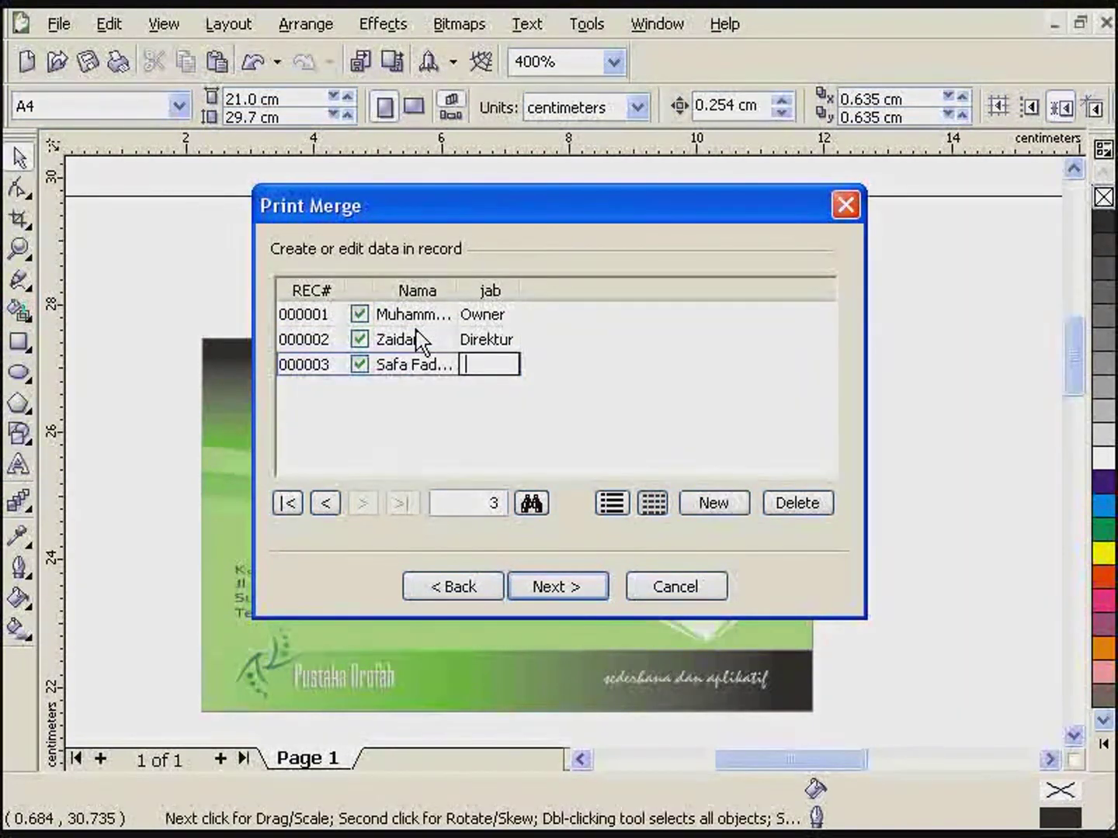
{"action": "type", "text": "Designer"}
{"action": "key", "text": "Tab"}
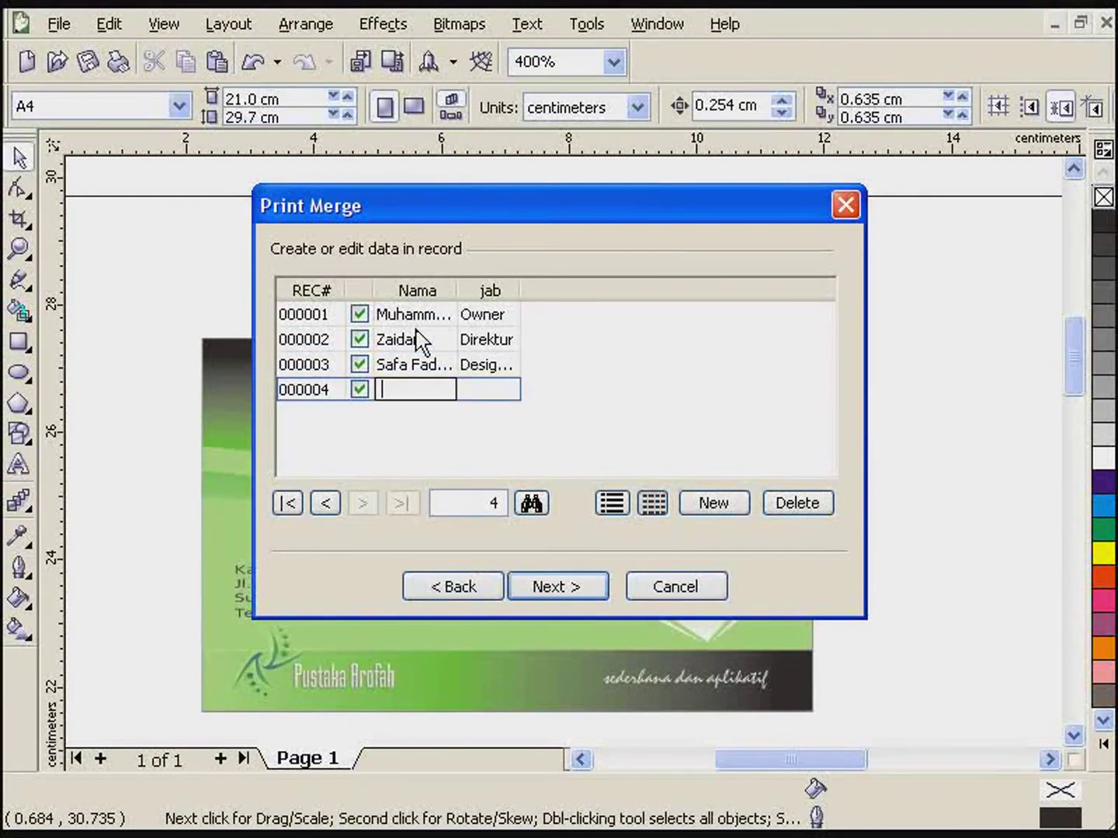
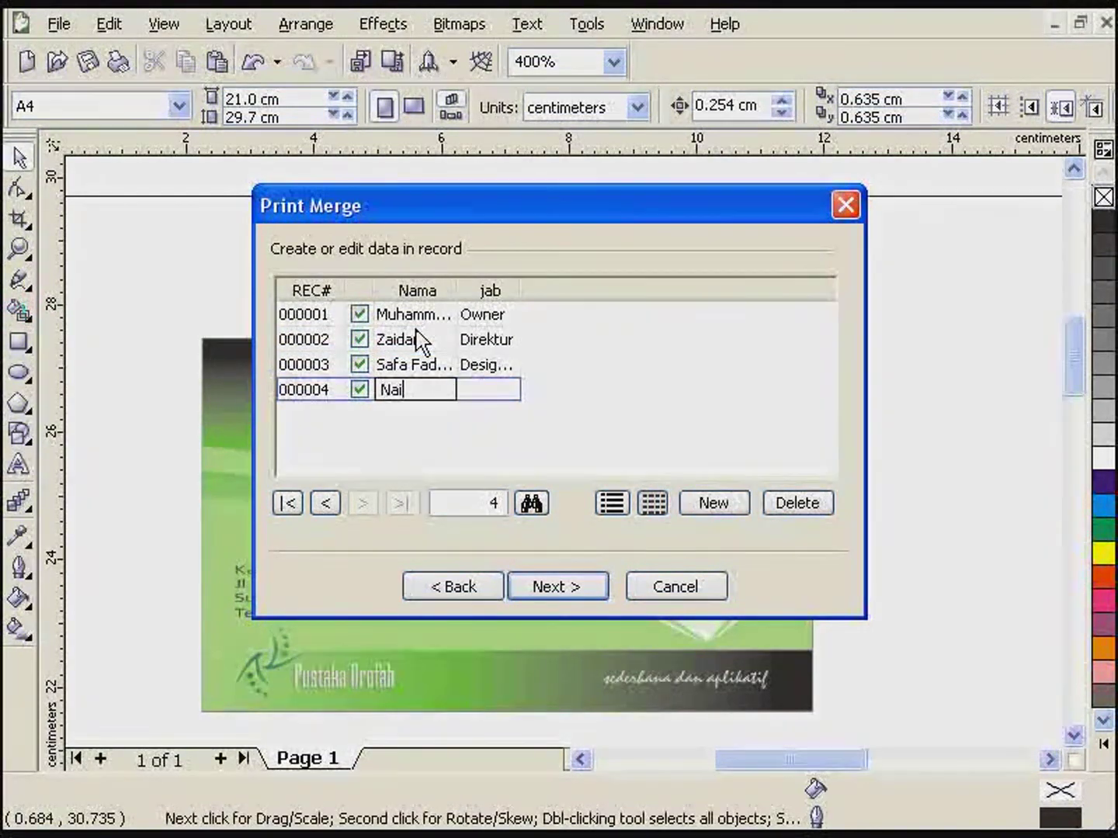
{"action": "key", "text": "Tab"}
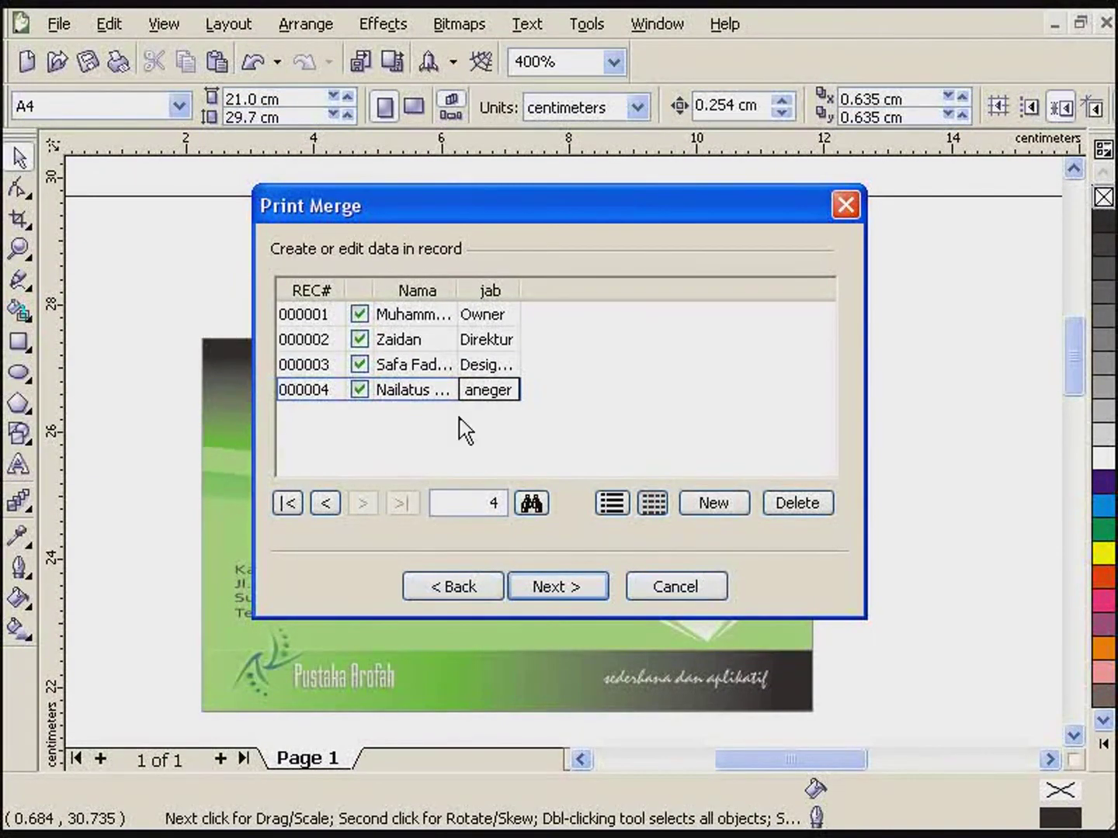
{"action": "left_click", "coordinate": [567, 604]}
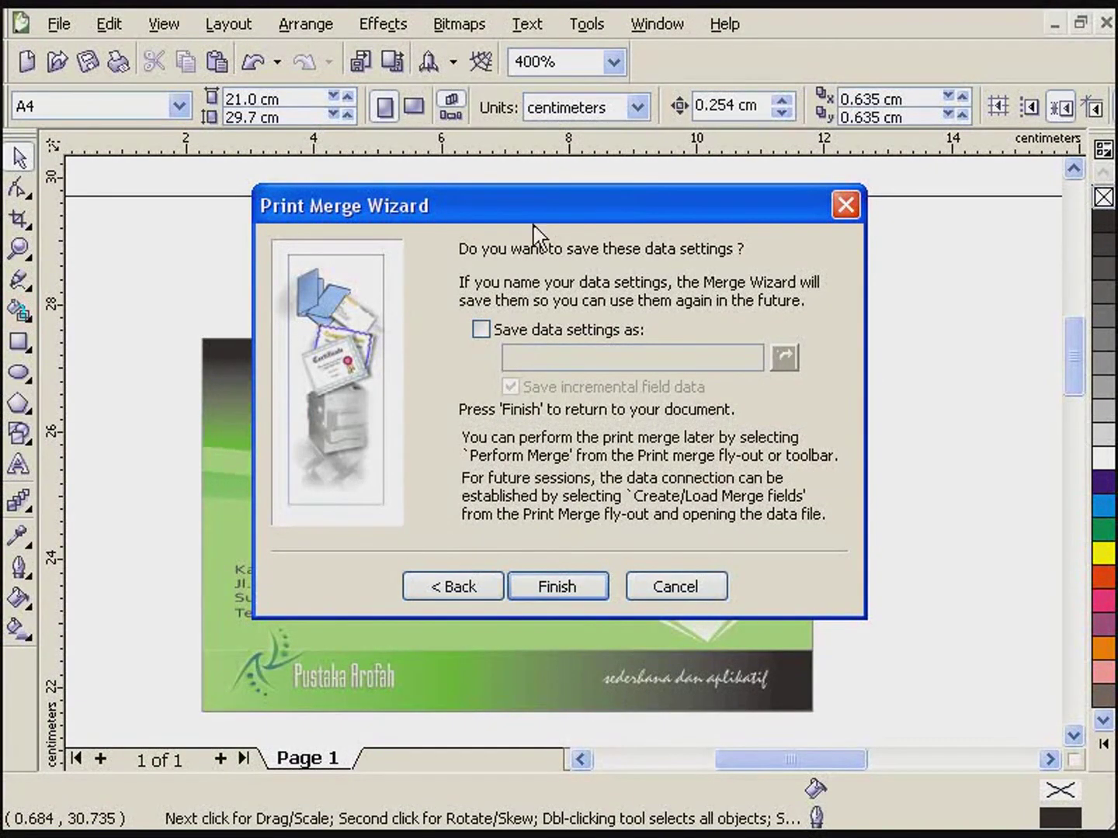
{"action": "left_click", "coordinate": [532, 589]}
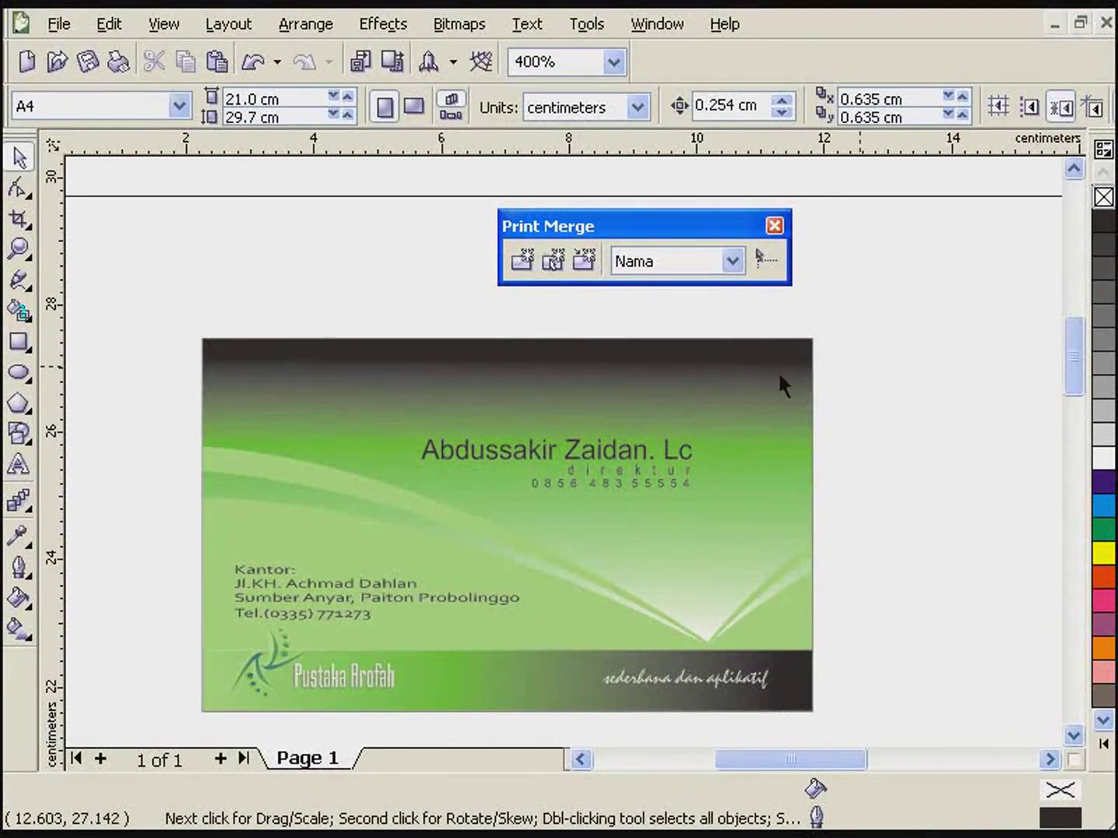
- Insert the <Nama> field on the card and the <jab> field below it
{"action": "left_click", "coordinate": [734, 261]}
{"action": "left_click", "coordinate": [738, 260]}
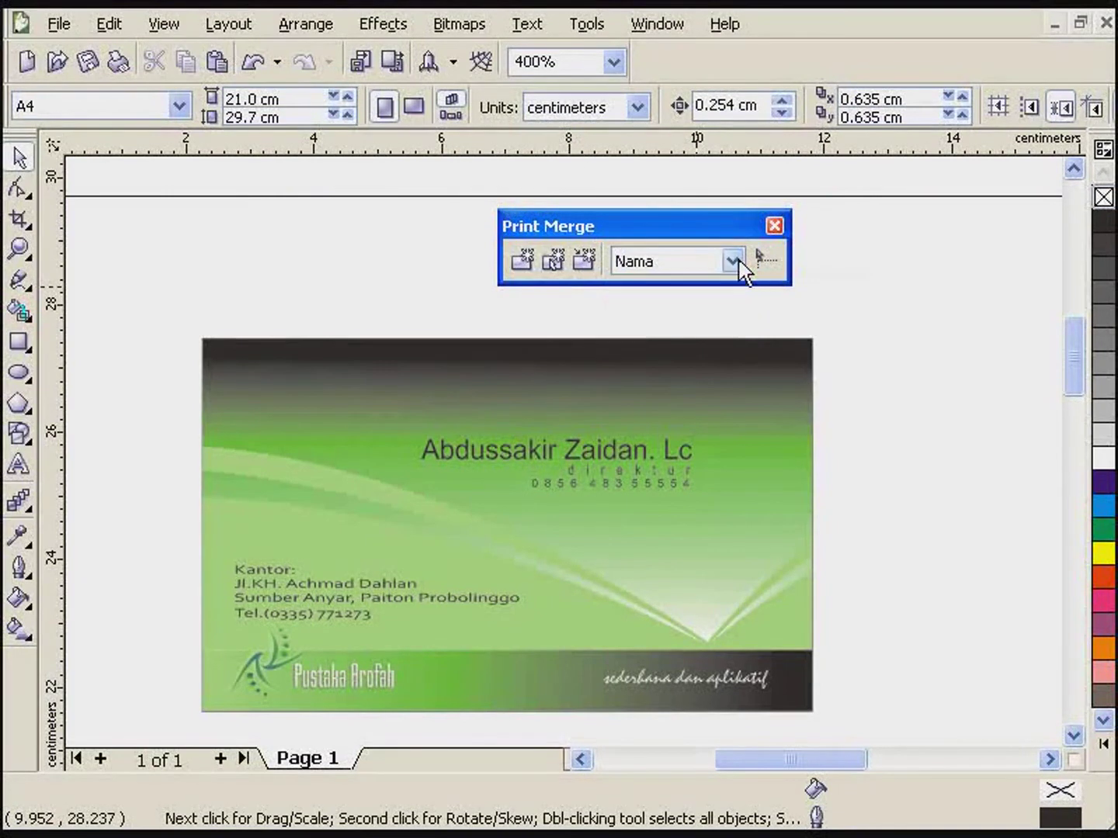
{"action": "left_click", "coordinate": [393, 416]}
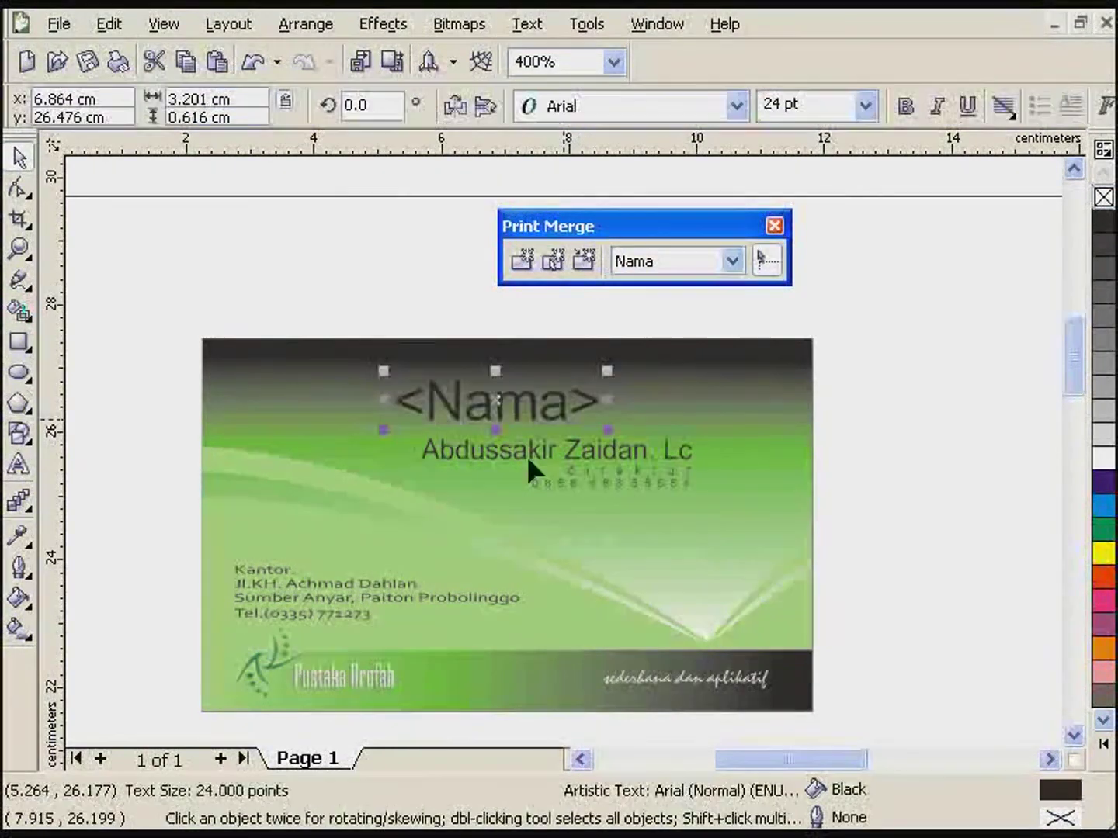
{"action": "left_click", "coordinate": [732, 261]}
{"action": "left_click", "coordinate": [679, 305]}
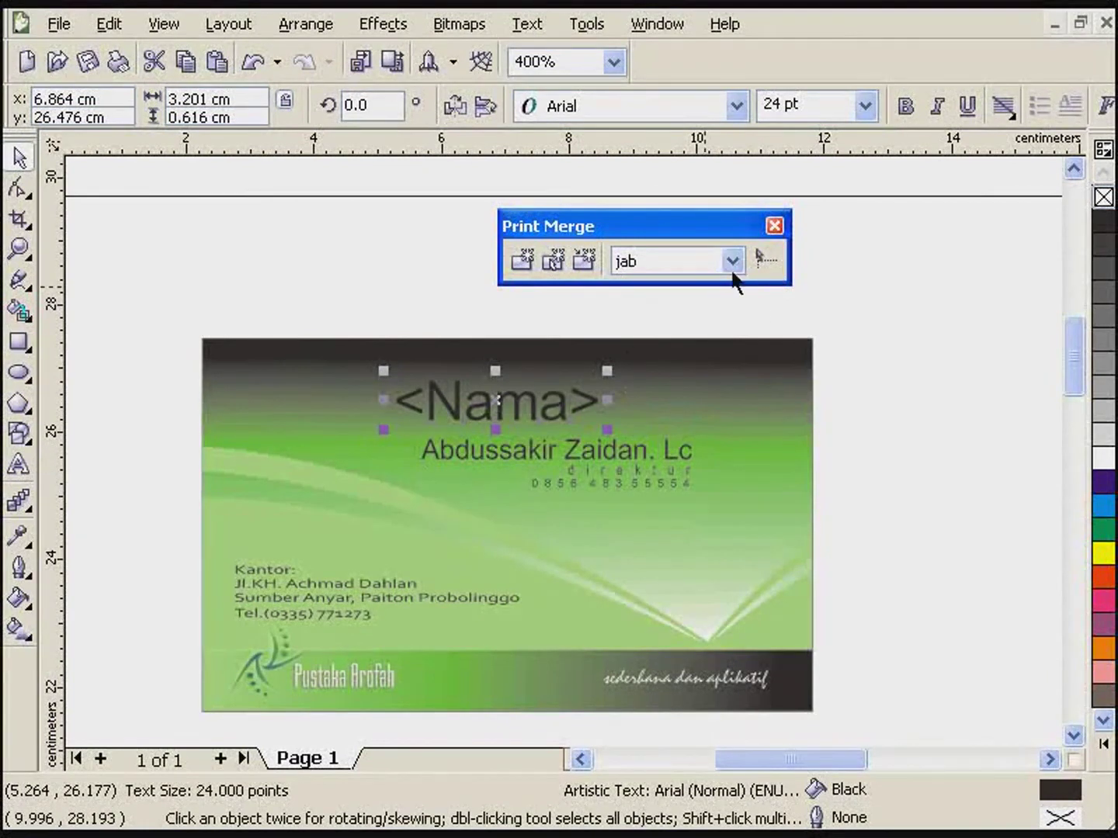
{"action": "scroll", "coordinate": [562, 449], "scroll_direction": "down", "scroll_amount": 2}
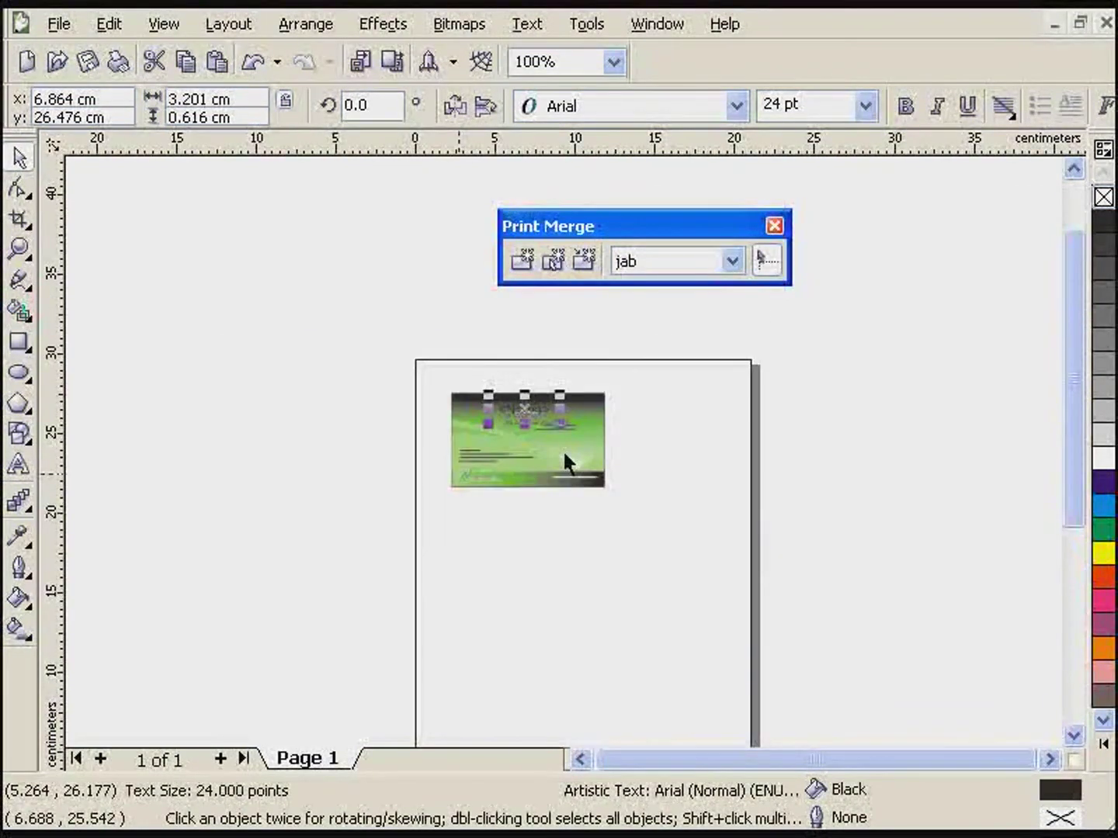
{"action": "scroll", "coordinate": [562, 449], "scroll_direction": "up", "scroll_amount": 1}
{"action": "left_click", "coordinate": [465, 405]}
- Remove the stray pasted <jab> copy and re-insert the jab merge field
{"action": "scroll", "coordinate": [562, 446], "scroll_direction": "up", "scroll_amount": 1}
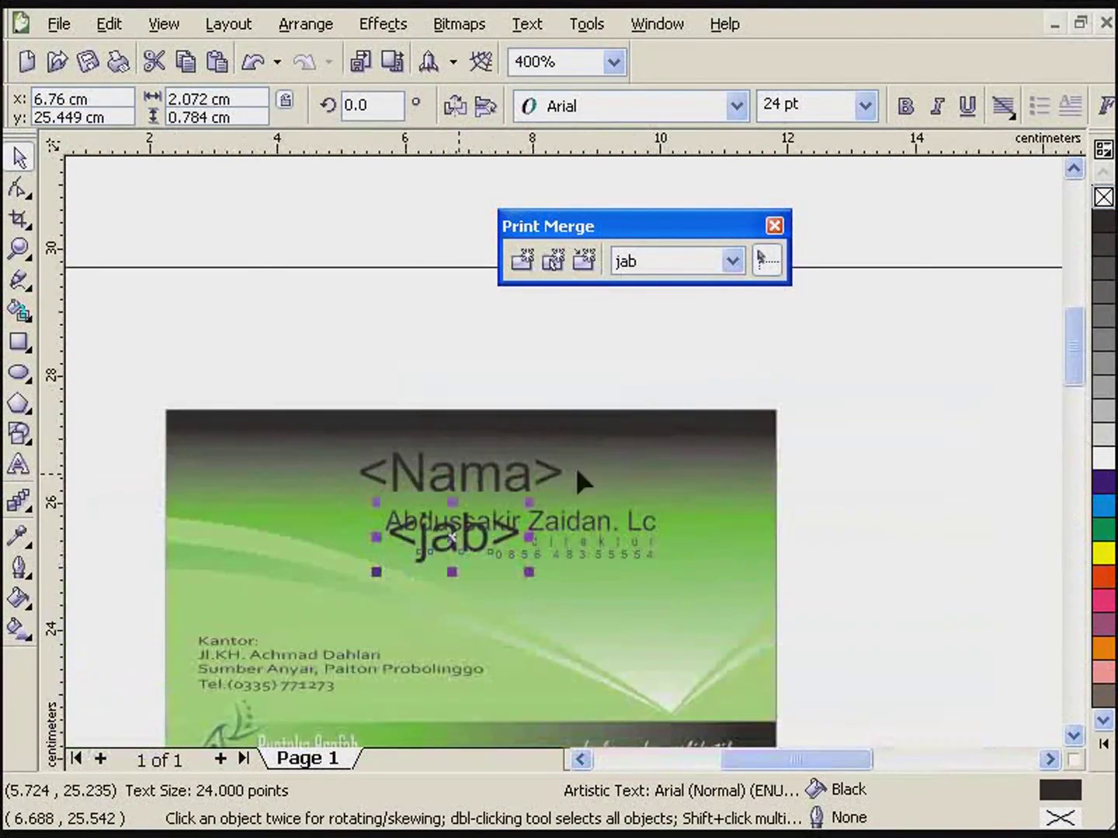
{"action": "key", "text": "ctrl+v"}
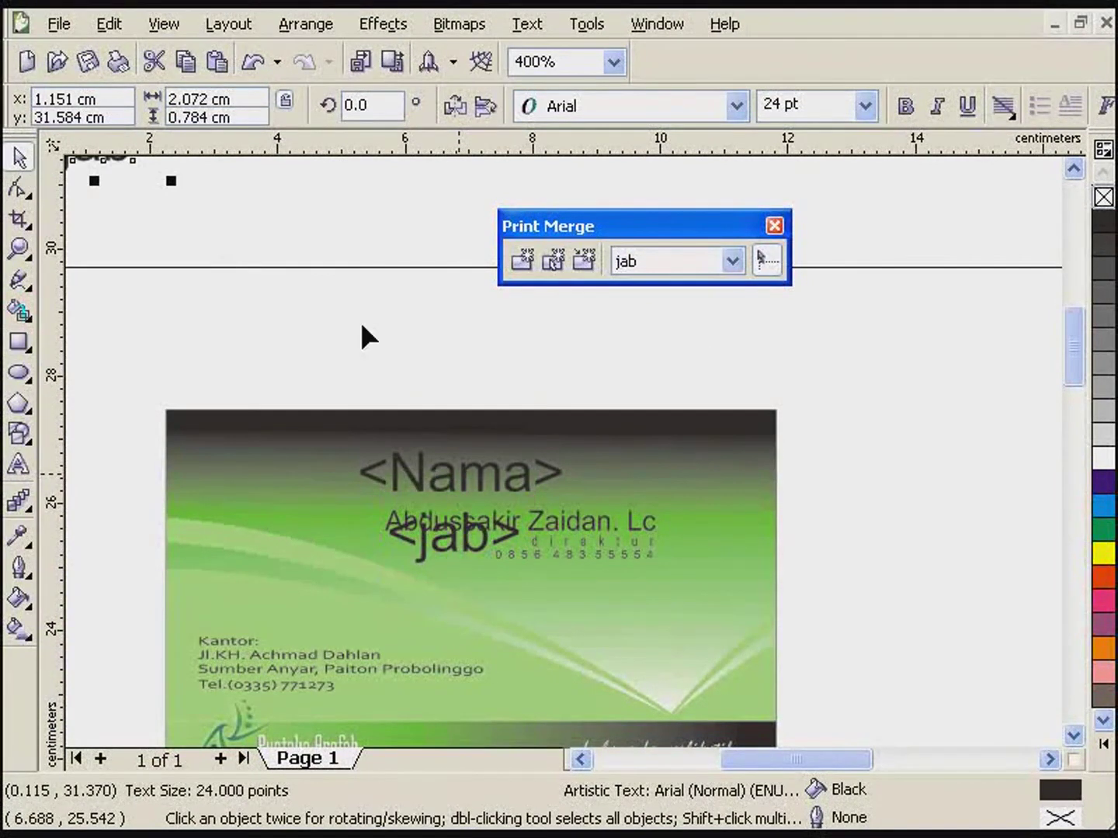
{"action": "left_click", "coordinate": [240, 352]}
{"action": "key", "text": "Delete"}
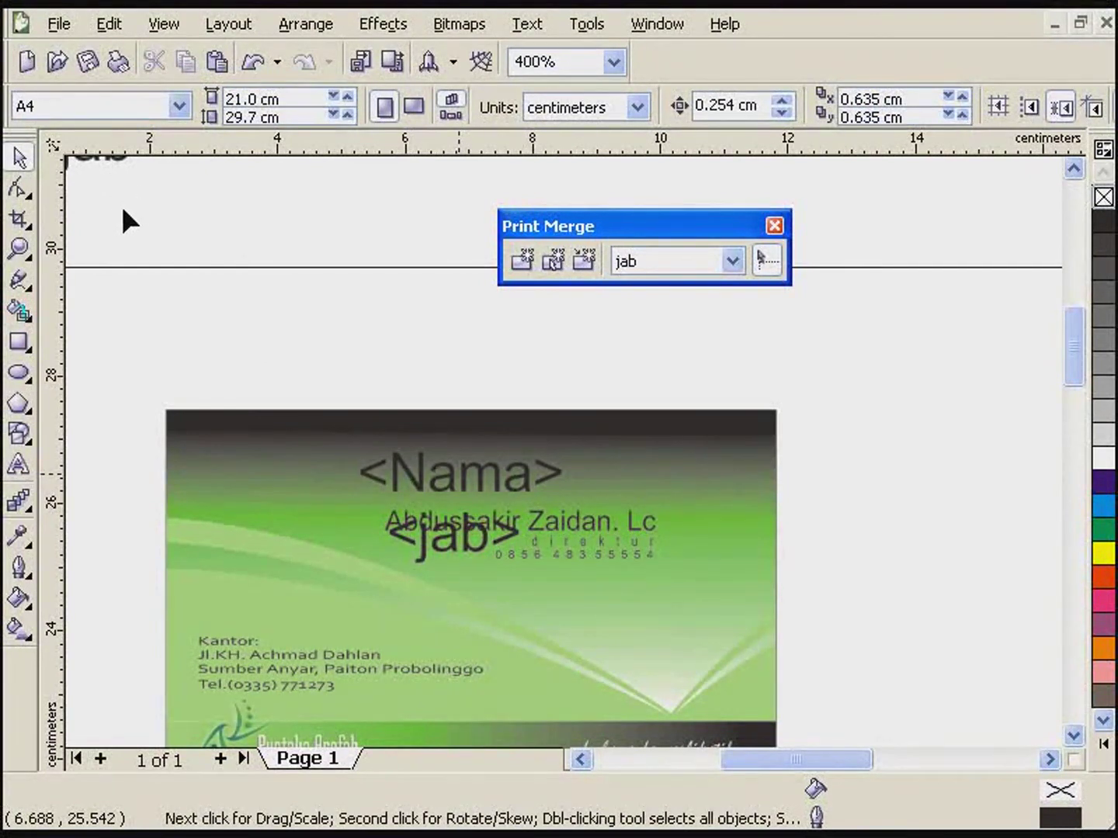
{"action": "key", "text": "ctrl+z"}
{"action": "key", "text": "ctrl+z"}
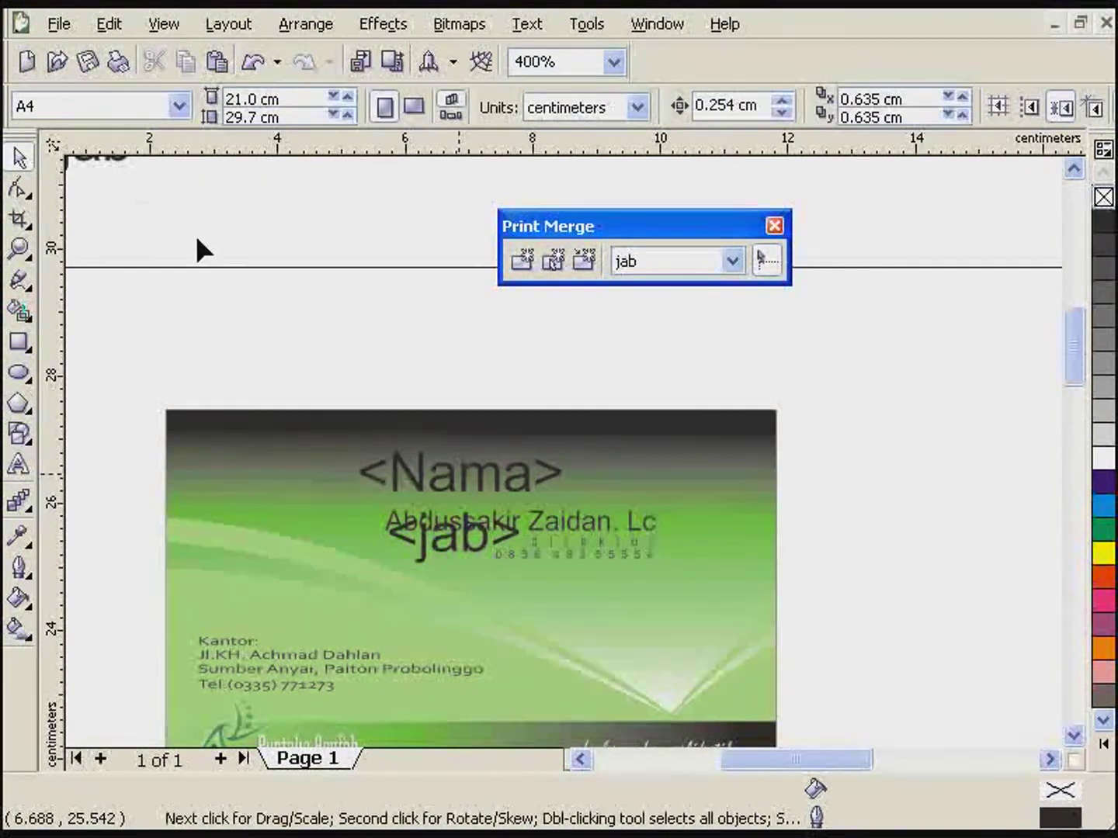
{"action": "left_click", "coordinate": [782, 261]}
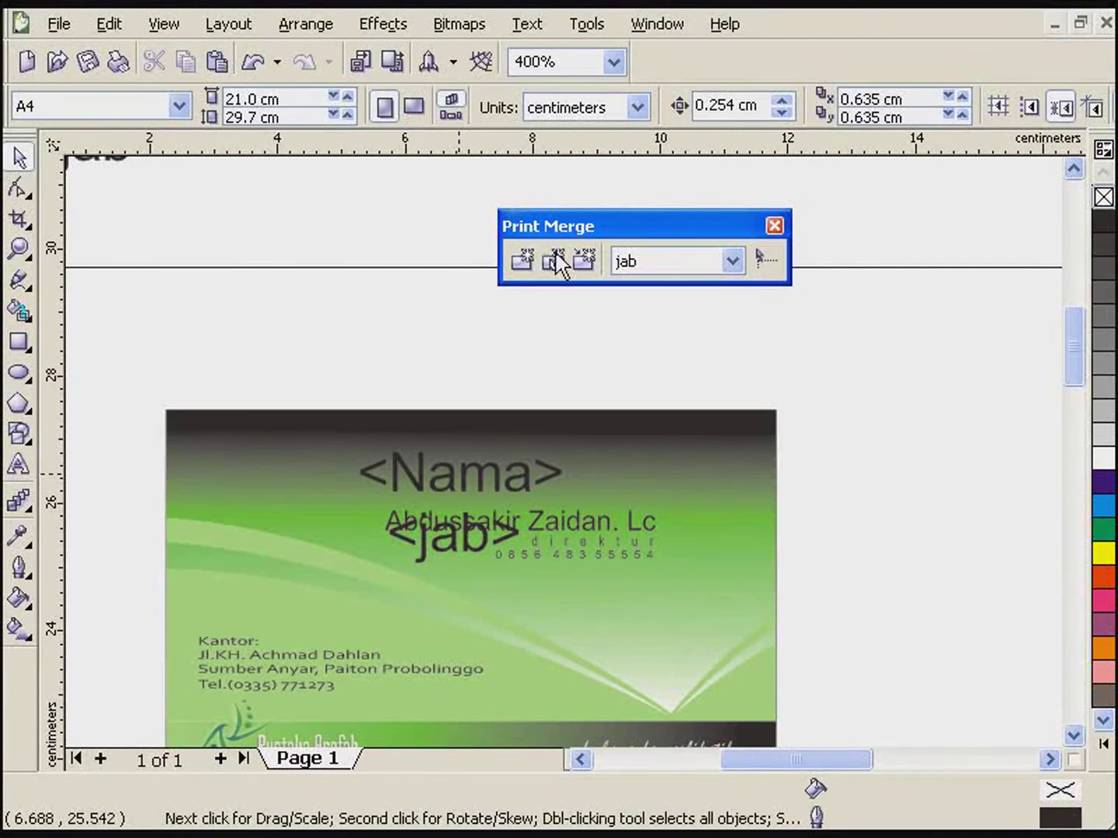
{"action": "left_click", "coordinate": [116, 161]}
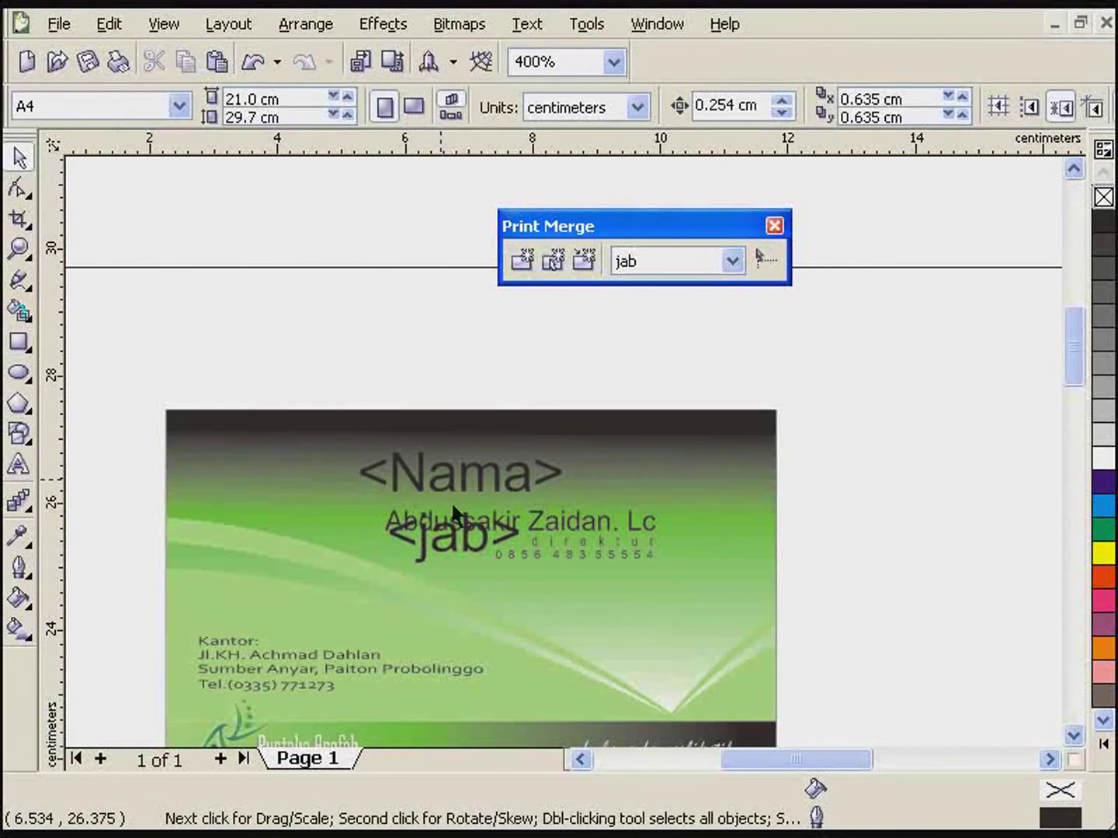
{"action": "scroll", "coordinate": [539, 530], "scroll_direction": "down", "scroll_amount": 1}
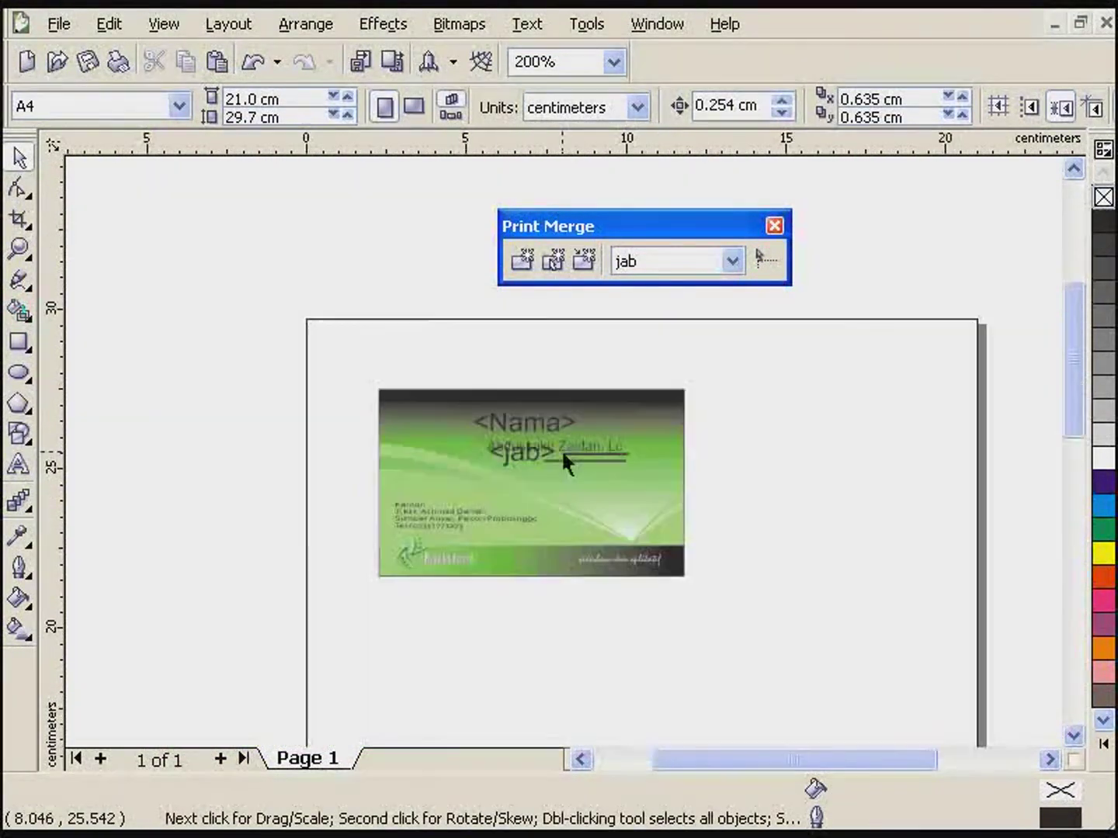
{"action": "scroll", "coordinate": [566, 462], "scroll_direction": "up", "scroll_amount": 1}
- Set <Nama> to Dauphin 14 pt, delete the old sample name, and centre <Nama>
{"action": "left_click", "coordinate": [588, 402]}
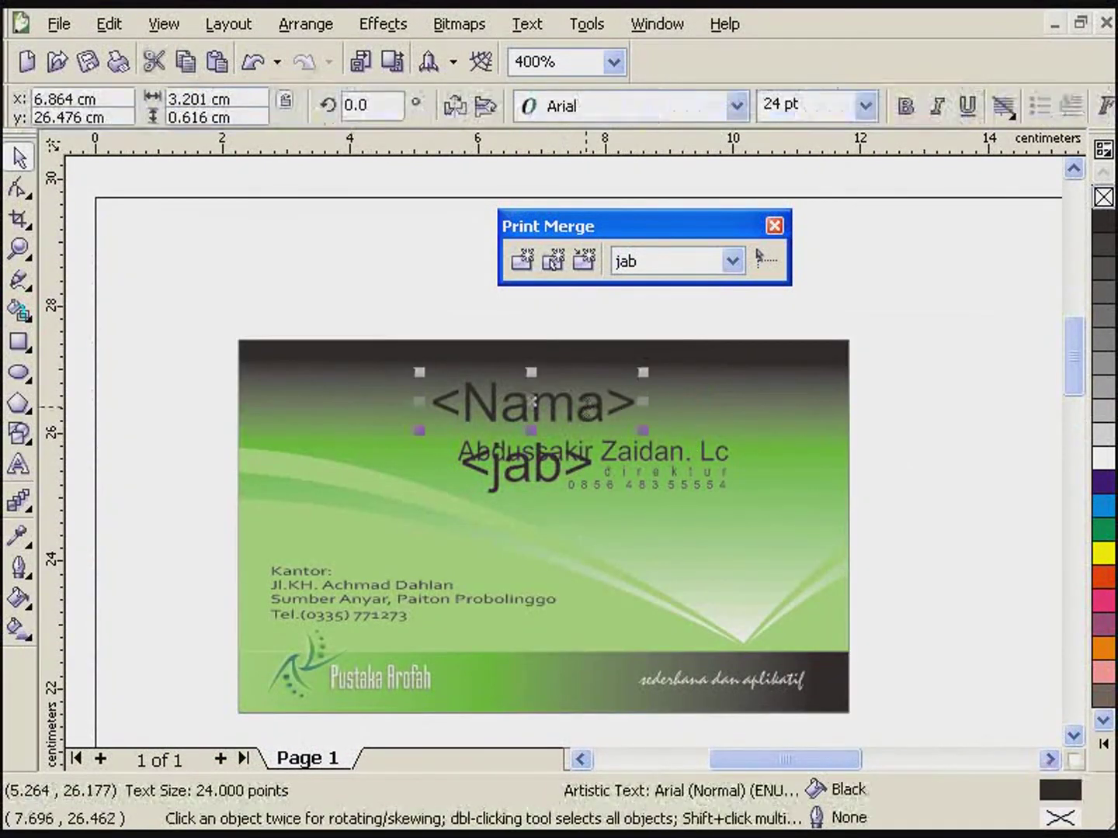
{"action": "left_click", "coordinate": [632, 115]}
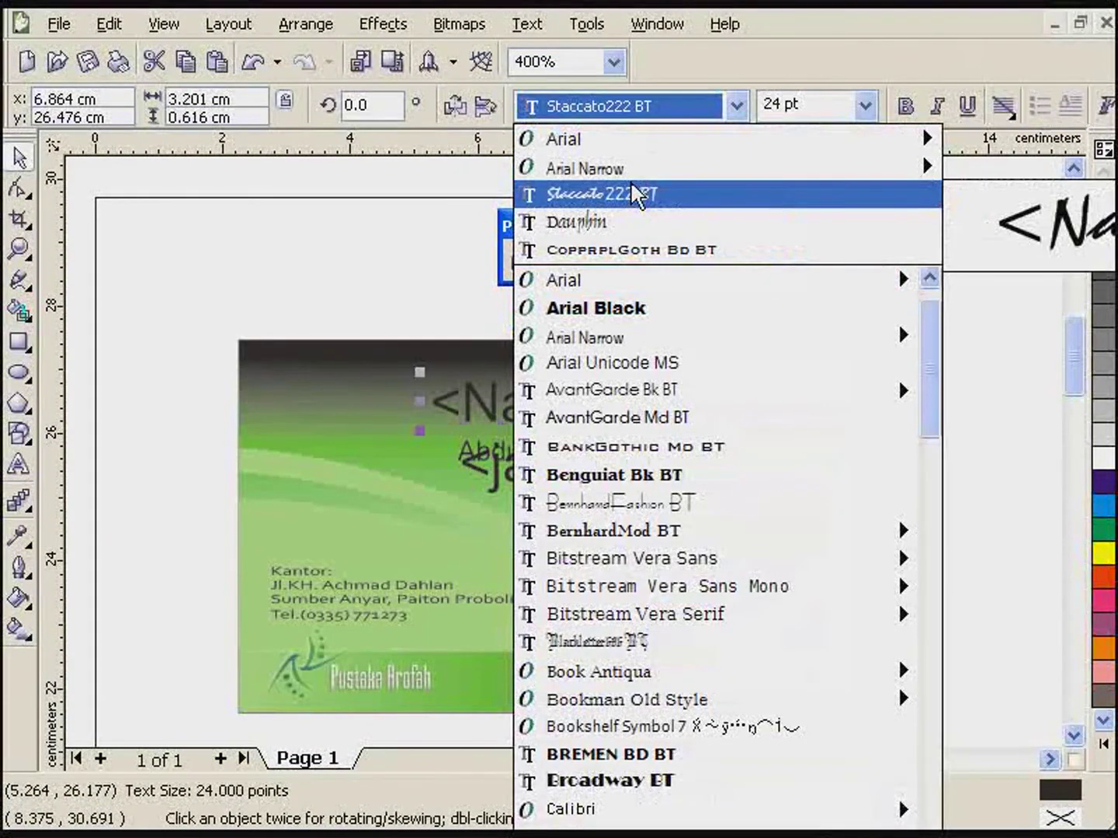
{"action": "left_click", "coordinate": [617, 225]}
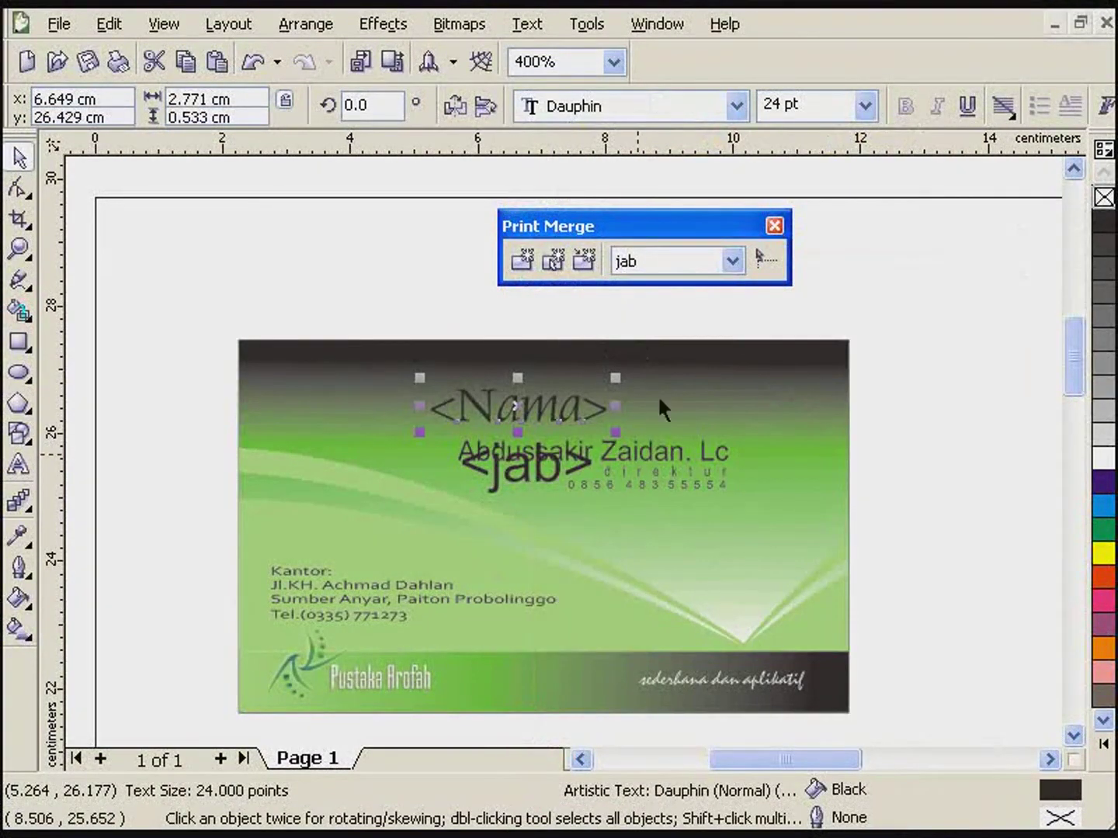
{"action": "left_click", "coordinate": [863, 105]}
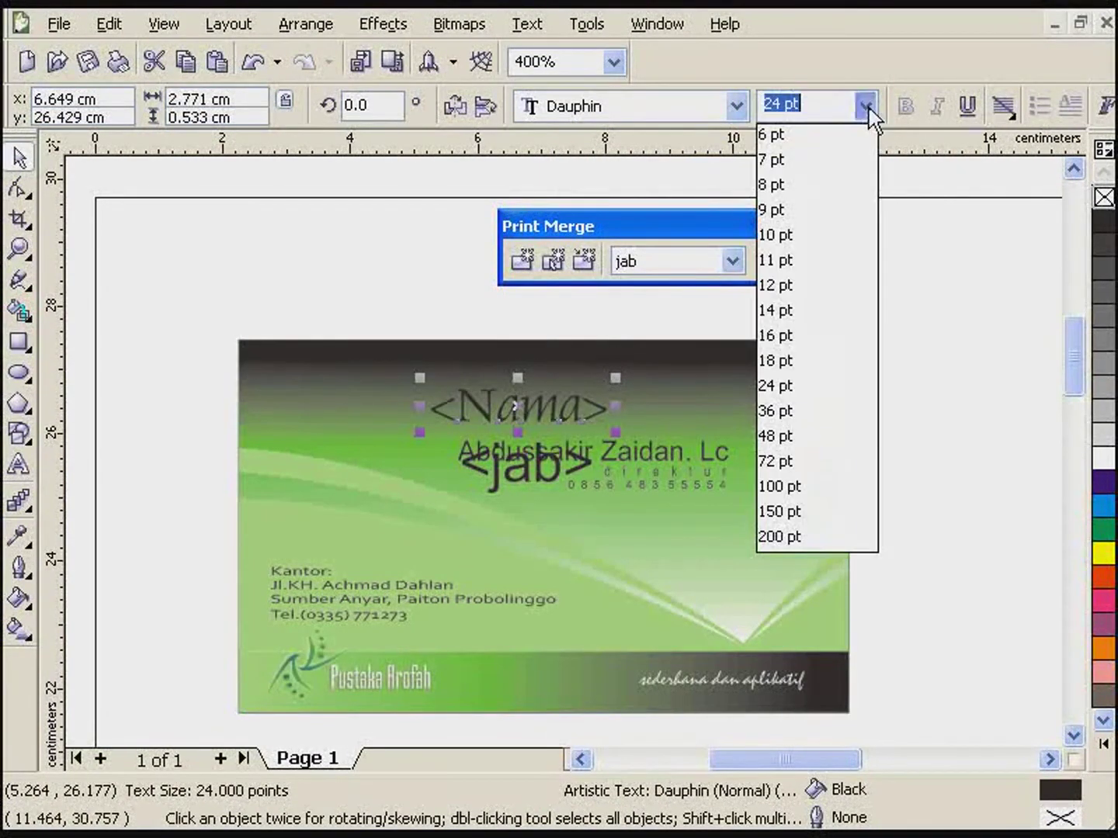
{"action": "left_click", "coordinate": [793, 302]}
{"action": "left_click", "coordinate": [644, 458]}
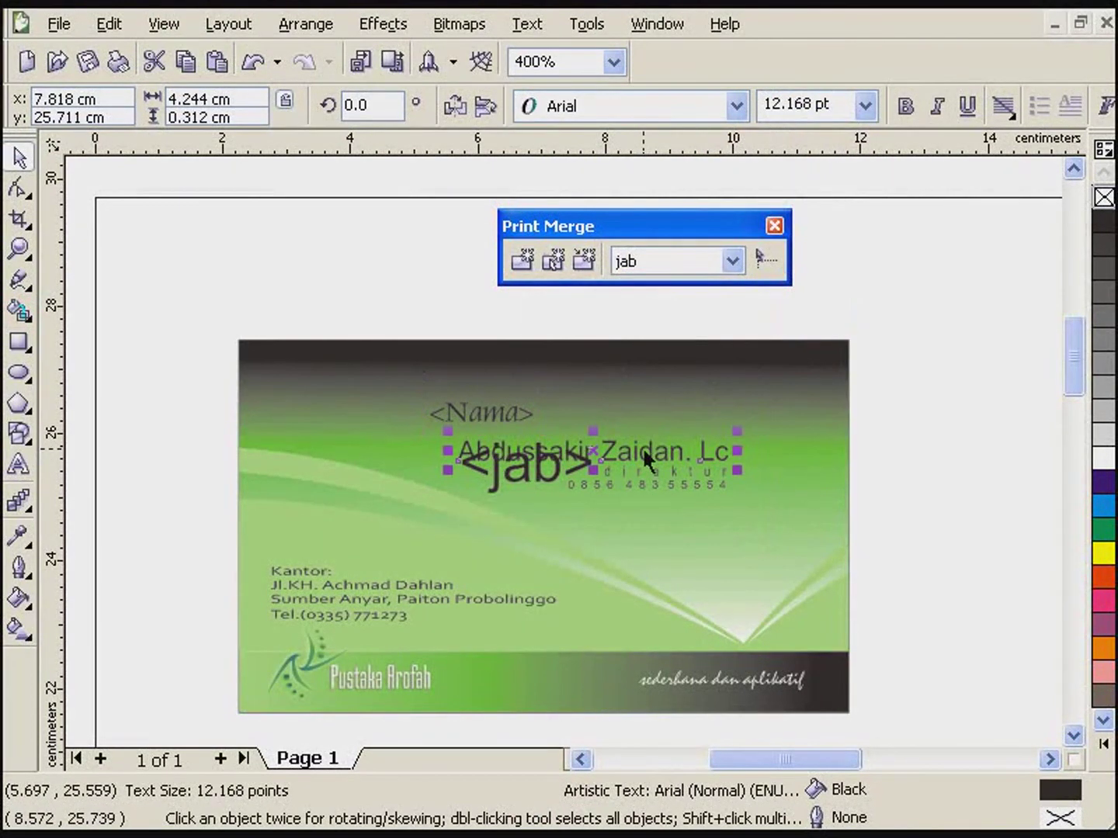
{"action": "key", "text": "Delete"}
{"action": "left_click_drag", "start_coordinate": [512, 409], "coordinate": [661, 486]}
{"action": "key", "text": "Escape"}
- Set <jab> to BernhardFashion BT 8 pt and tuck it directly under <Nama>
{"action": "left_click", "coordinate": [737, 106]}
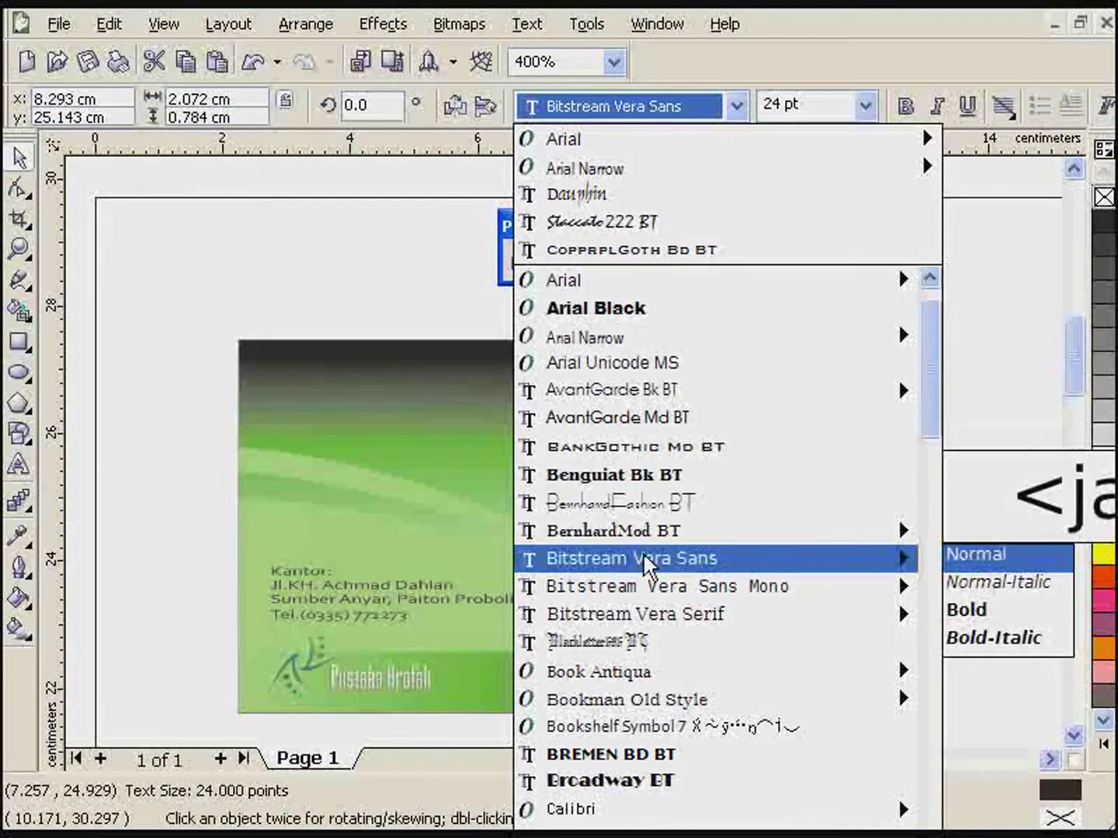
{"action": "left_click", "coordinate": [666, 504]}
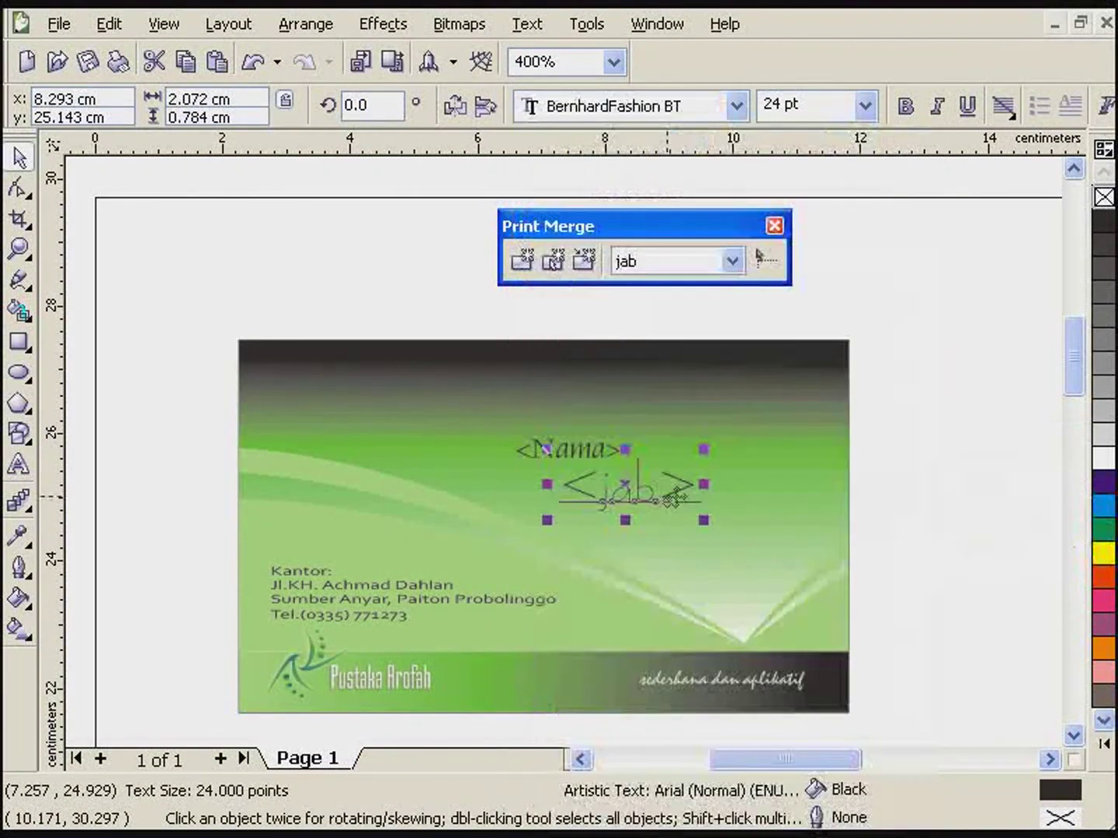
{"action": "left_click", "coordinate": [865, 105]}
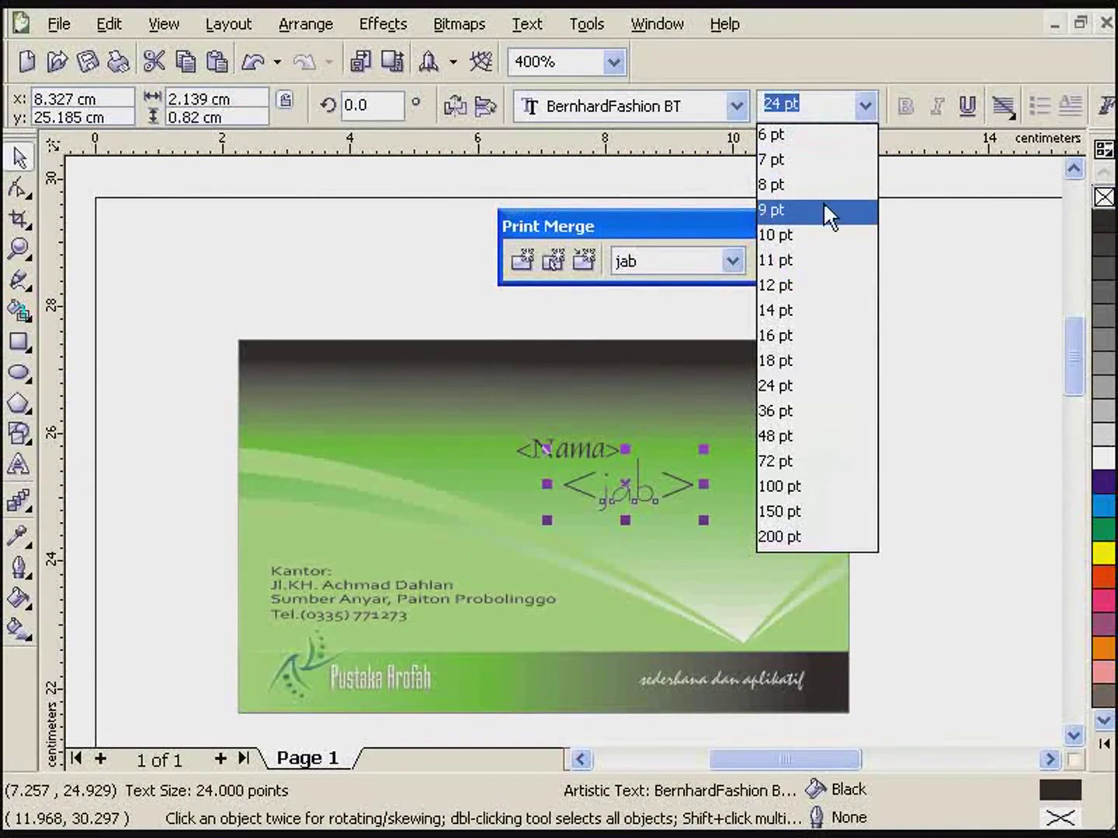
{"action": "left_click", "coordinate": [828, 185]}
{"action": "left_click", "coordinate": [923, 408]}
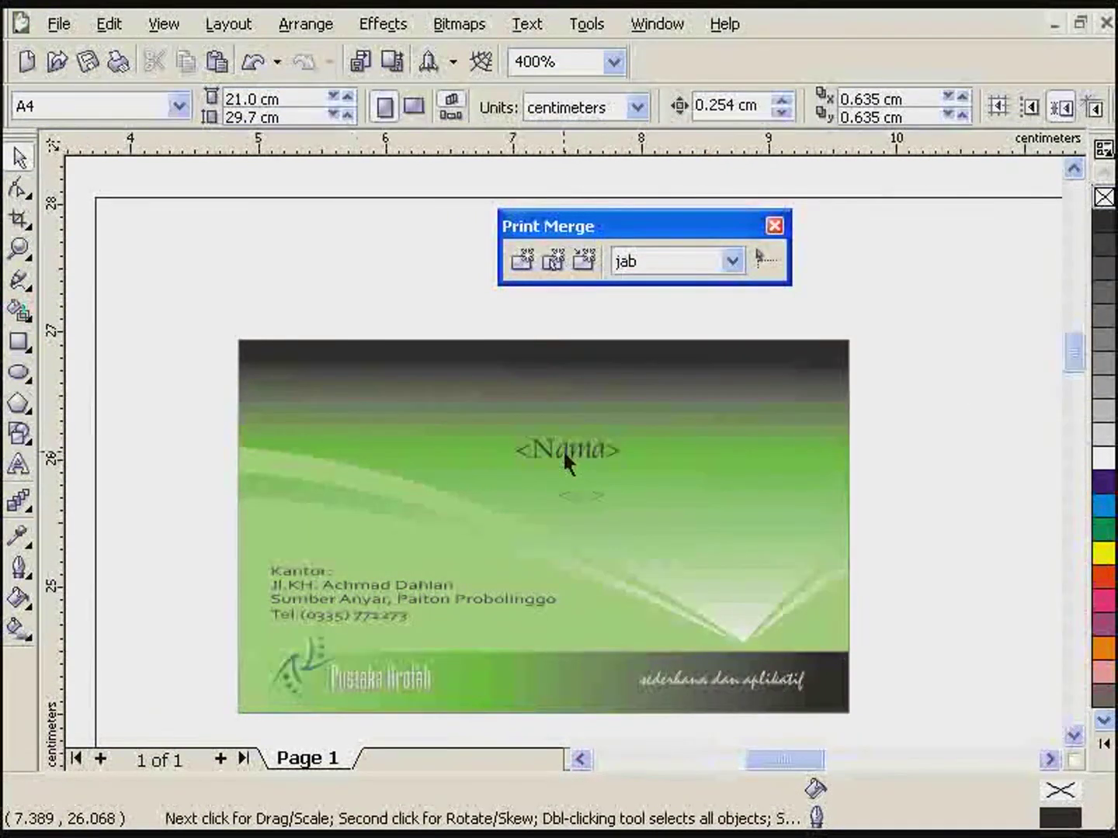
{"action": "scroll", "coordinate": [569, 454], "scroll_direction": "up", "scroll_amount": 1}
{"action": "left_click_drag", "start_coordinate": [614, 500], "coordinate": [664, 555]}
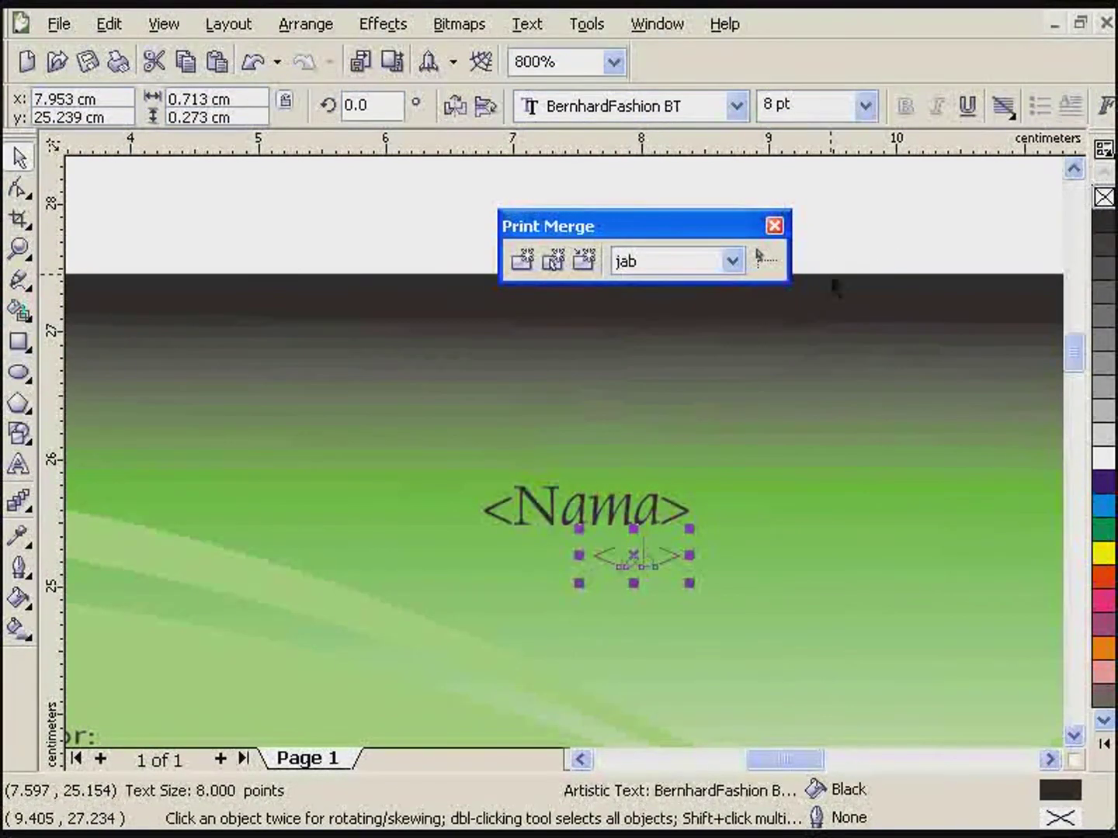
{"action": "left_click", "coordinate": [835, 239]}
{"action": "scroll", "coordinate": [567, 464], "scroll_direction": "down", "scroll_amount": 1}
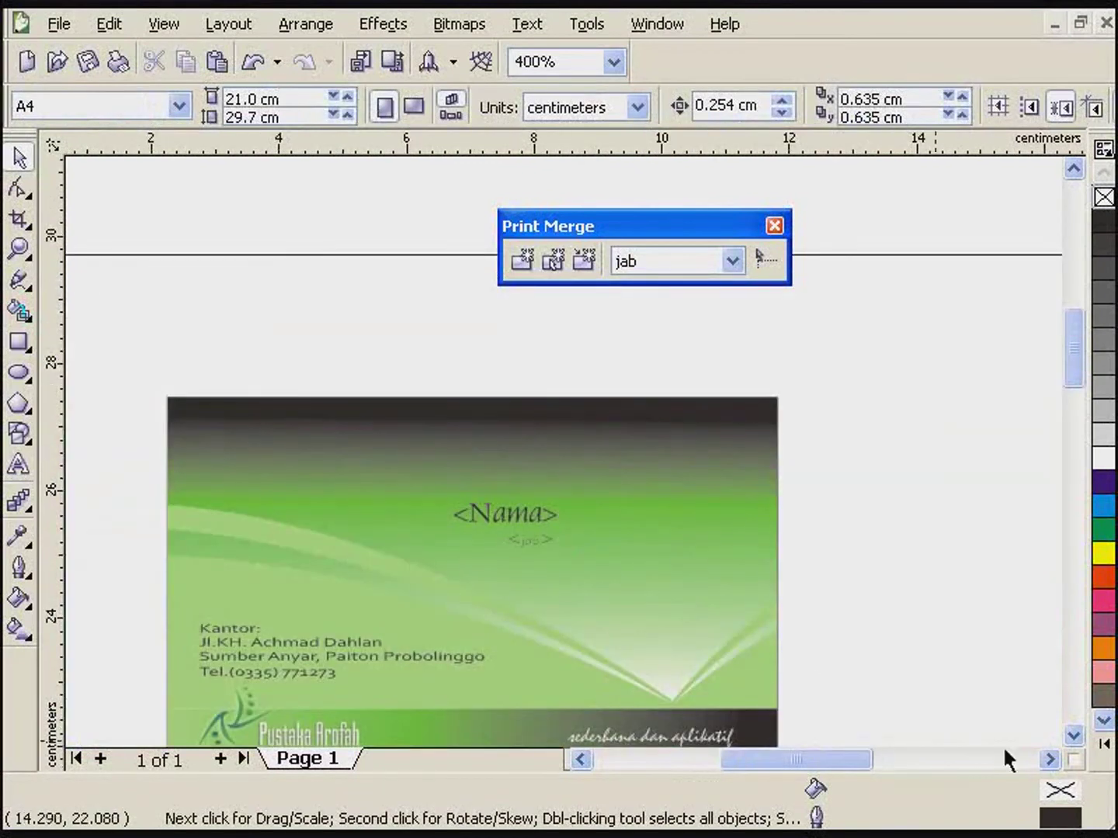
- Copy the card to the right, then copy both cards down into a second row
{"action": "scroll", "coordinate": [1081, 744], "scroll_direction": "down", "scroll_amount": 3}
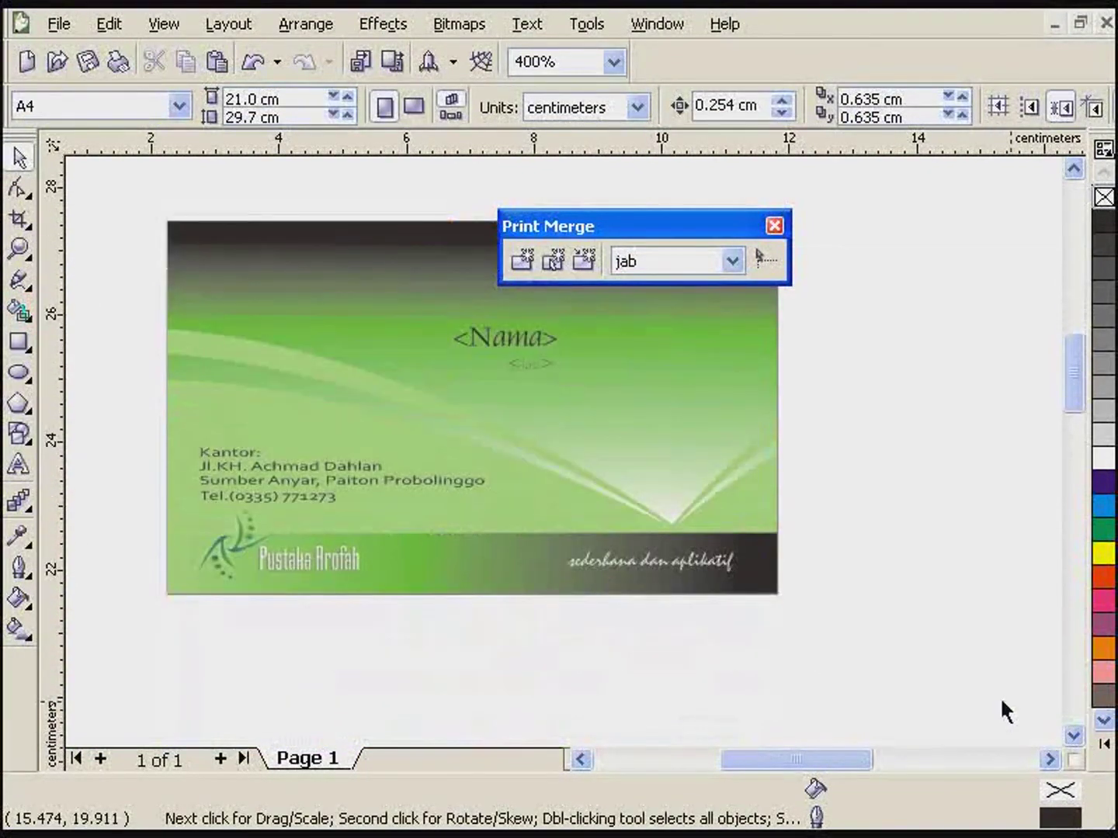
{"action": "left_click_drag", "start_coordinate": [988, 690], "coordinate": [110, 216]}
{"action": "scroll", "coordinate": [563, 452], "scroll_direction": "down", "scroll_amount": 1}
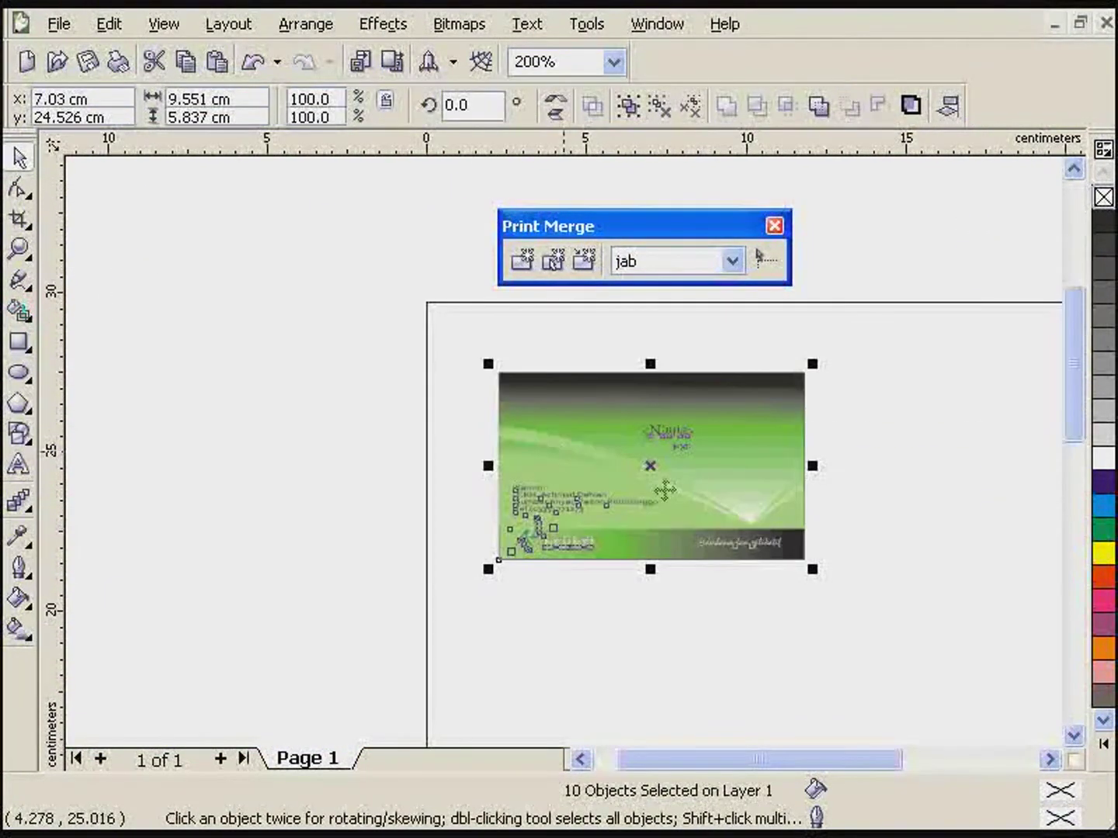
{"action": "left_click_drag", "start_coordinate": [694, 490], "coordinate": [998, 497]}
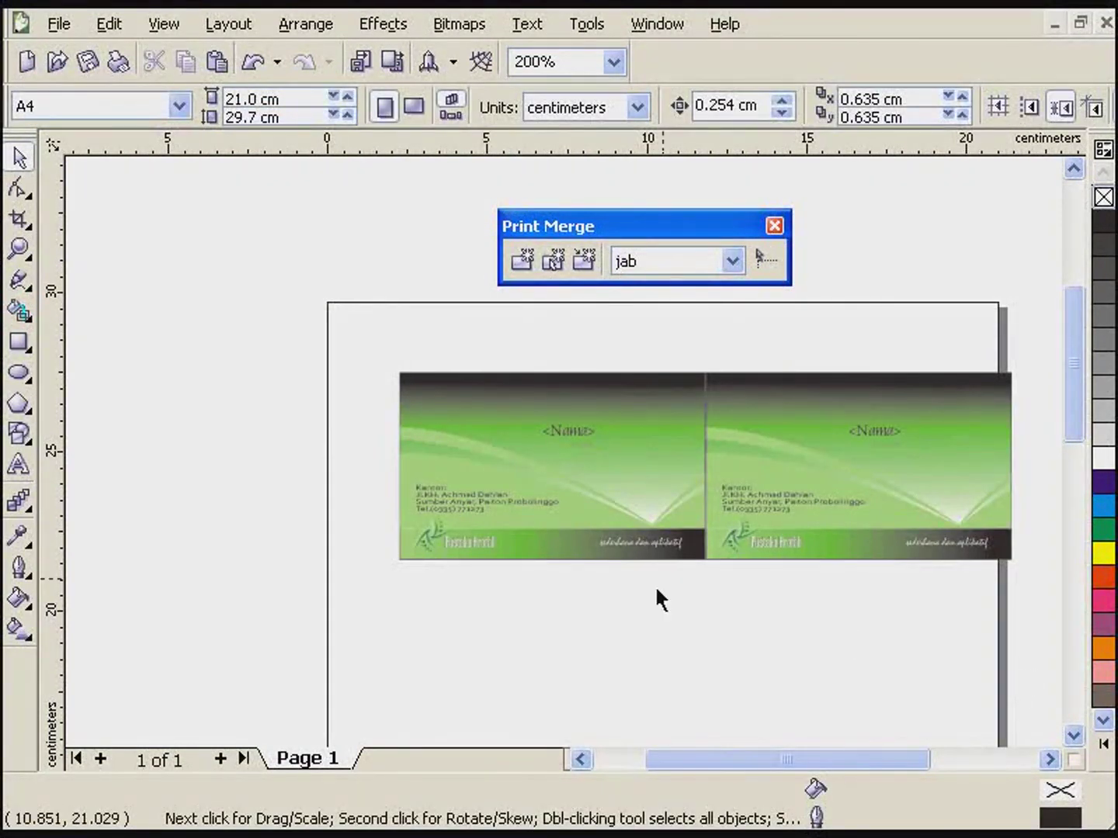
{"action": "left_click_drag", "start_coordinate": [357, 623], "coordinate": [1009, 349]}
{"action": "left_click_drag", "start_coordinate": [540, 455], "coordinate": [522, 639]}
{"action": "right_click", "coordinate": [522, 640]}
{"action": "left_click", "coordinate": [879, 614]}
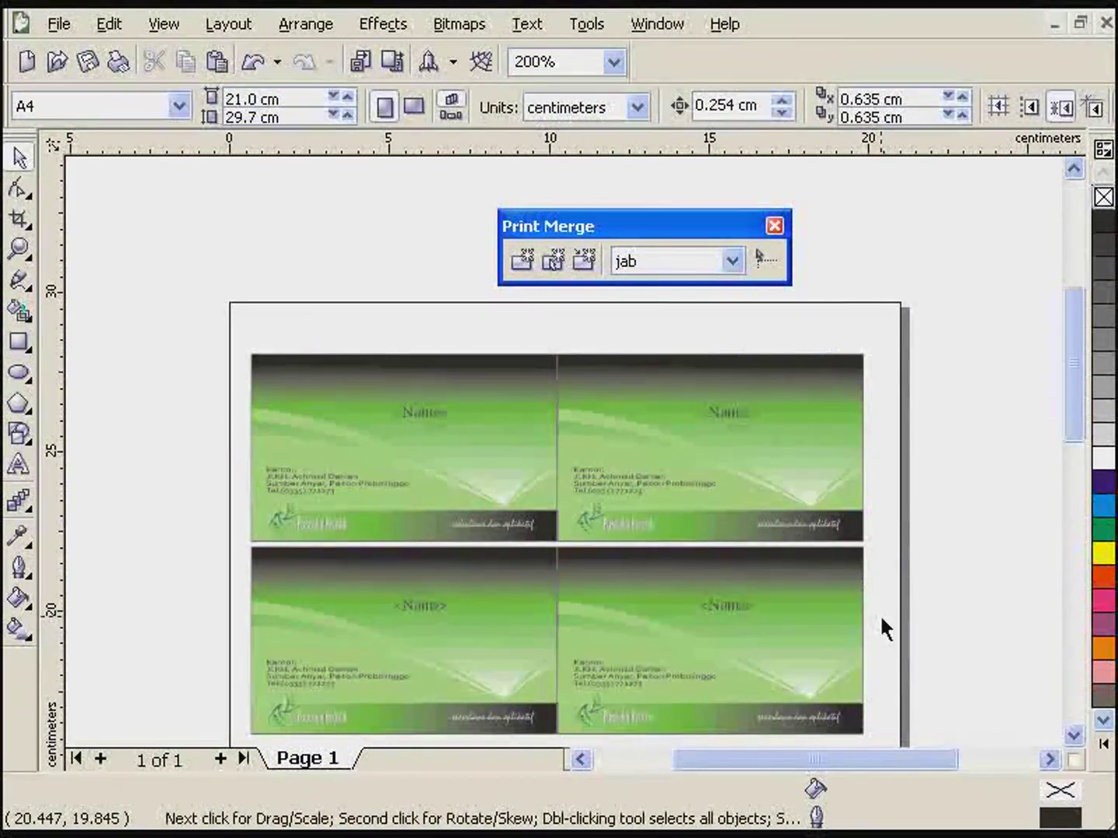
- Run the print merge for all records and open the Print dialog with Ctrl+P
{"action": "scroll", "coordinate": [563, 462], "scroll_direction": "up", "scroll_amount": 1}
{"action": "scroll", "coordinate": [555, 446], "scroll_direction": "down", "scroll_amount": 1}
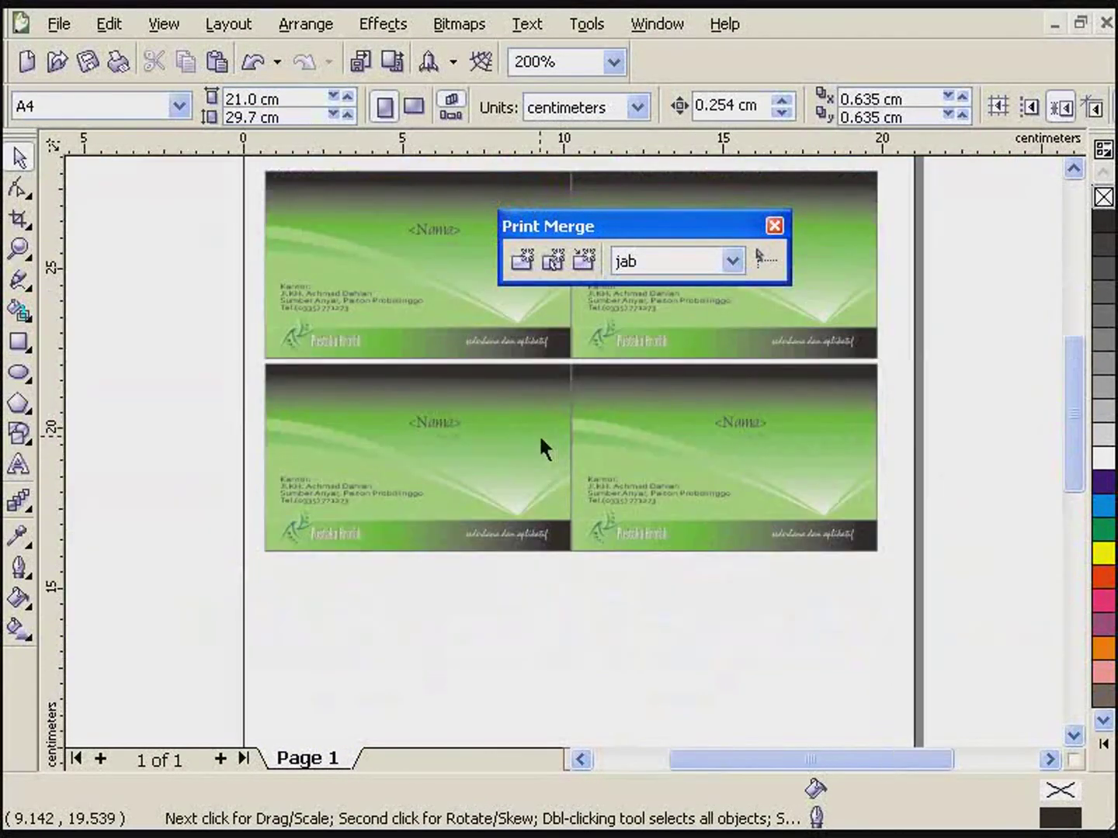
{"action": "left_click", "coordinate": [592, 264]}
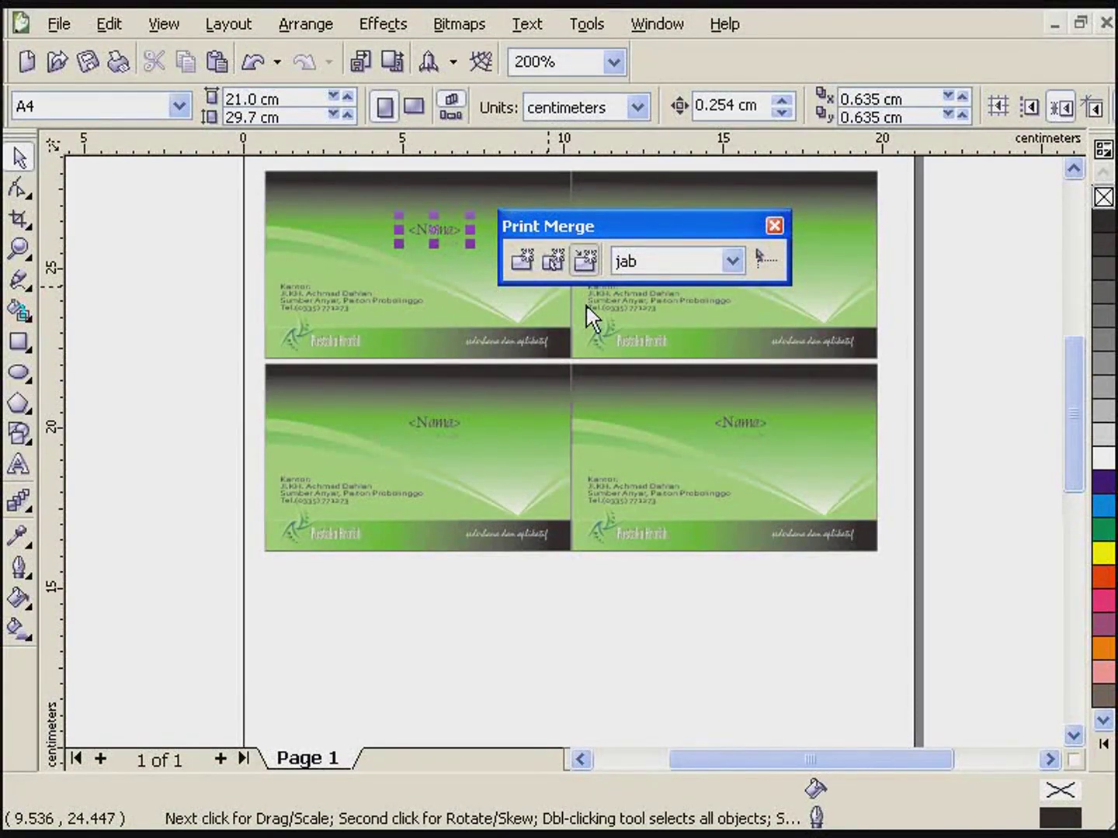
{"action": "key", "text": "ctrl+p"}
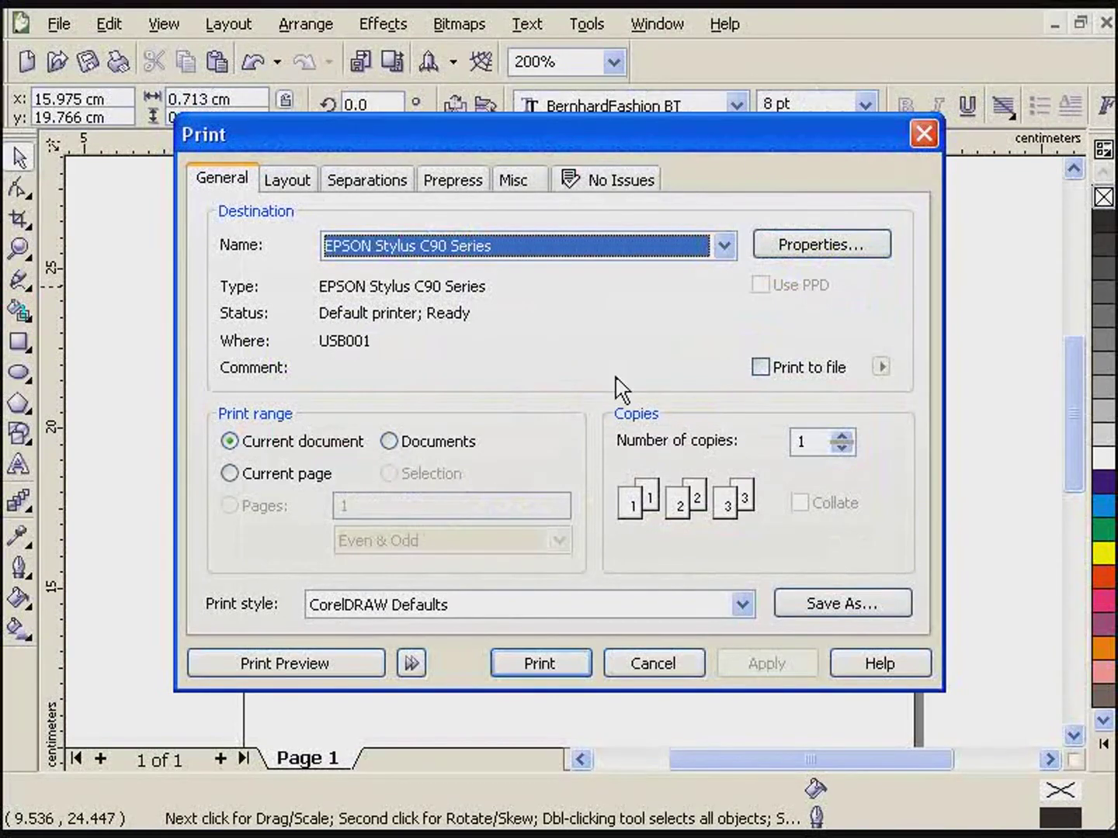
- Open Print Preview, zoom into the first card, and view records 2, 3 and 4
{"action": "left_click", "coordinate": [265, 672]}
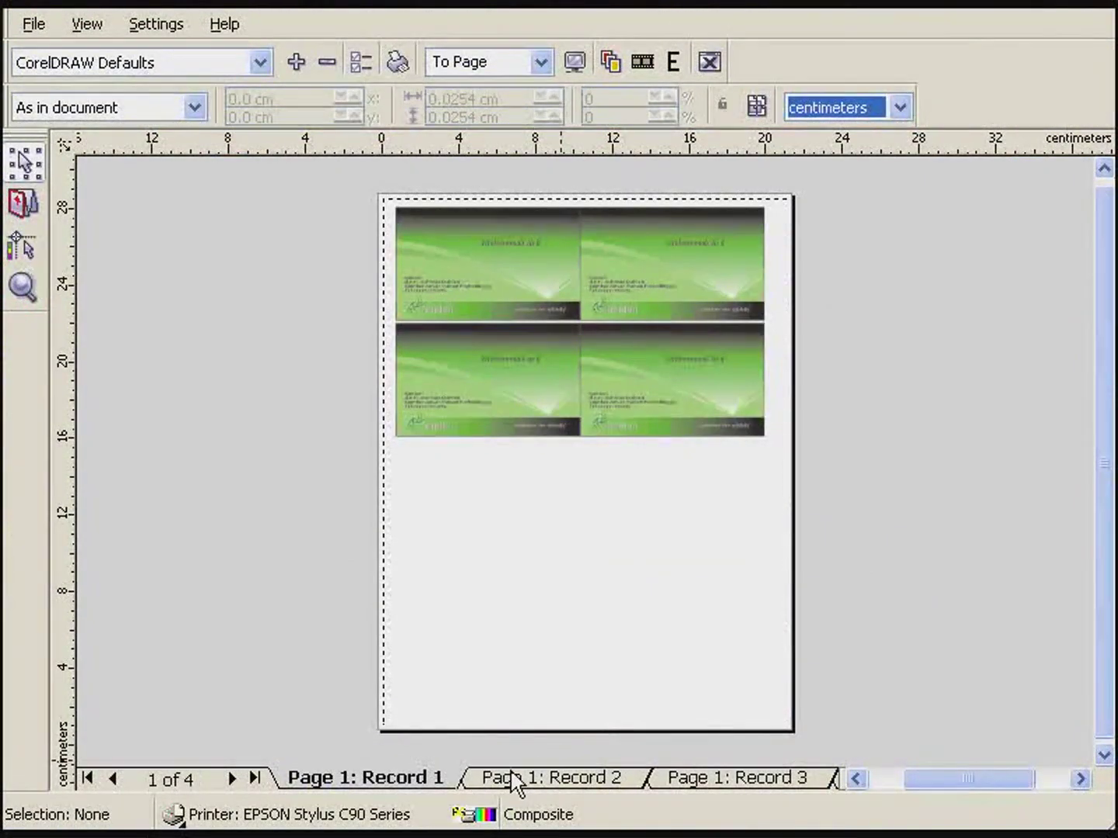
{"action": "left_click", "coordinate": [23, 287]}
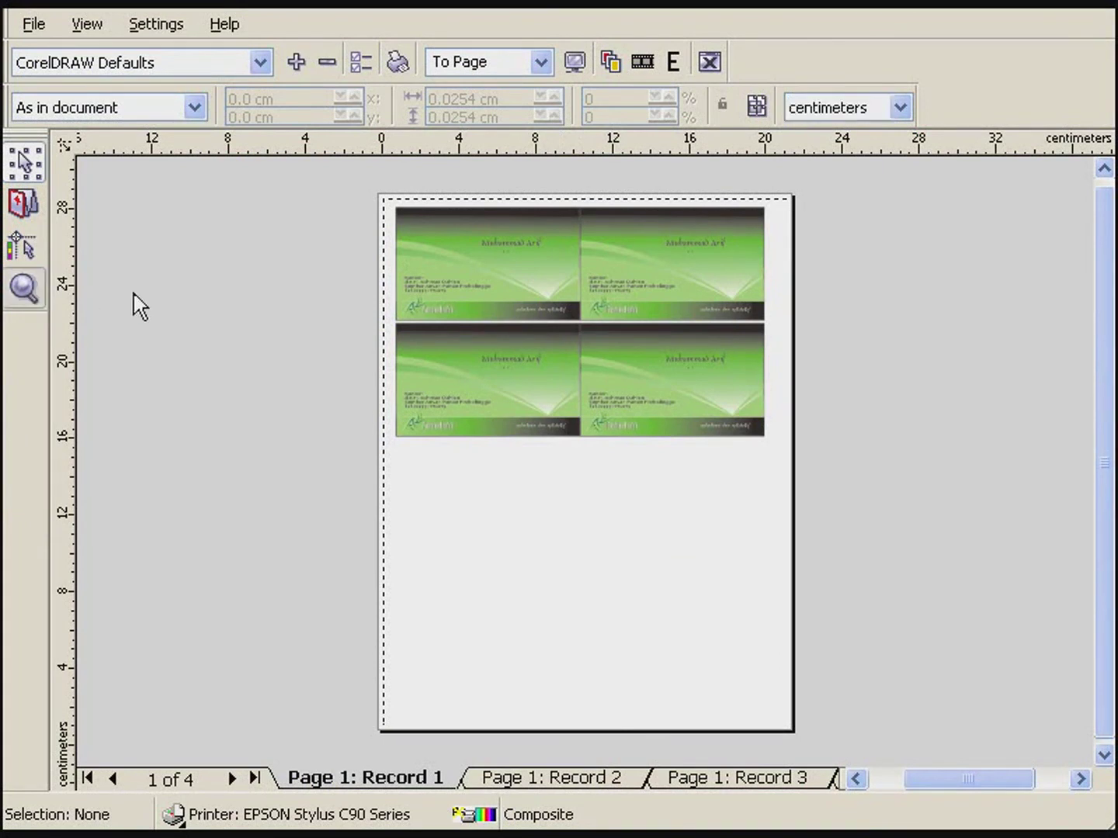
{"action": "left_click_drag", "start_coordinate": [380, 206], "coordinate": [783, 413]}
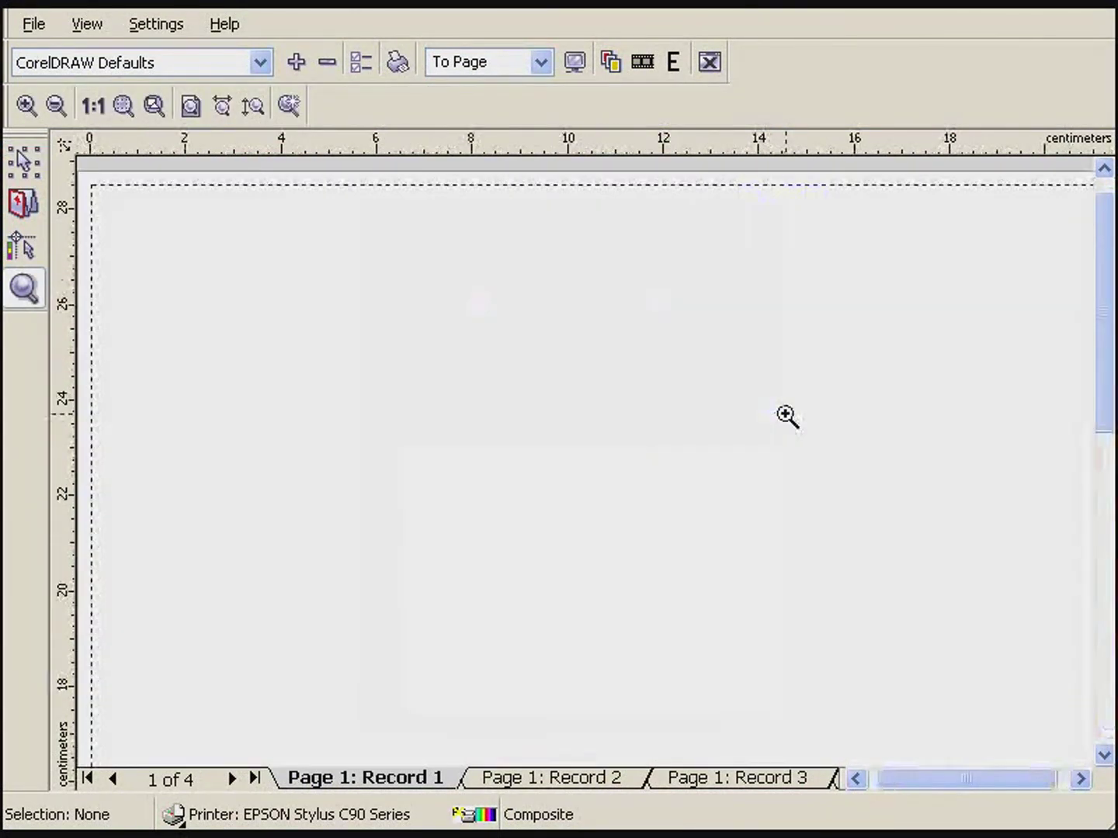
{"action": "left_click_drag", "start_coordinate": [269, 251], "coordinate": [706, 412]}
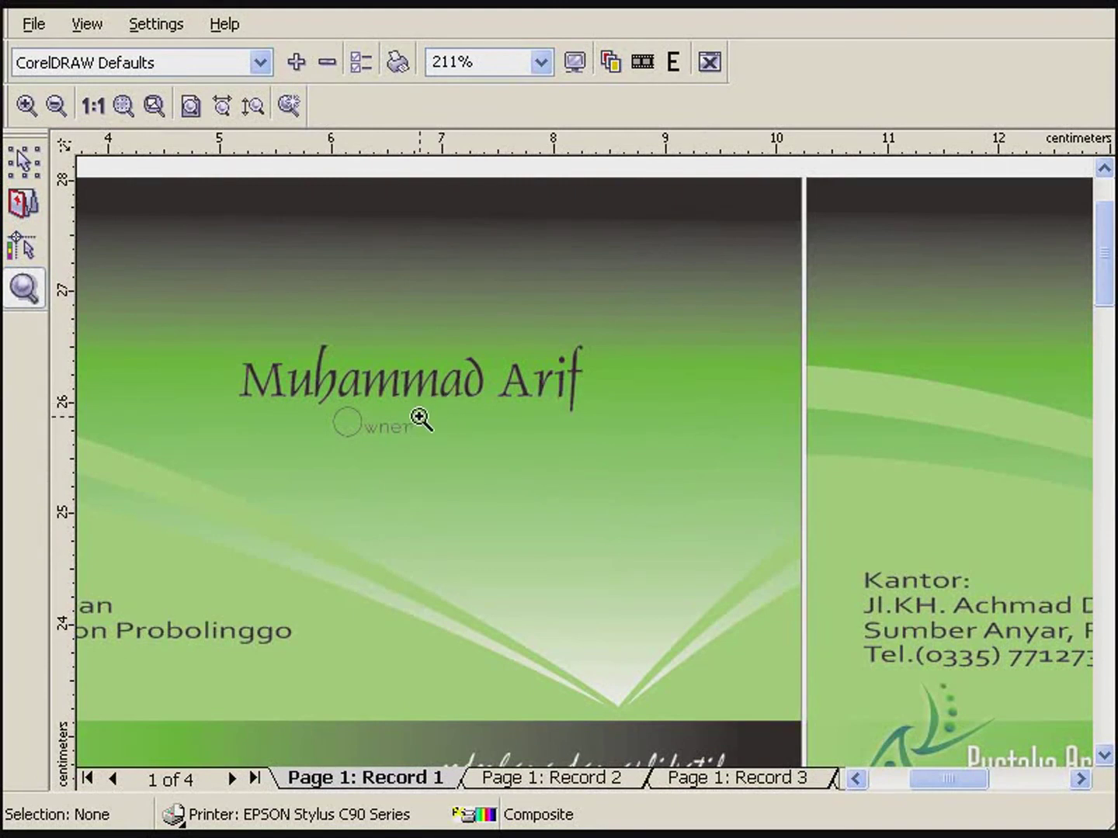
{"action": "left_click", "coordinate": [553, 779]}
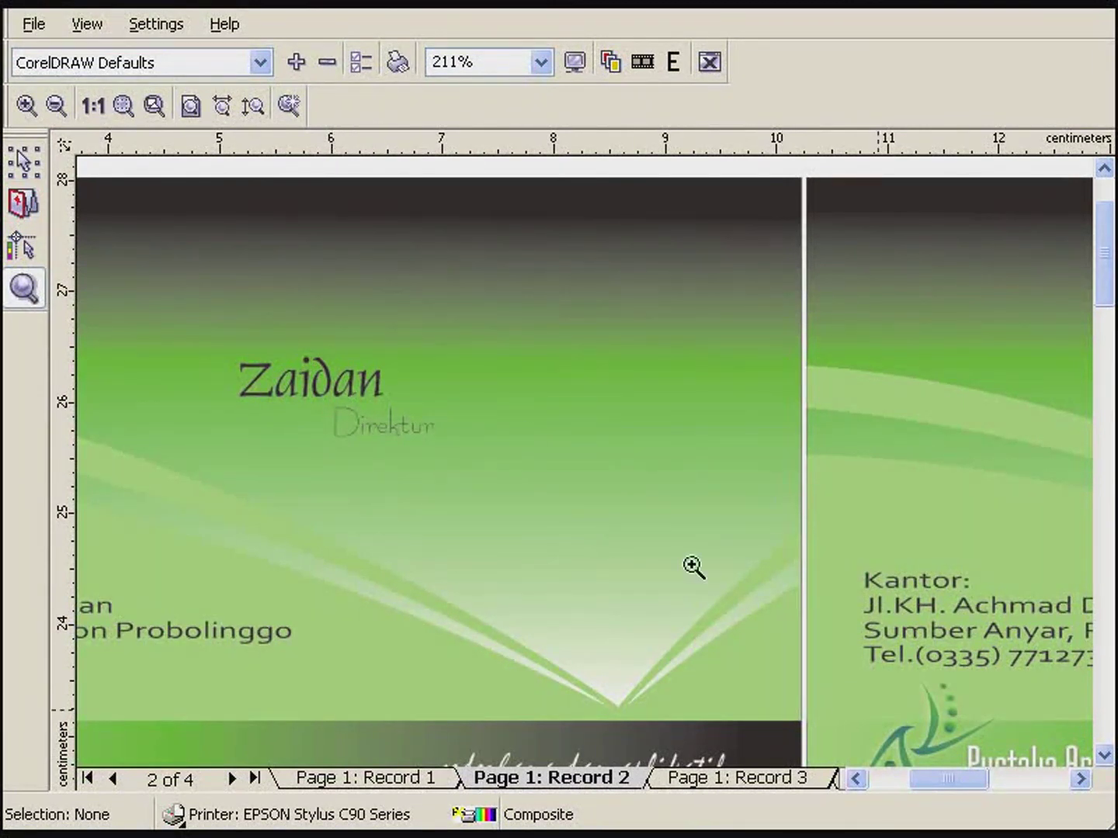
{"action": "left_click", "coordinate": [737, 778]}
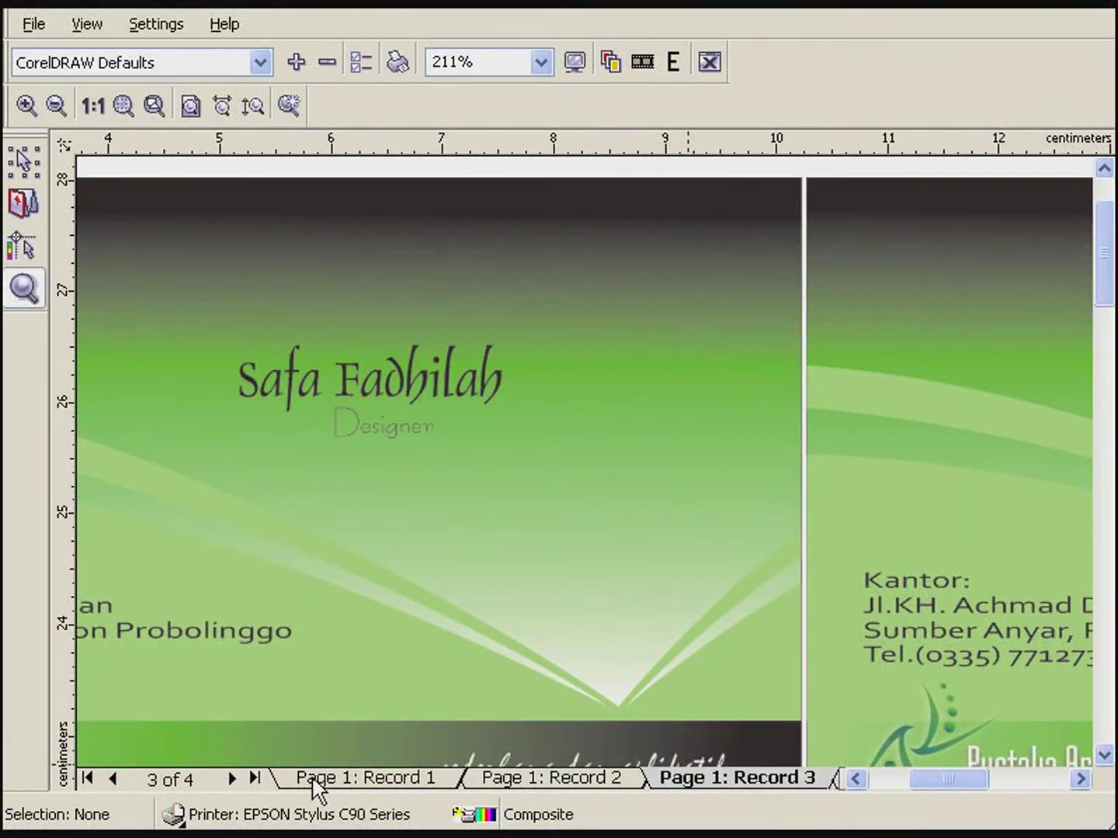
{"action": "left_click", "coordinate": [233, 780]}
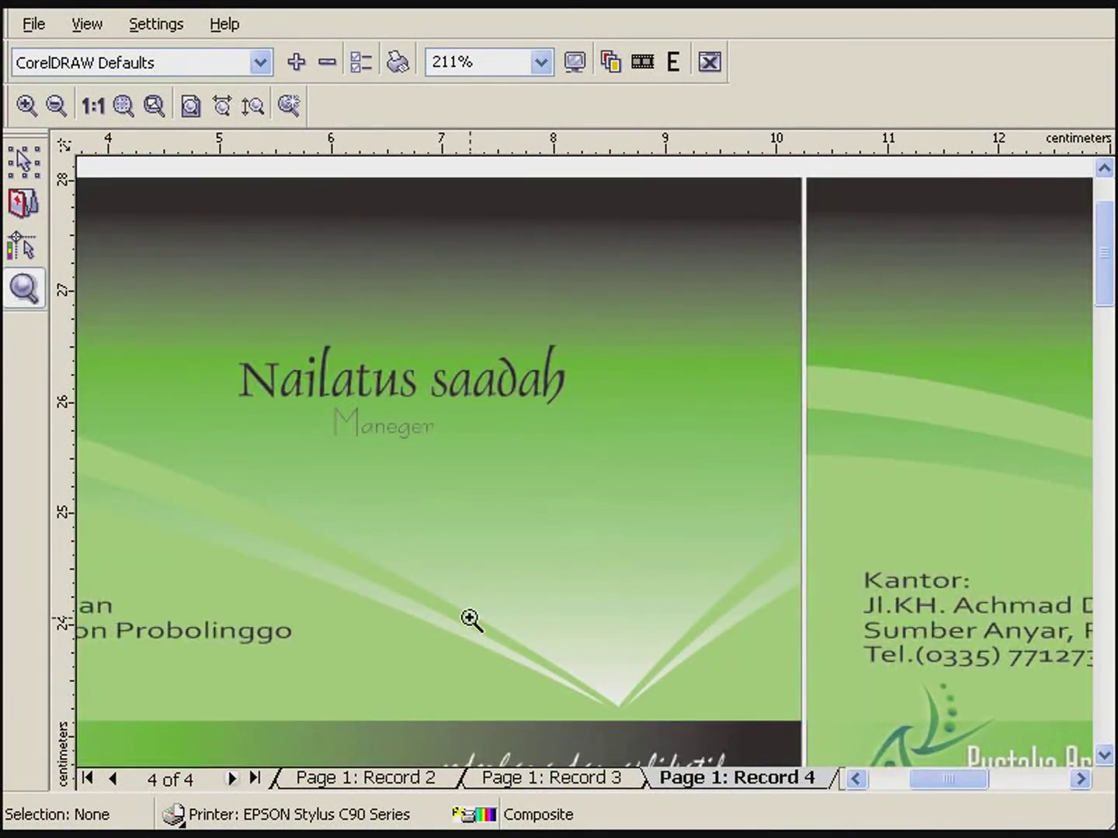